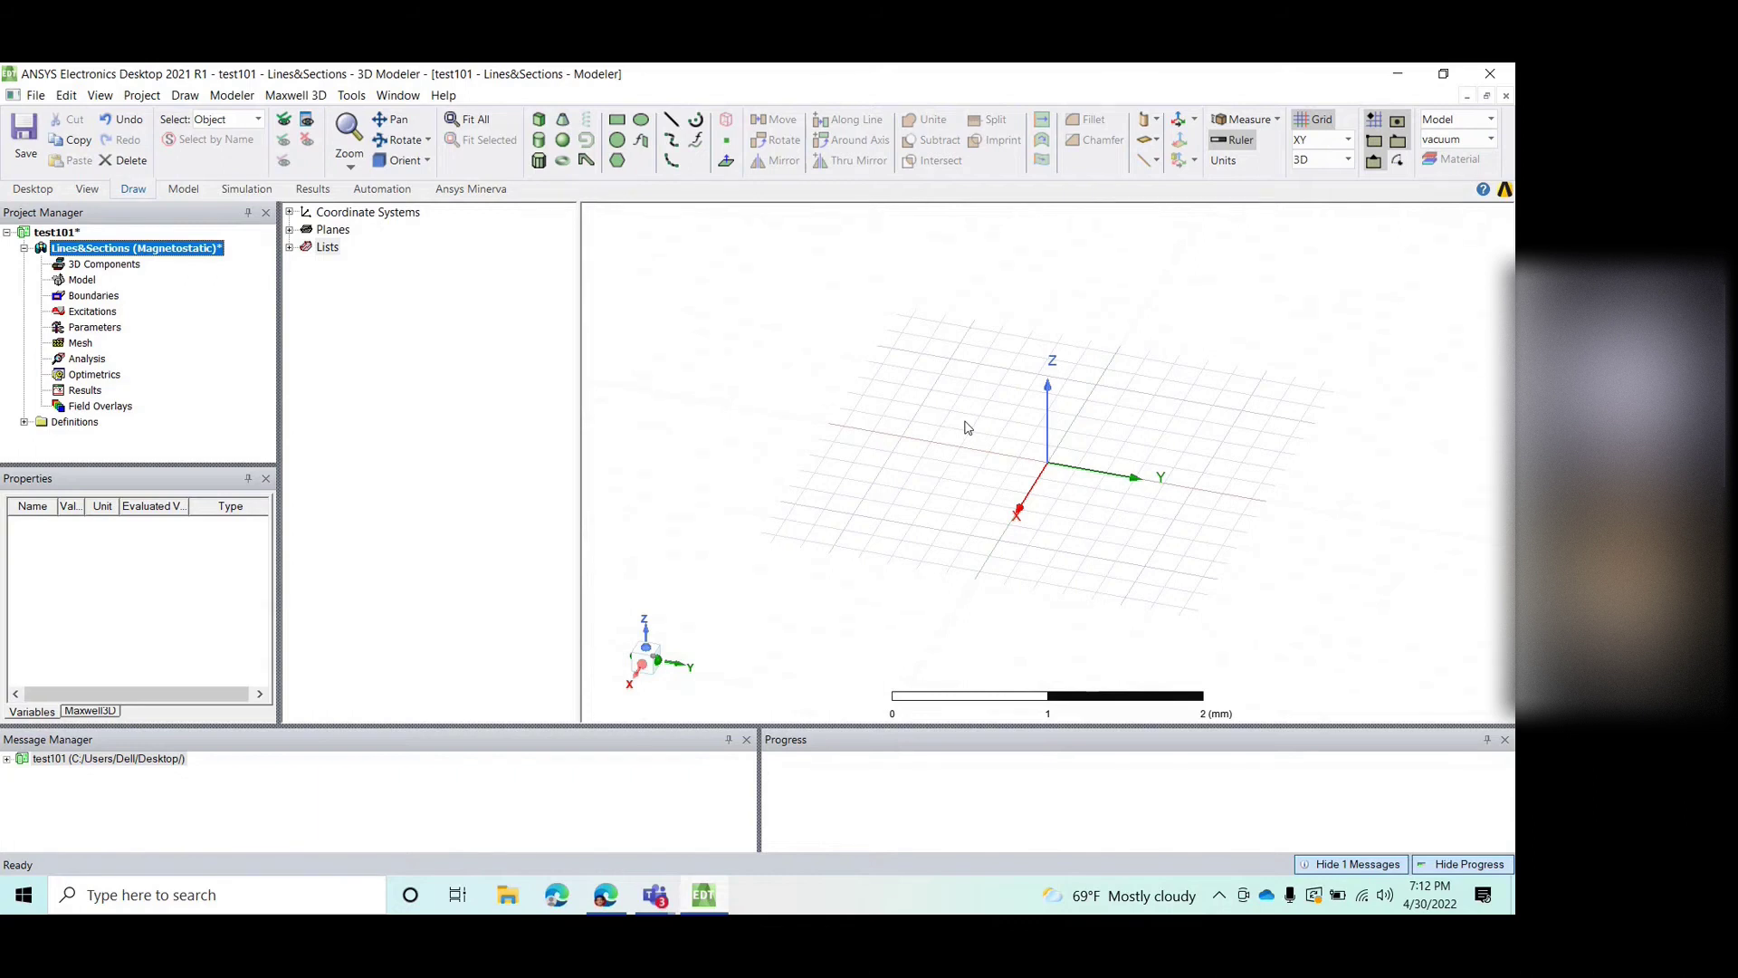
Step: Examine the Magnetostatic design's project tree, from 3D Components and Model through Boundaries and Excitations to Results and Field Overlays
left_click(102, 265)
left_click(89, 281)
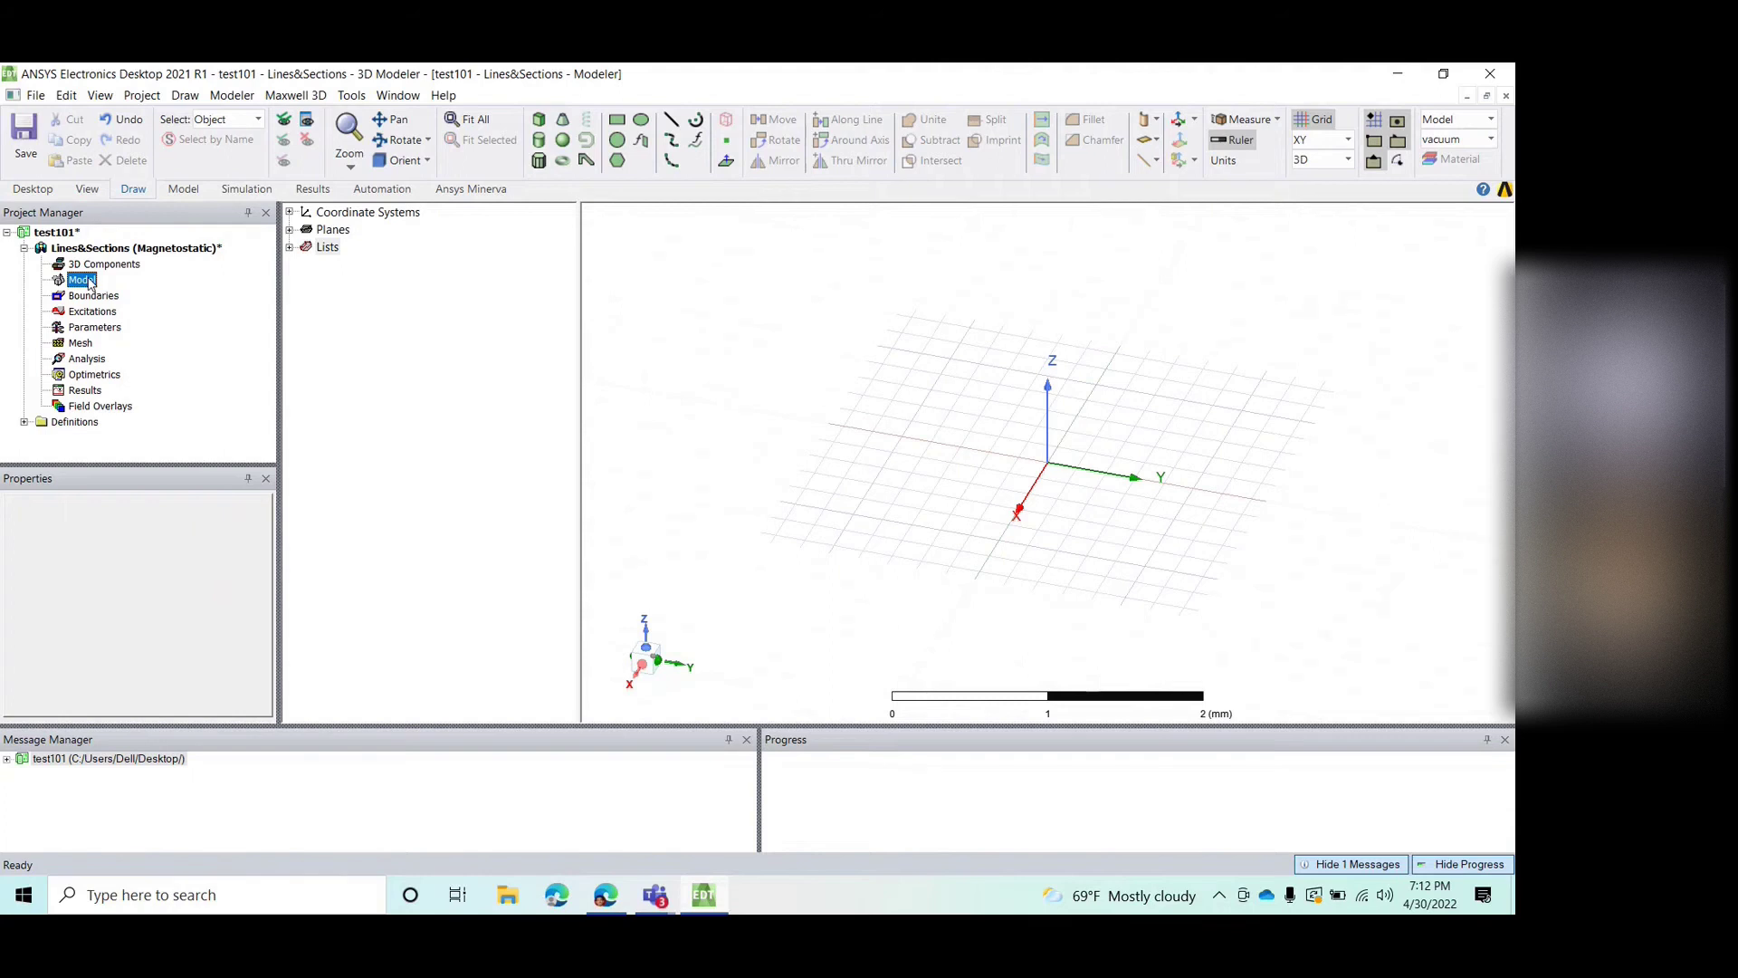
left_click(93, 297)
key("Down")
key("Down")
key("Down")
key("Down")
key("Down")
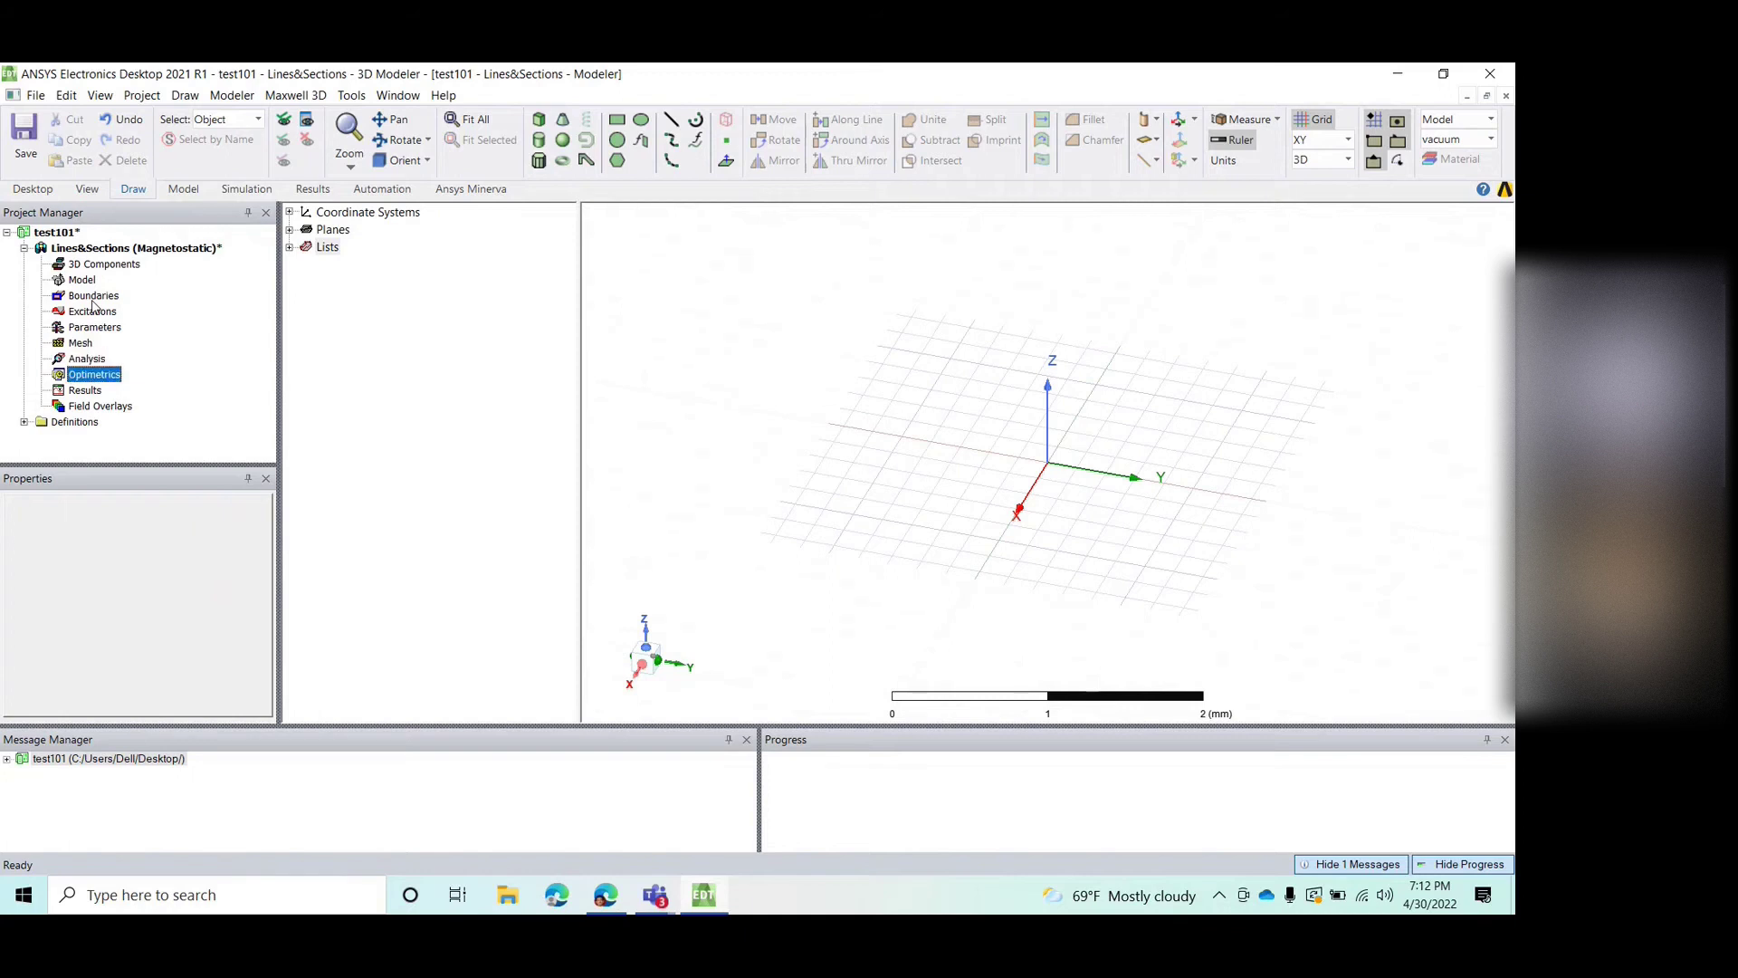
key("Down")
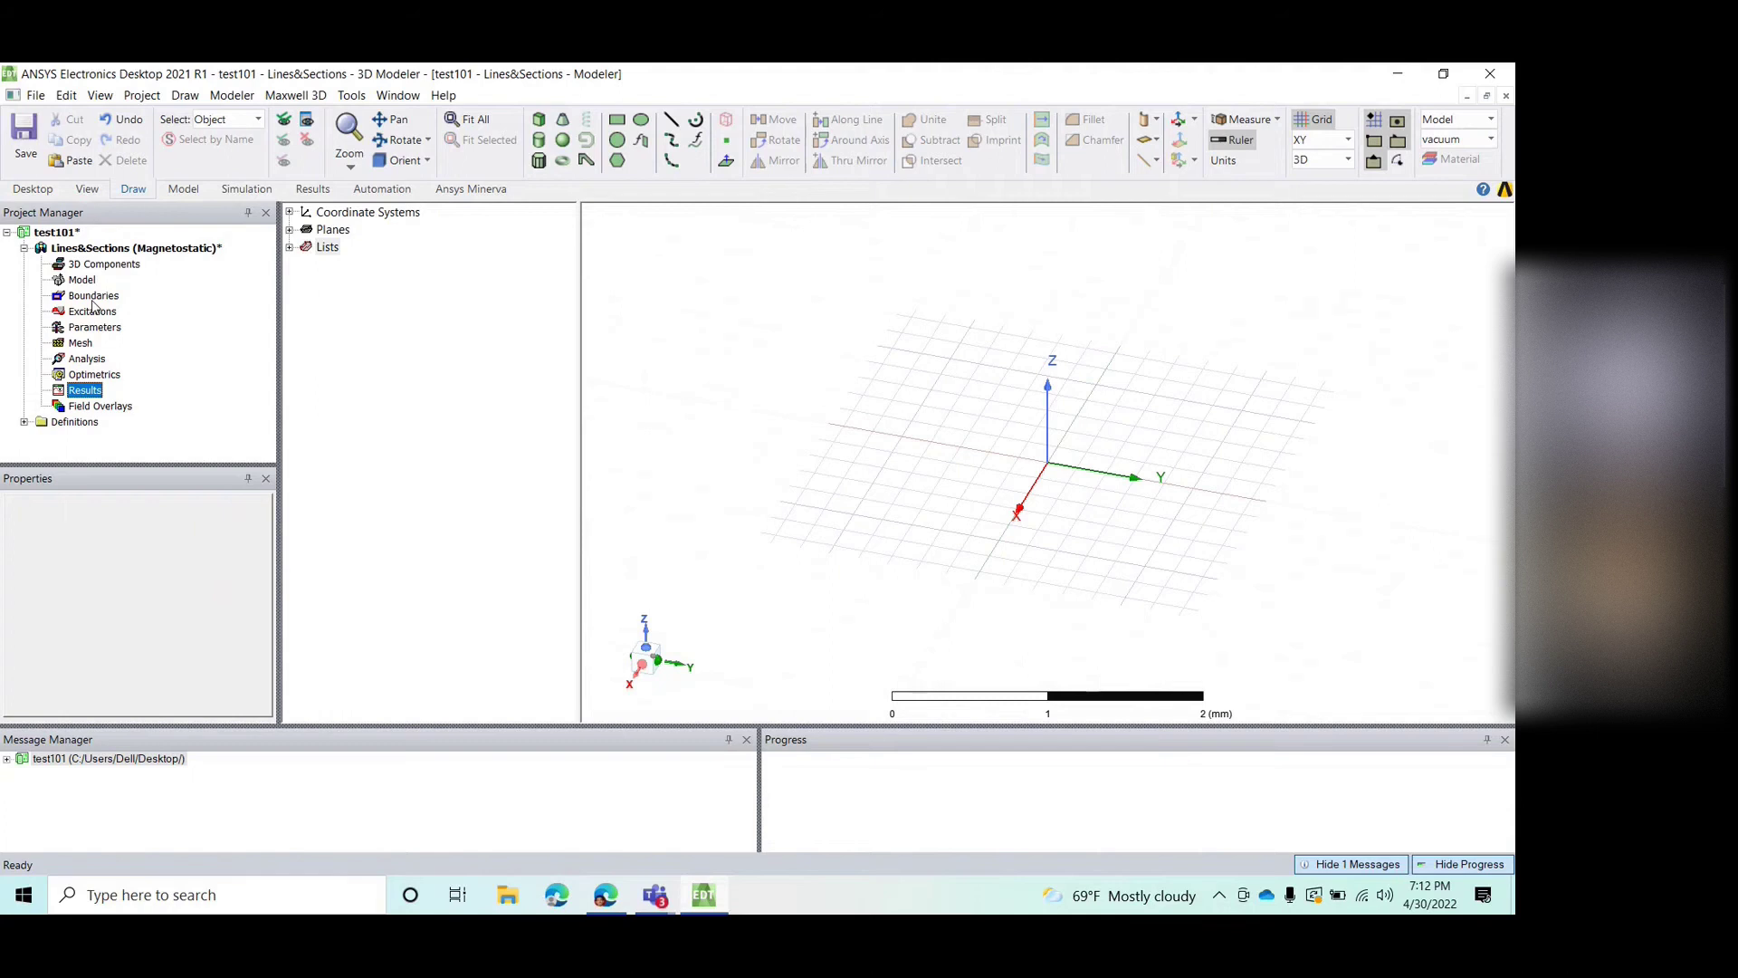
key("Down")
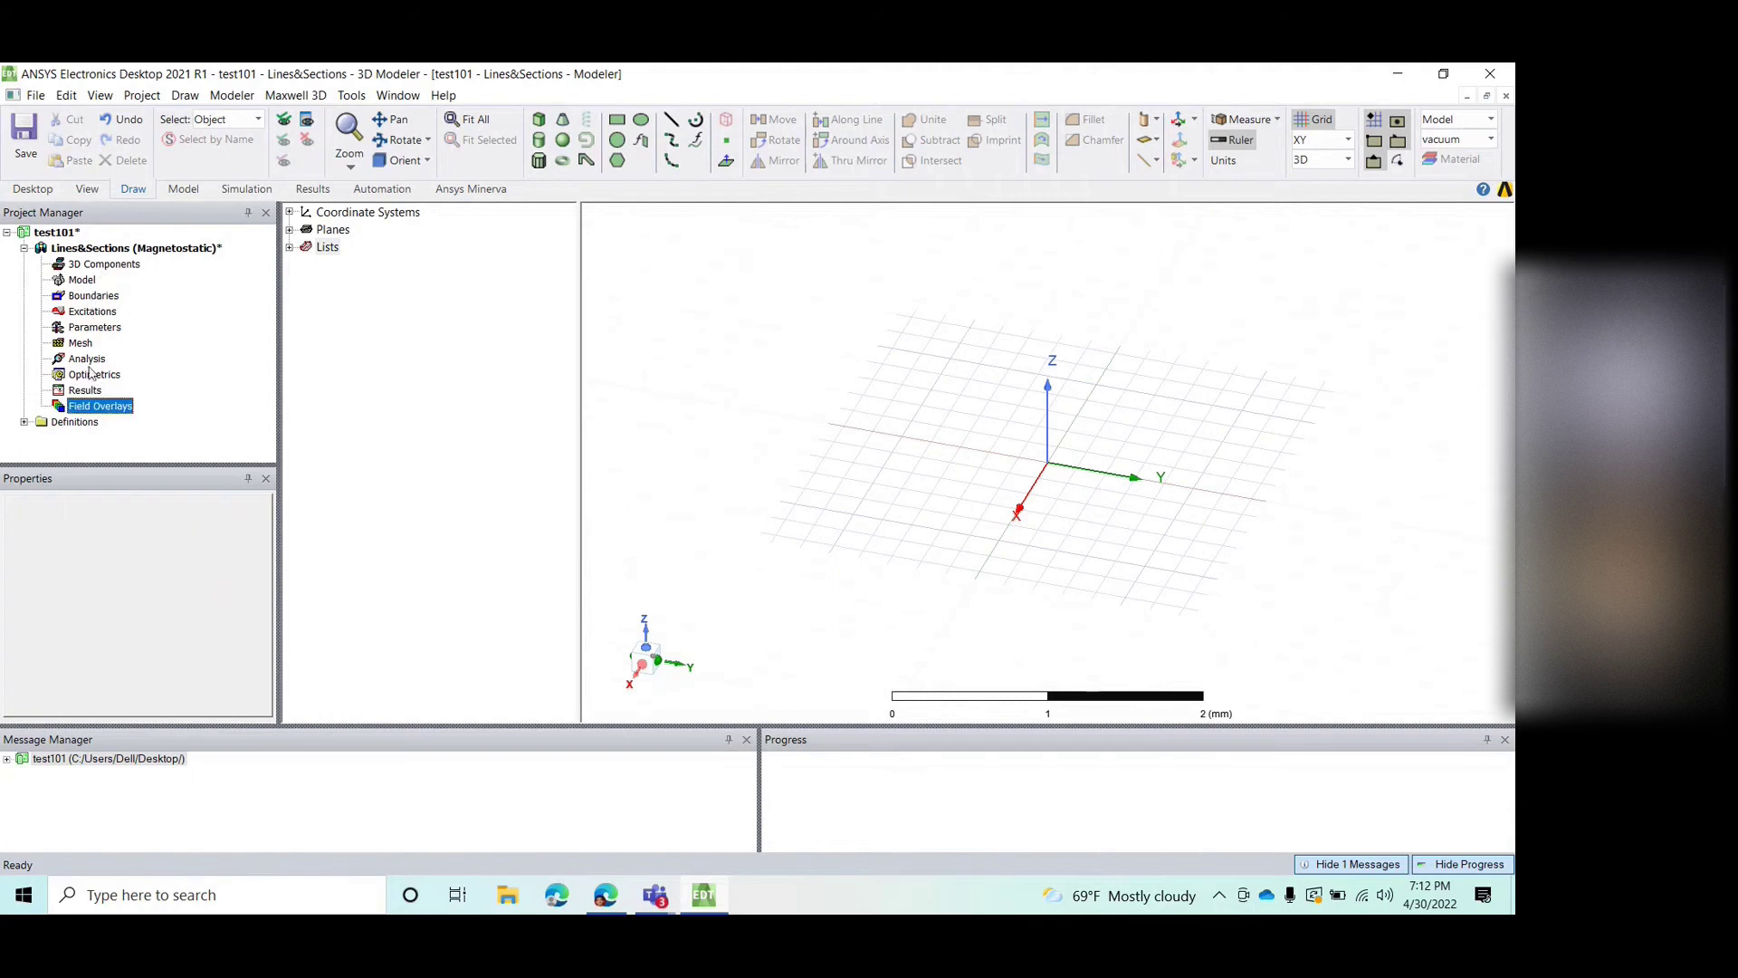
left_click(86, 283)
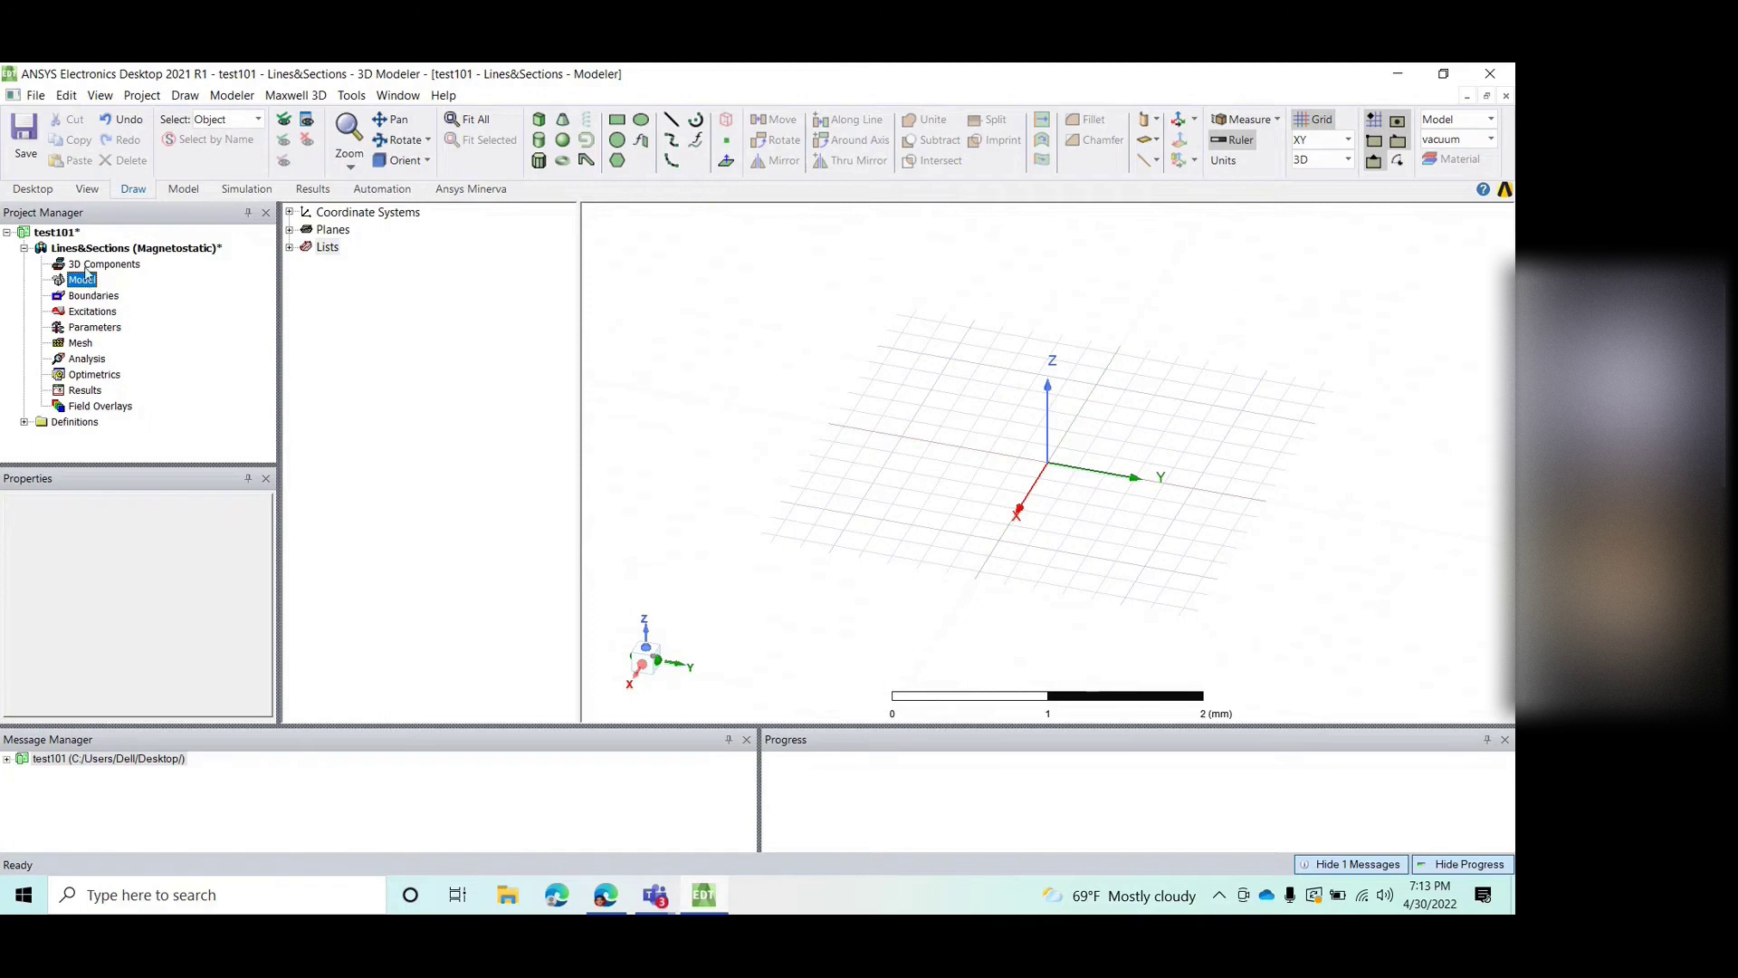
left_click(87, 268)
left_click(87, 279)
Step: Inspect the modeler's grid and coordinate axes at different zoom levels and view positions
scroll(1050, 469, "up", 1)
scroll(1053, 472, "down", 1)
scroll(1053, 471, "up", 1)
scroll(1053, 472, "down", 1)
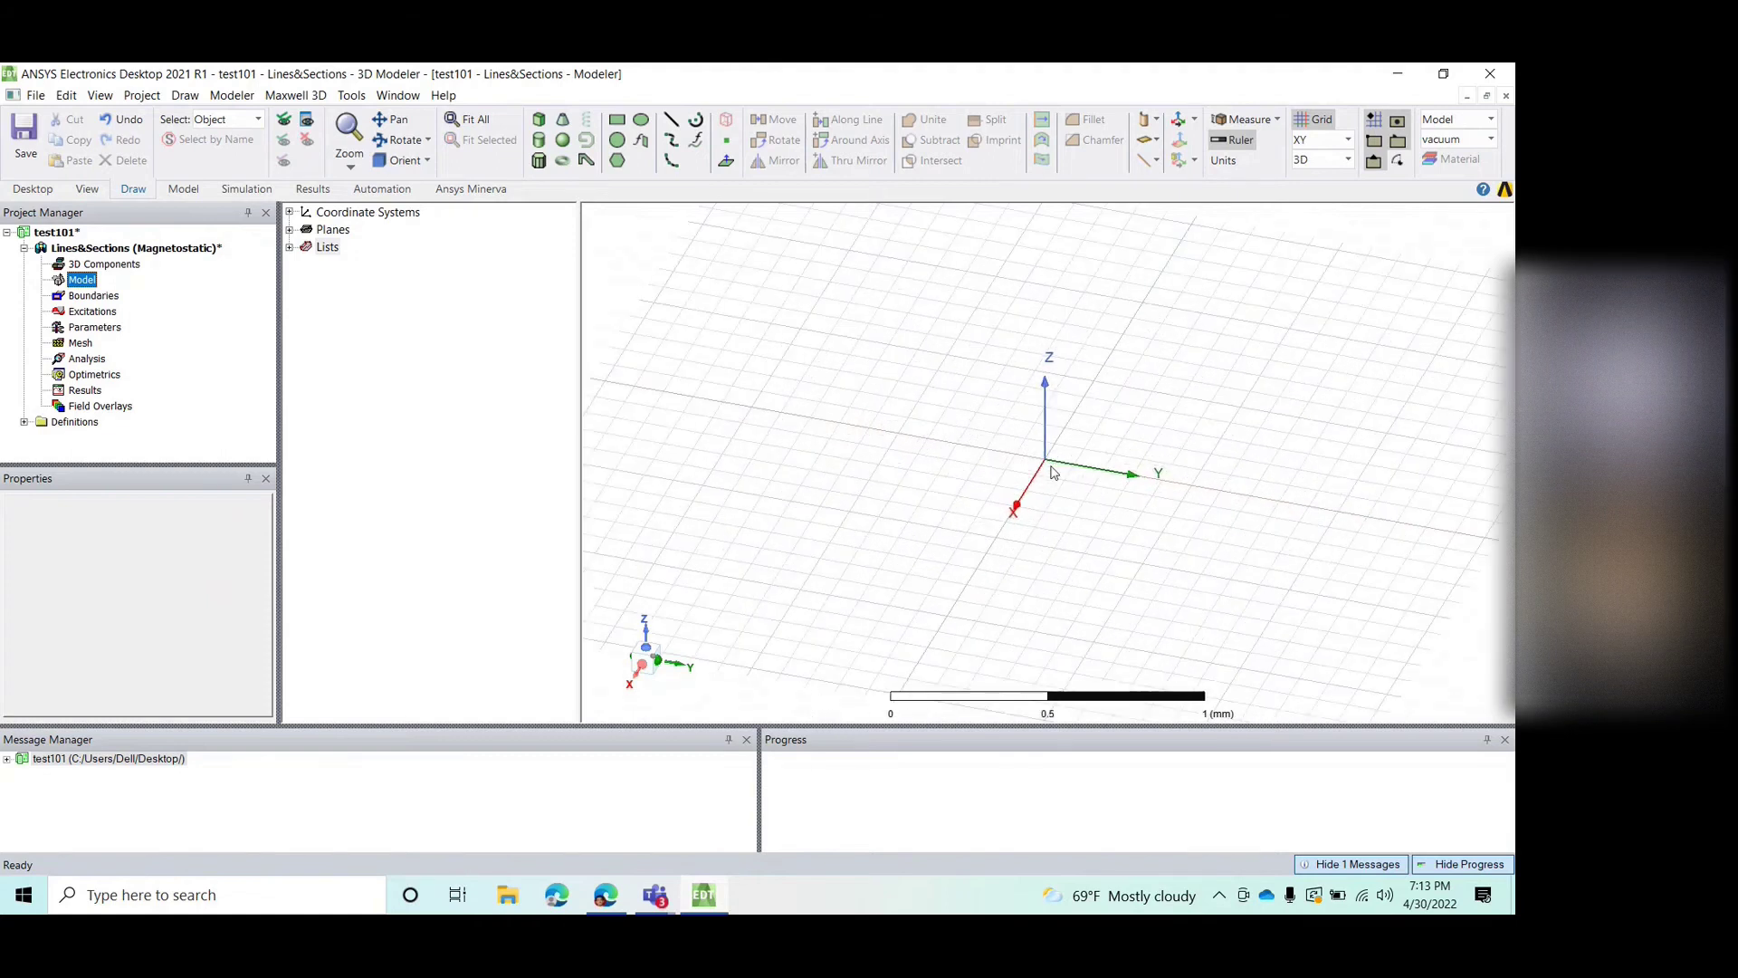
scroll(1053, 472, "up", 1)
scroll(1053, 472, "down", 1)
scroll(1053, 471, "up", 2)
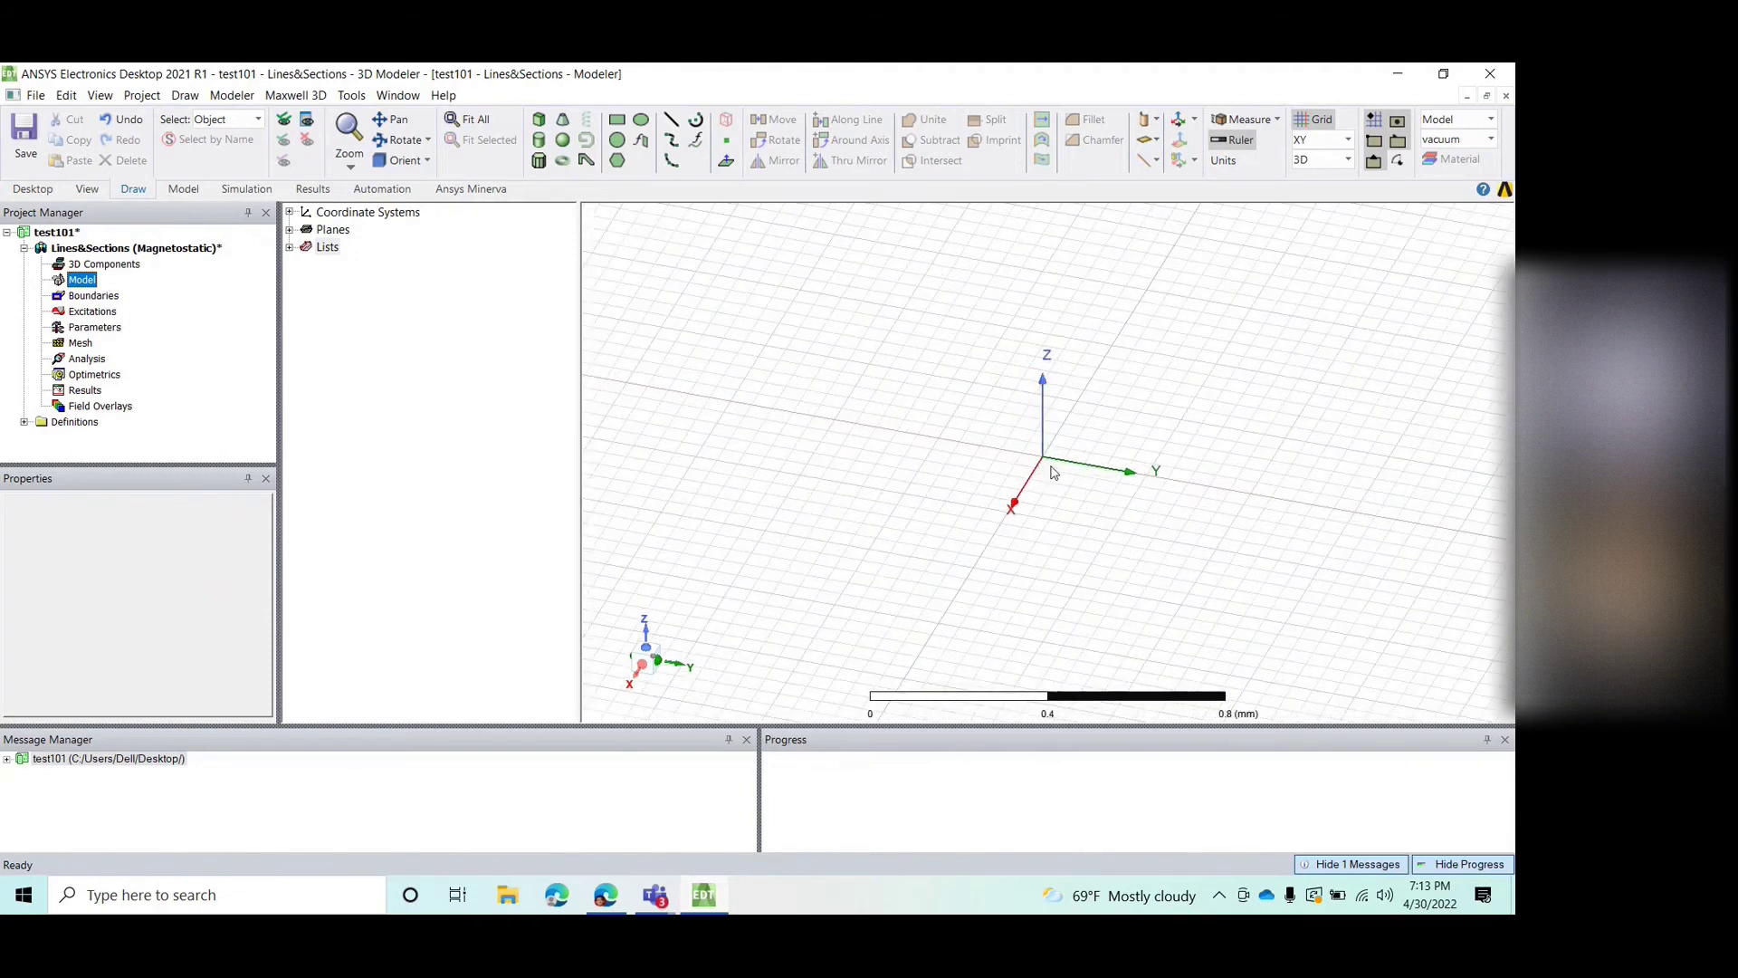
scroll(1053, 471, "up", 1)
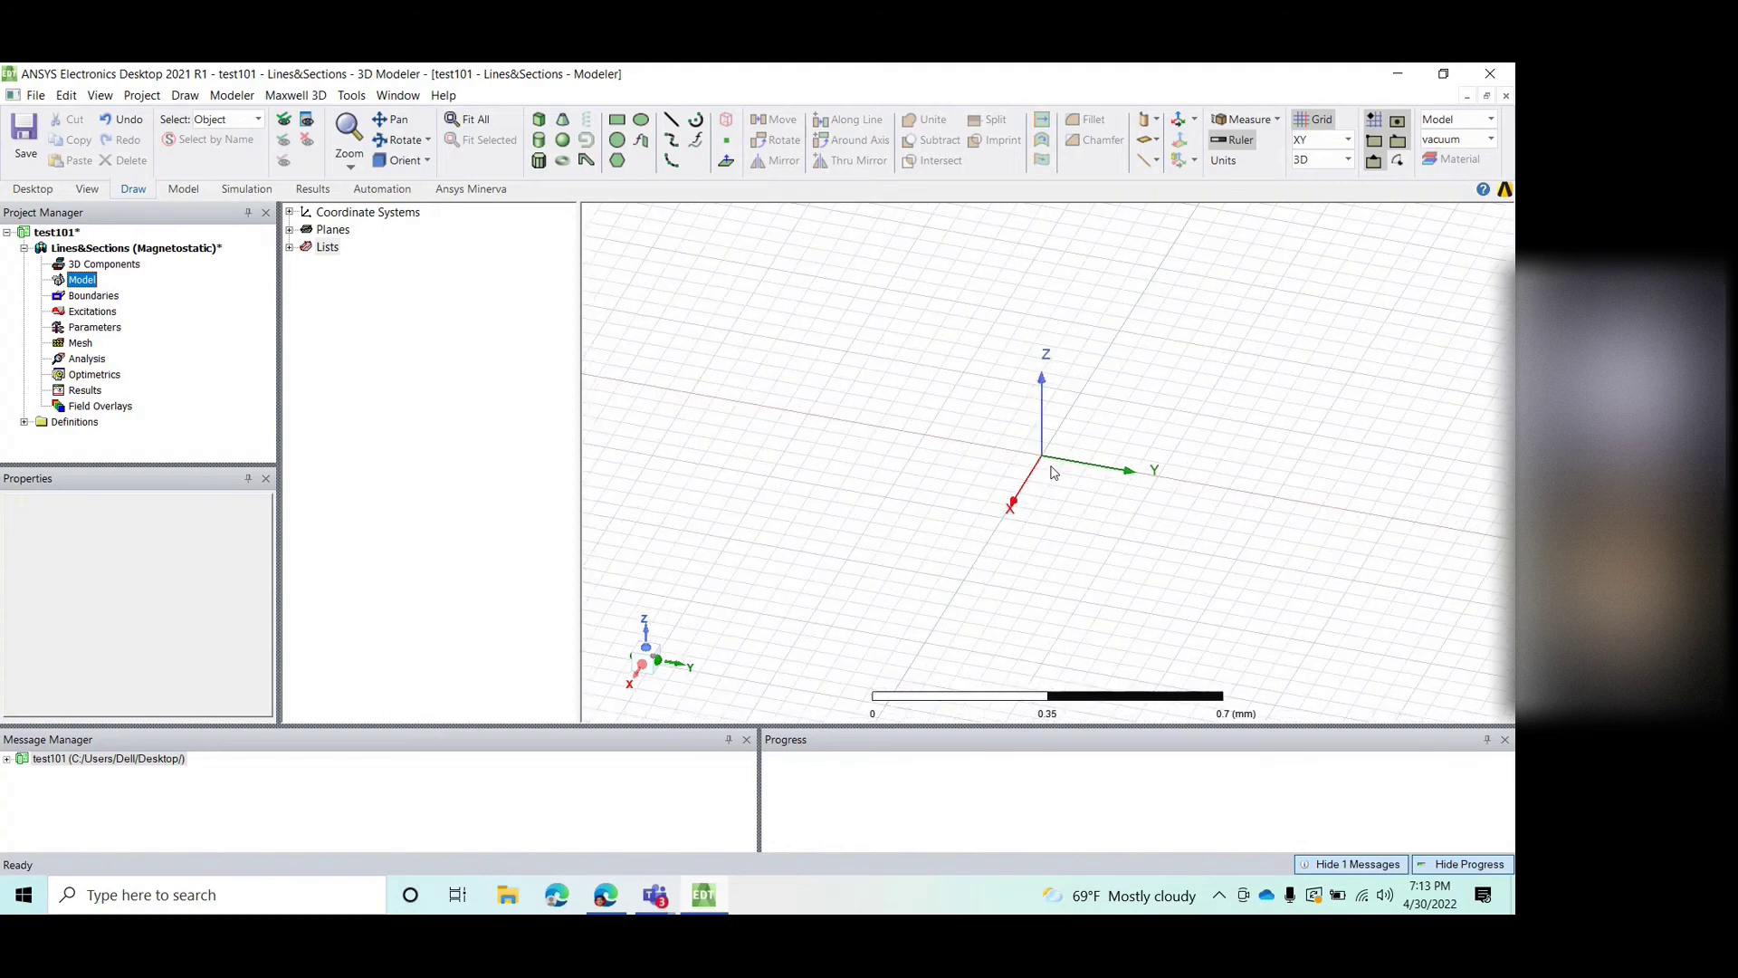
scroll(1053, 472, "down", 1)
scroll(1053, 472, "up", 1)
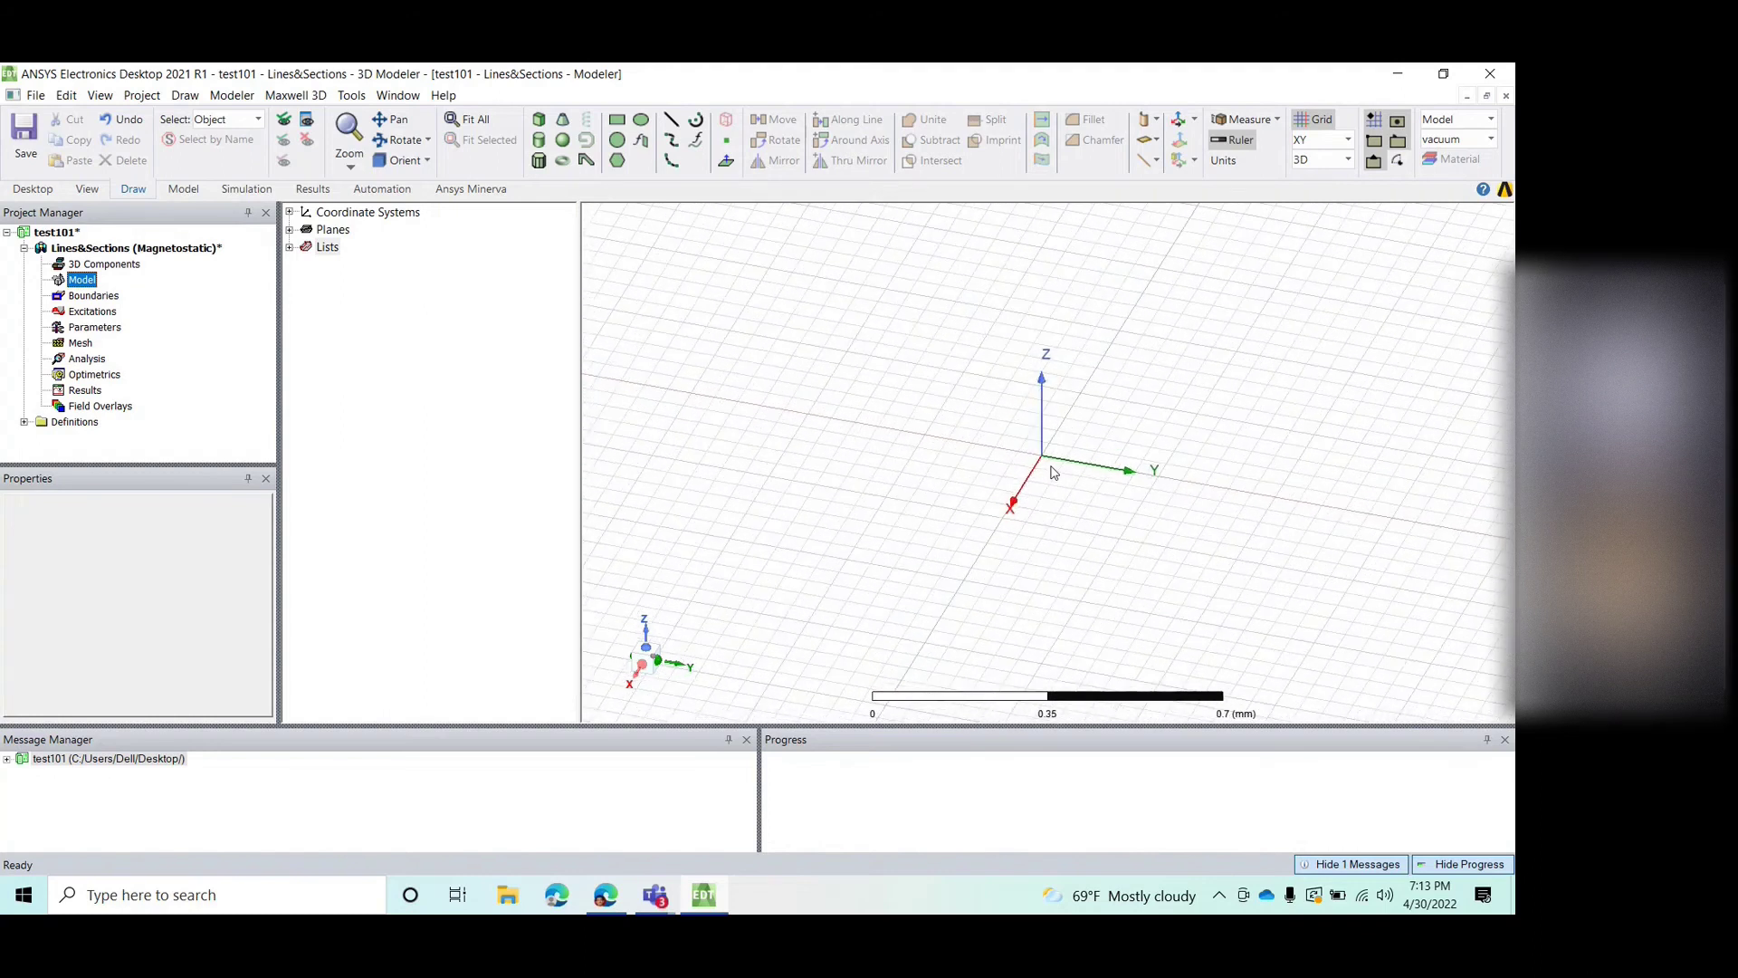
scroll(1050, 463, "up", 2)
scroll(1050, 462, "down", 2)
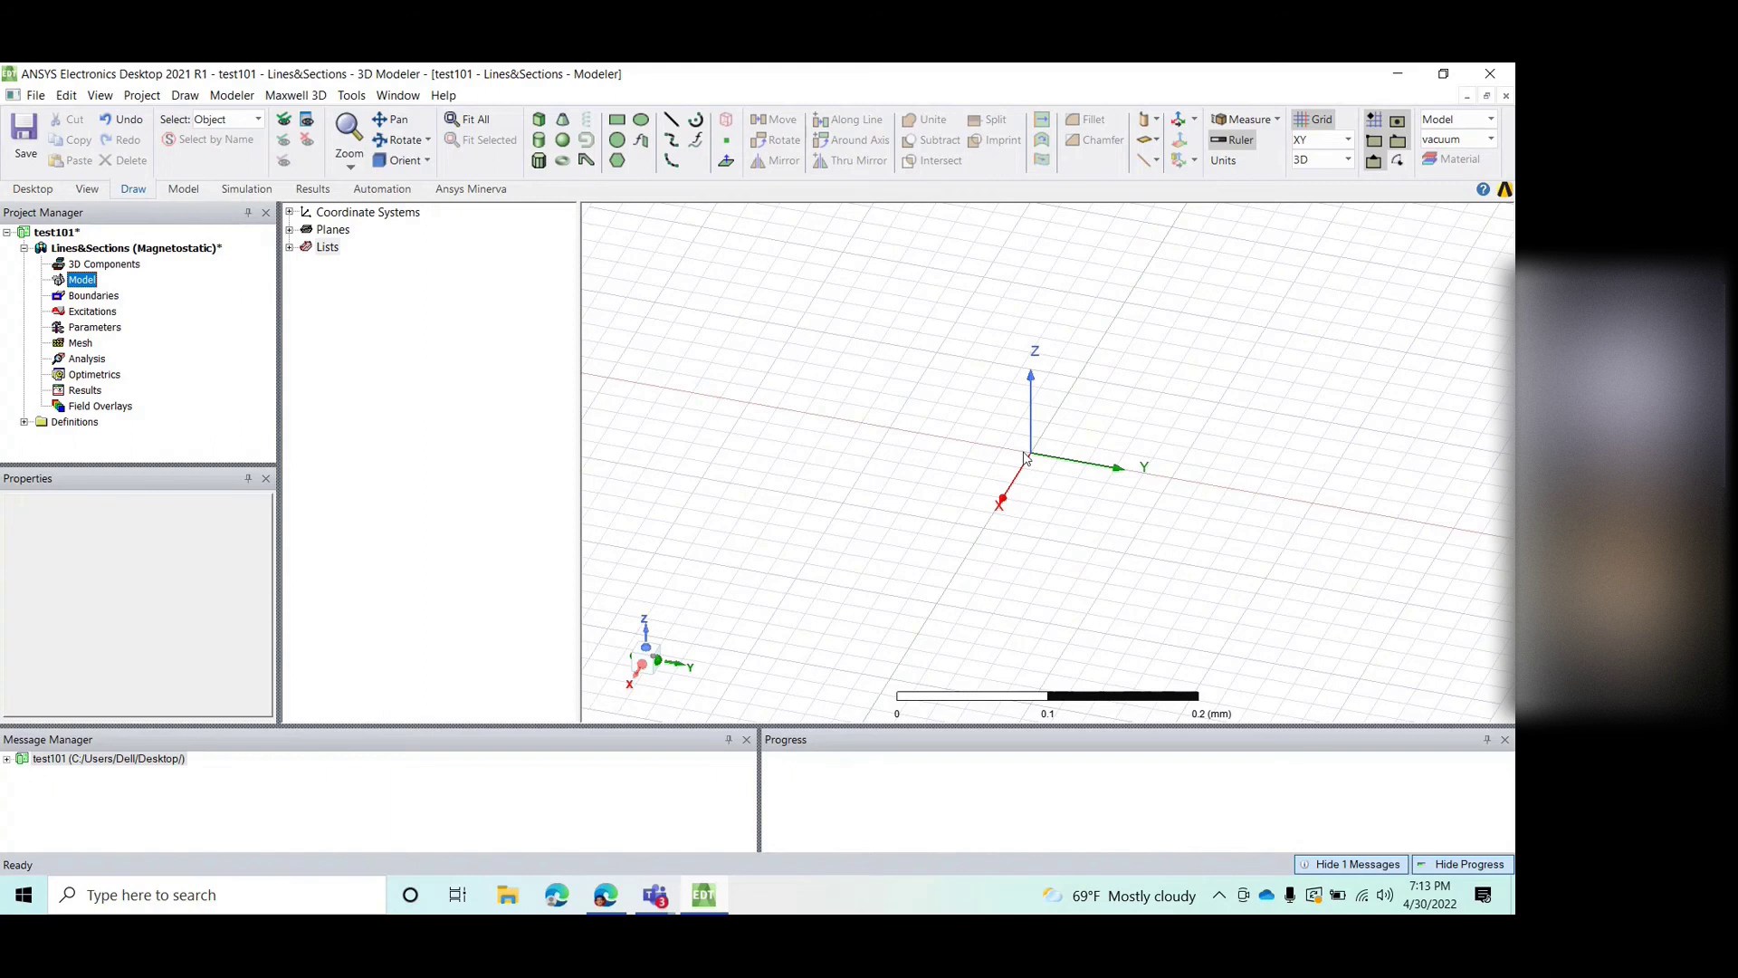
scroll(1024, 457, "down", 1)
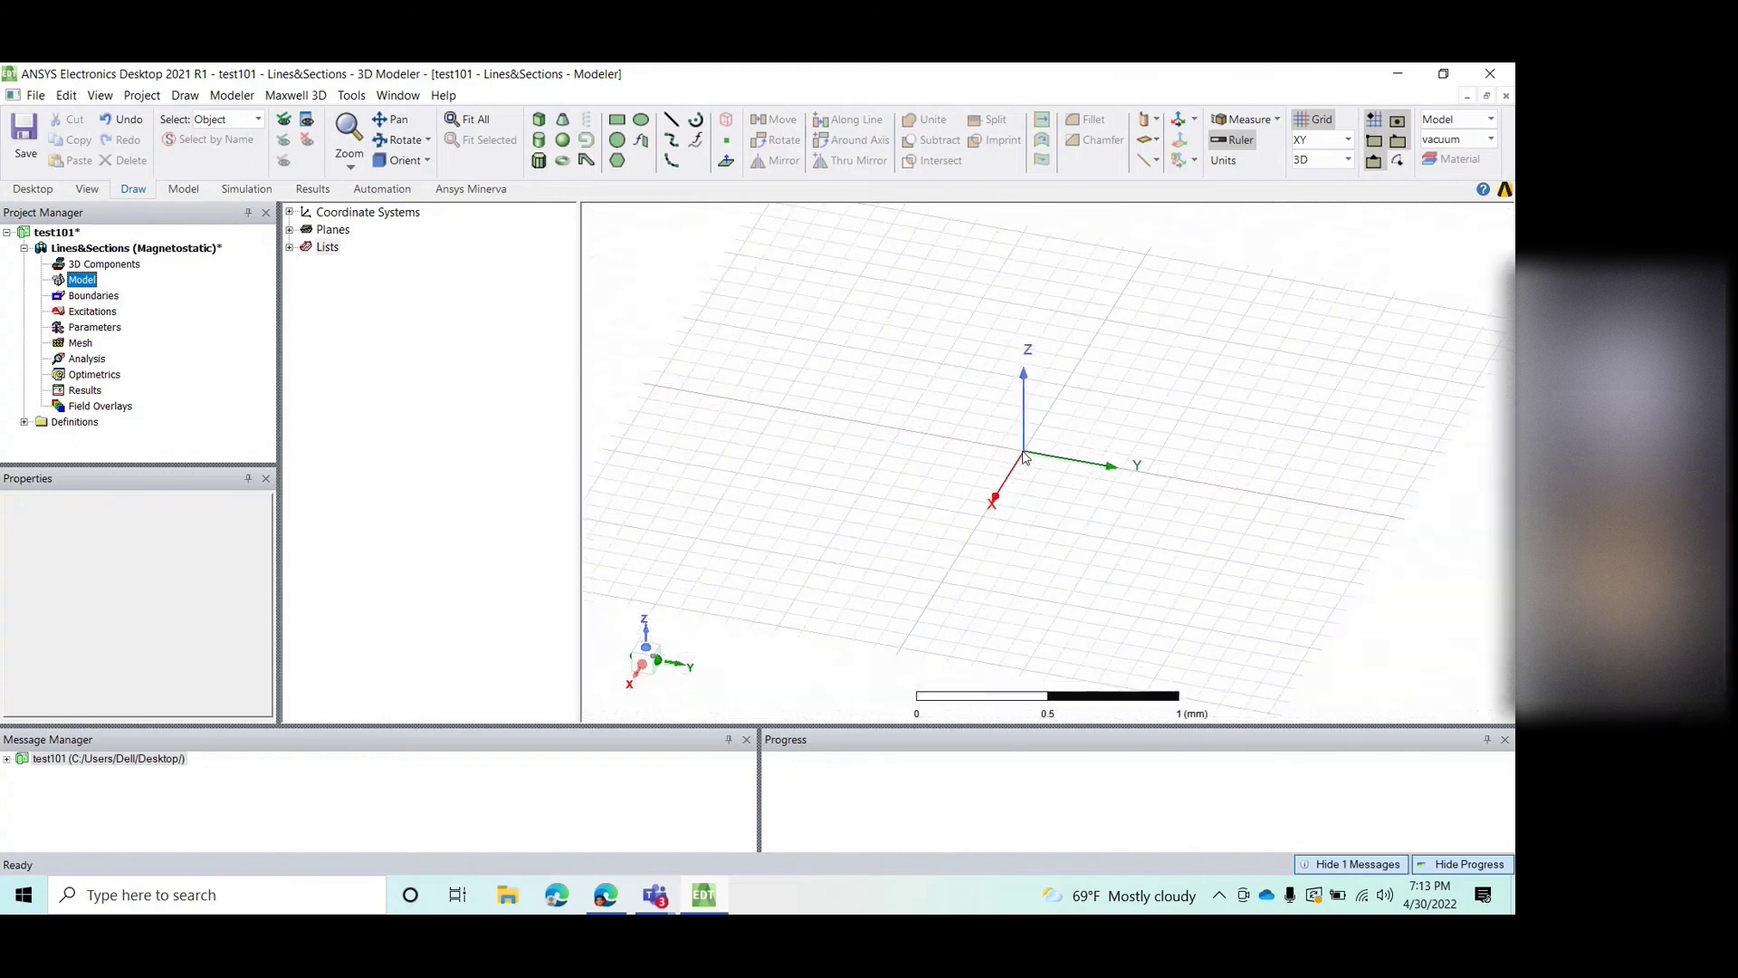
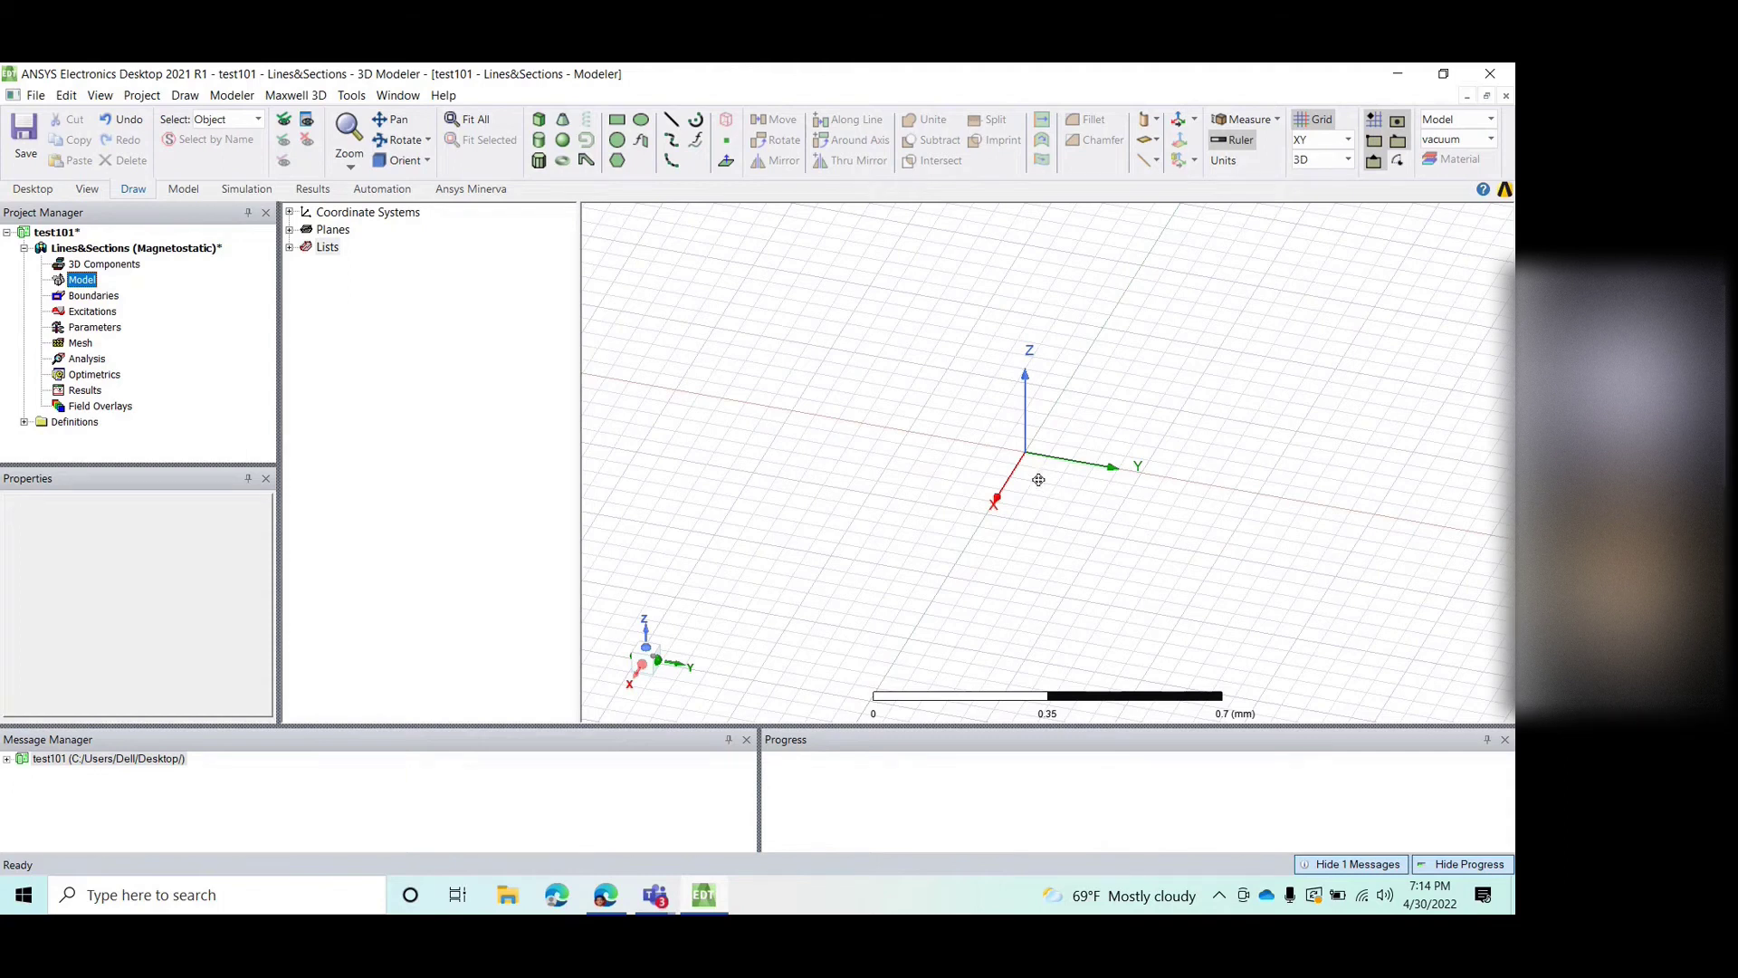
middle_click_drag(1039, 480, 987, 459)
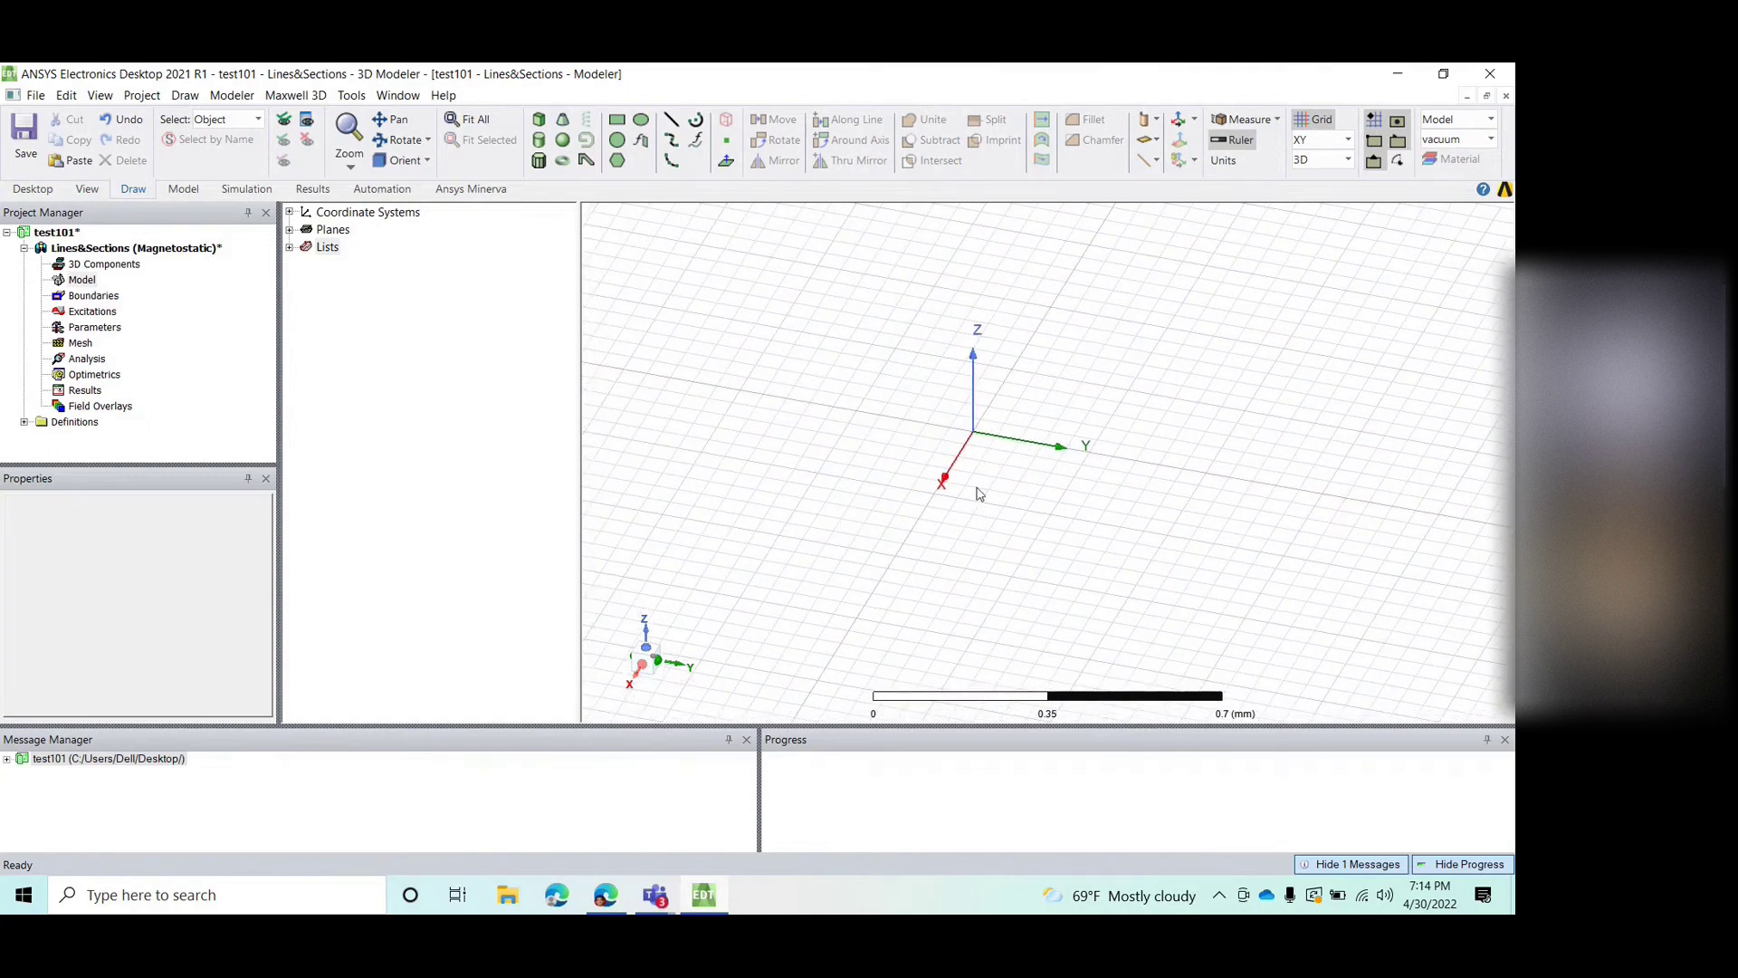
mouse_move(993, 520)
middle_mouse_down()
mouse_move(1047, 456)
mouse_move(1005, 532)
mouse_move(1001, 497)
middle_mouse_up()
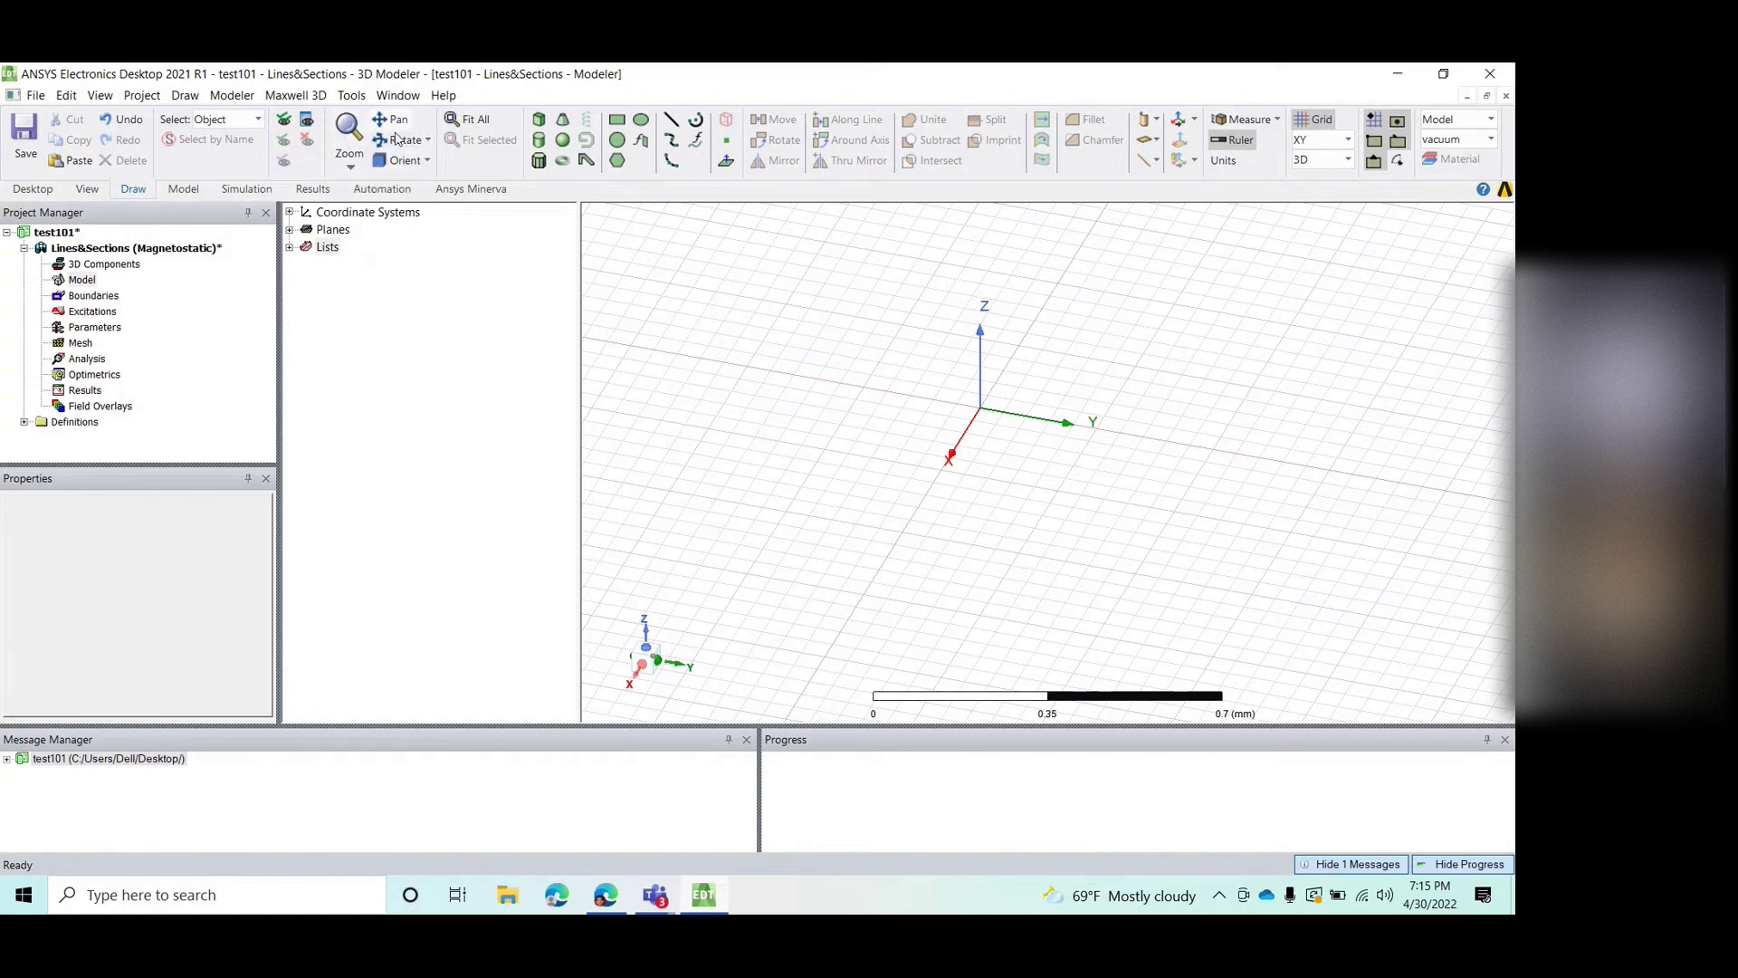
scroll(903, 387, "down", 3)
scroll(902, 388, "up", 3)
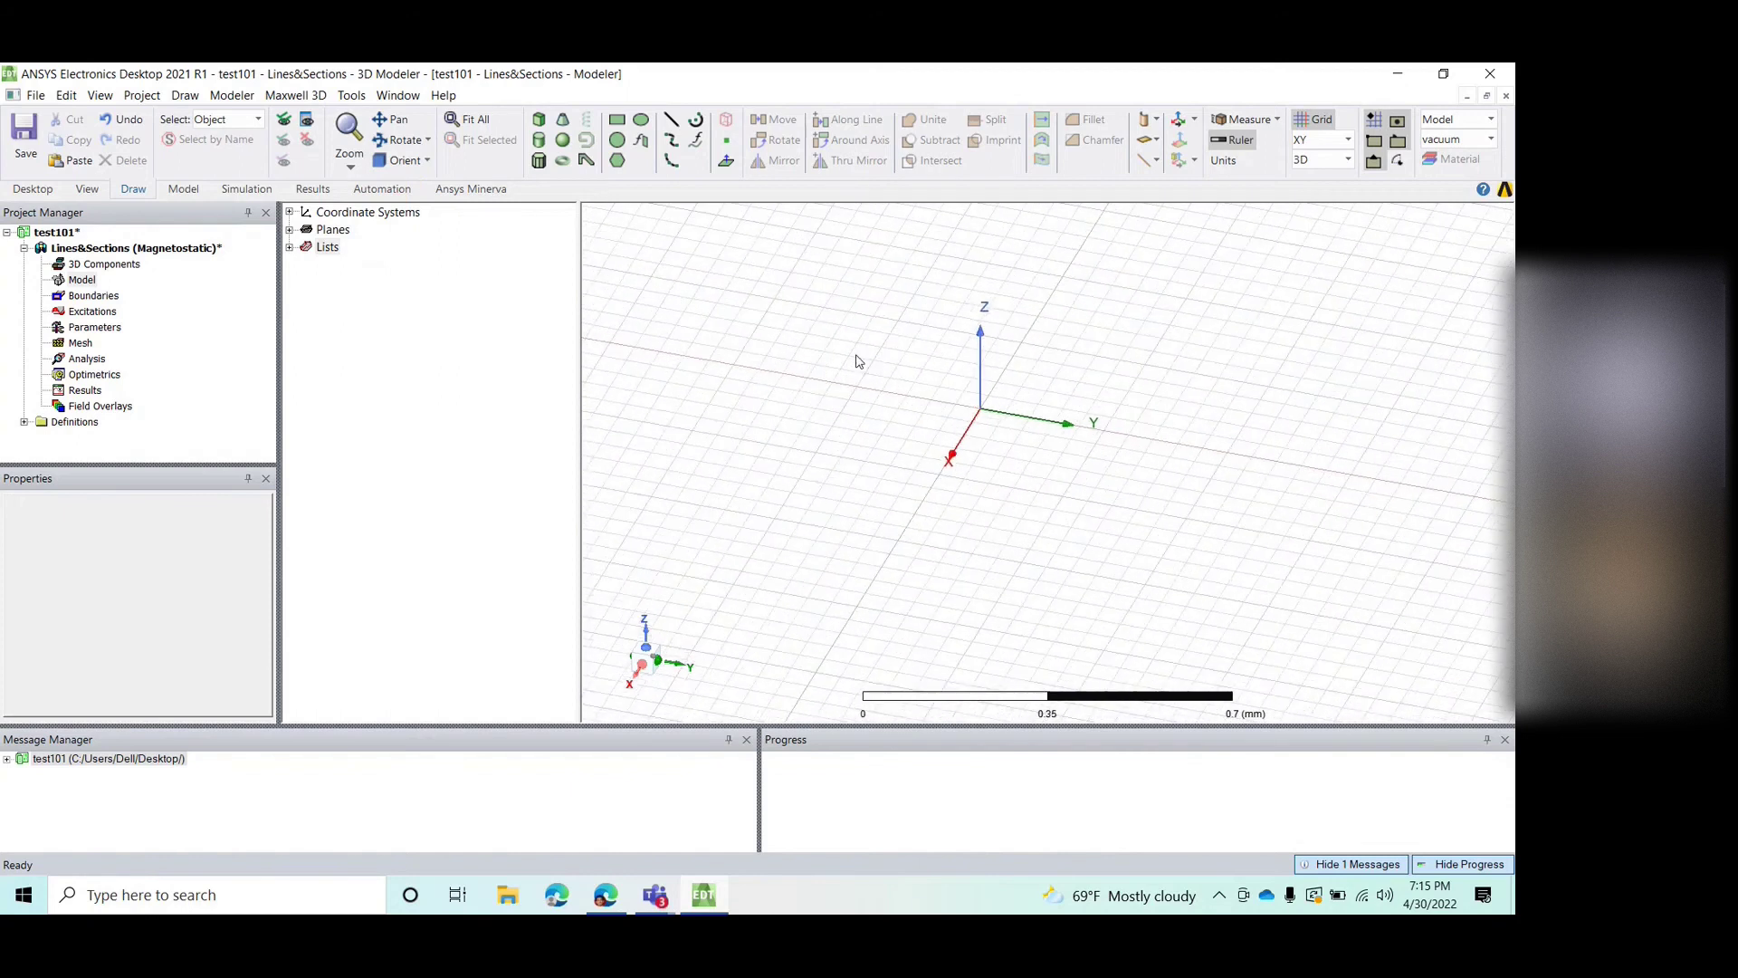
Step: Magnify the area around the coordinate origin with the Zoom In tool
left_click(352, 167)
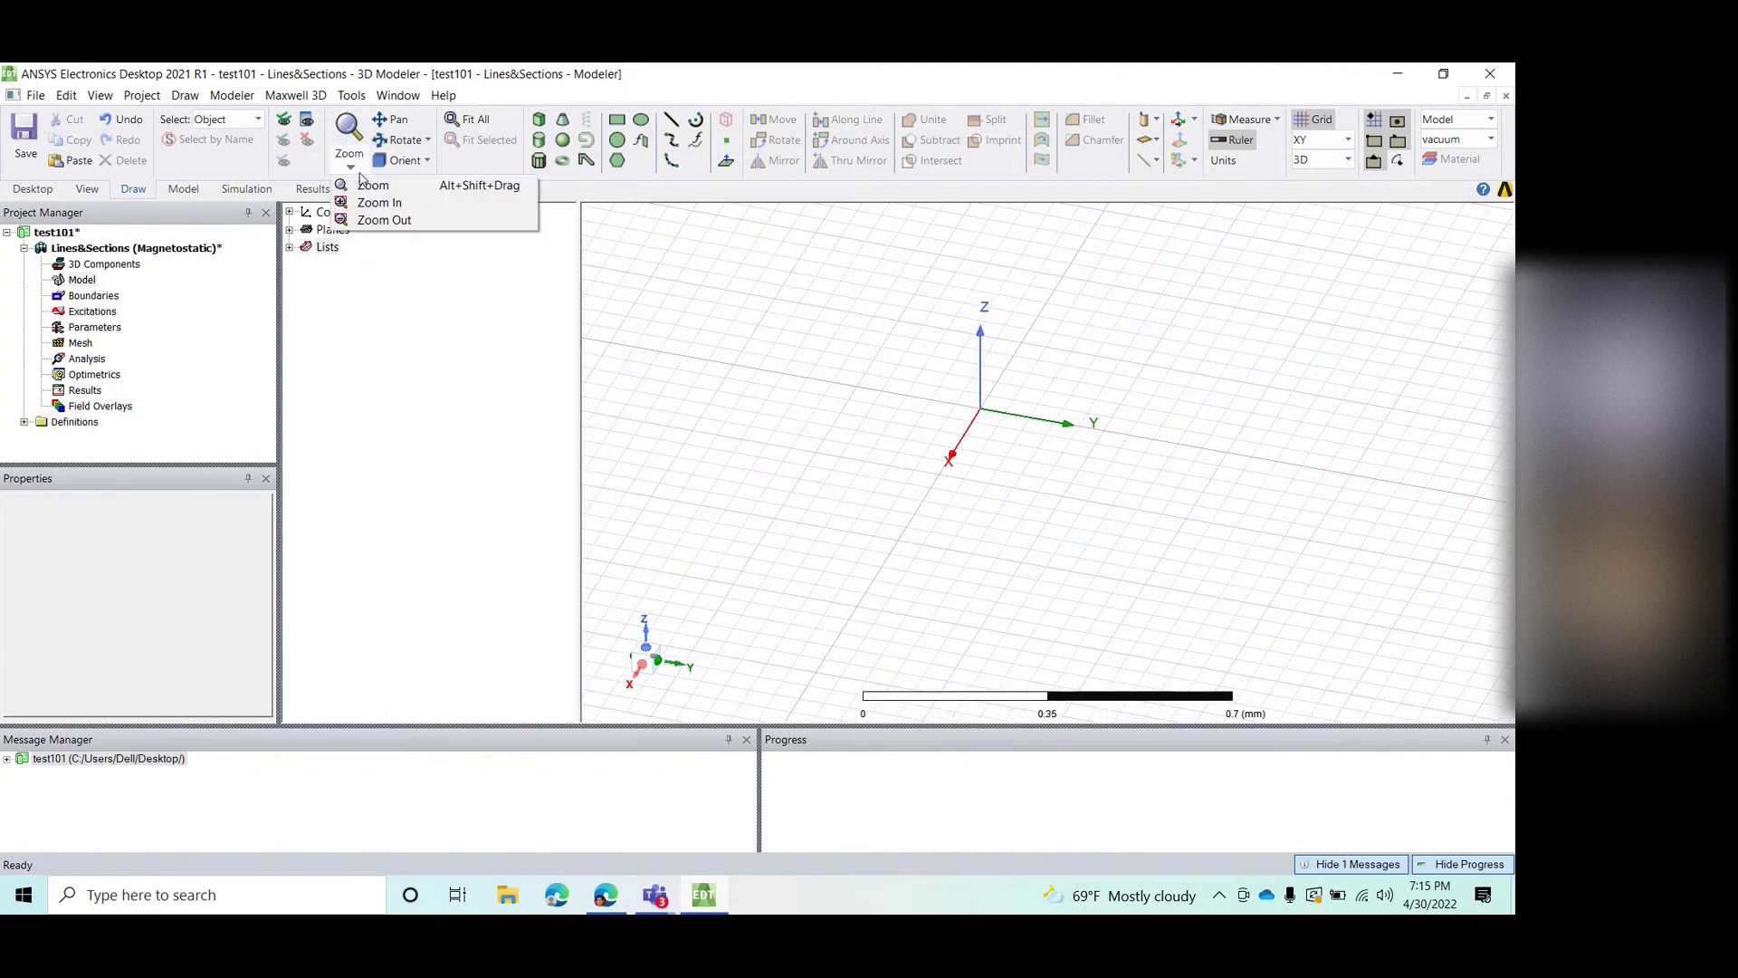
left_click(373, 203)
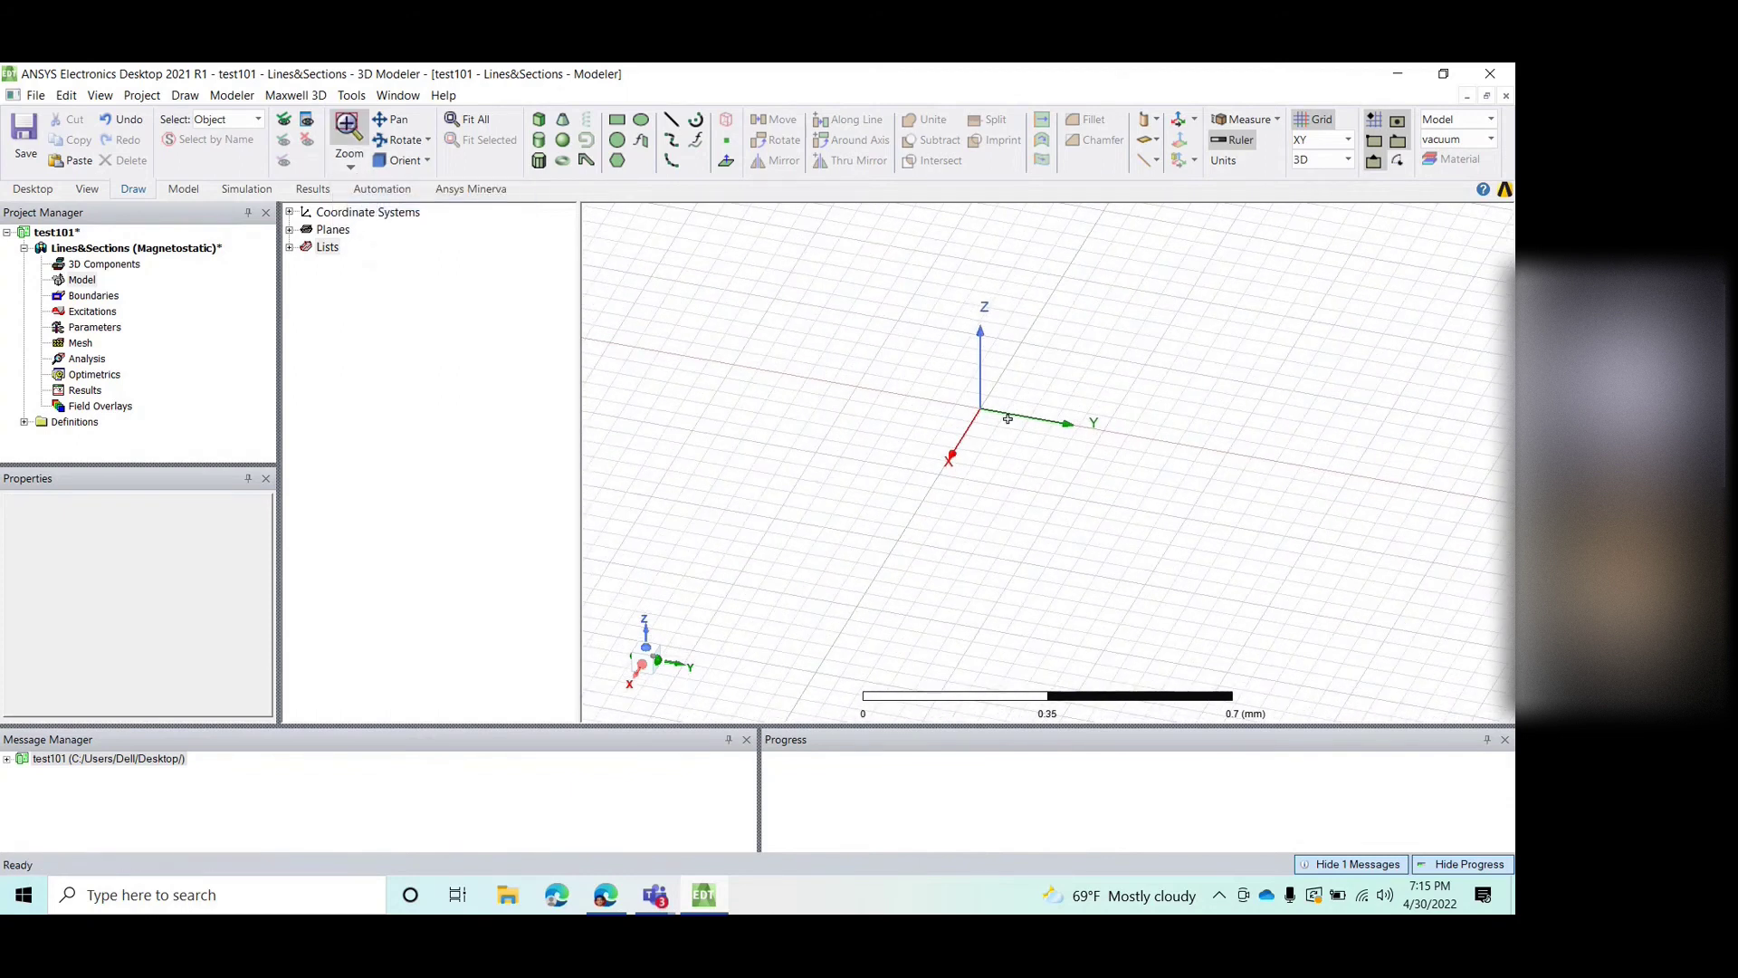
left_click_drag(896, 353, 1114, 489)
left_click_drag(884, 364, 1018, 495)
left_click_drag(1140, 490, 1090, 496)
left_click_drag(952, 399, 1032, 500)
left_click(350, 166)
left_click(380, 201)
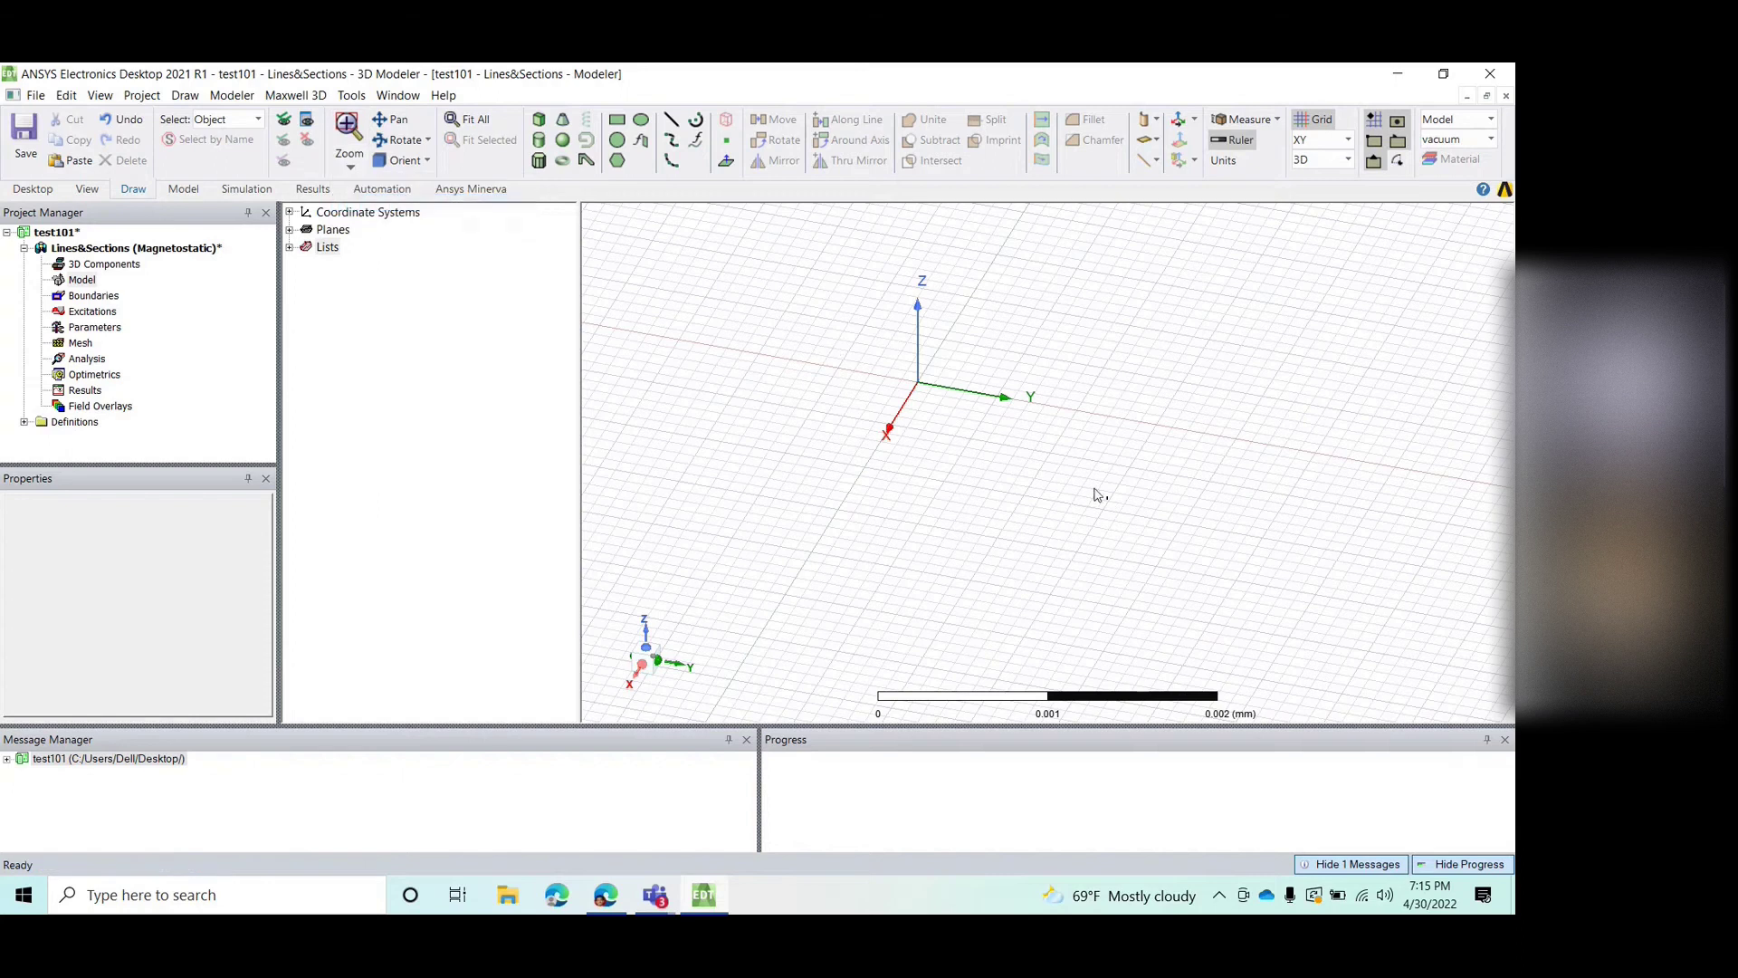
left_click_drag(1055, 507, 849, 174)
Step: Pan the modeling view and rotate it around the model center
left_click(405, 122)
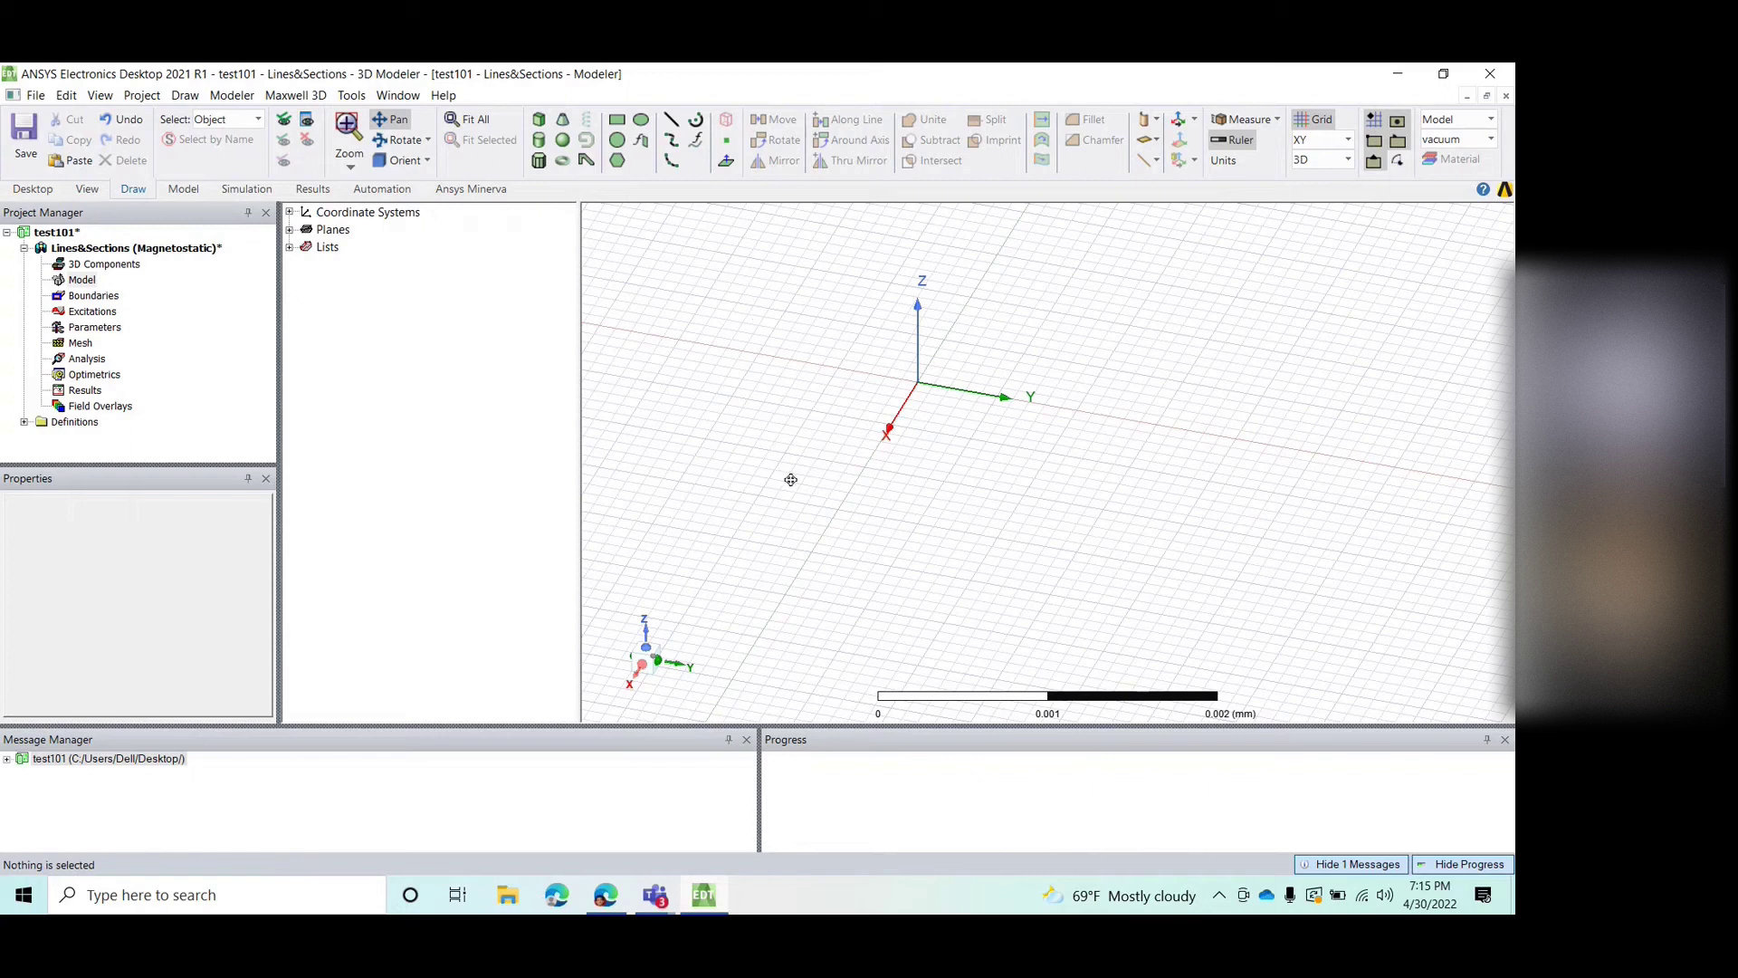
left_click(399, 122)
left_click(401, 125)
left_click_drag(702, 337, 756, 419)
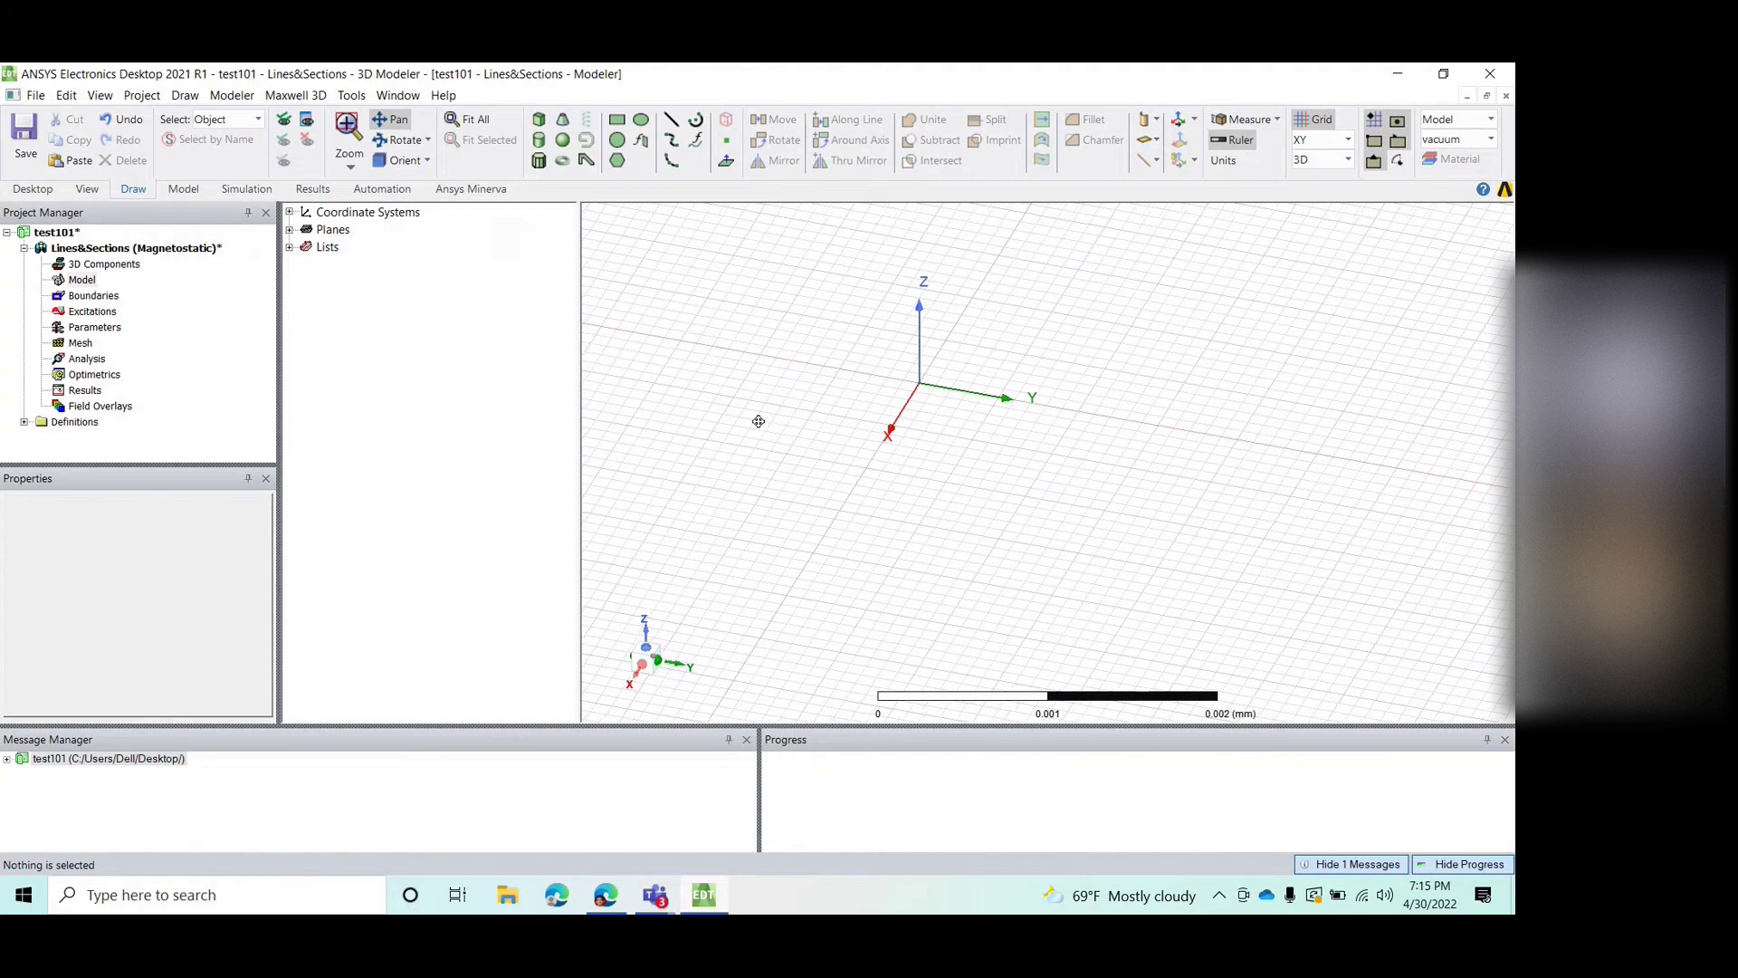
left_click(429, 142)
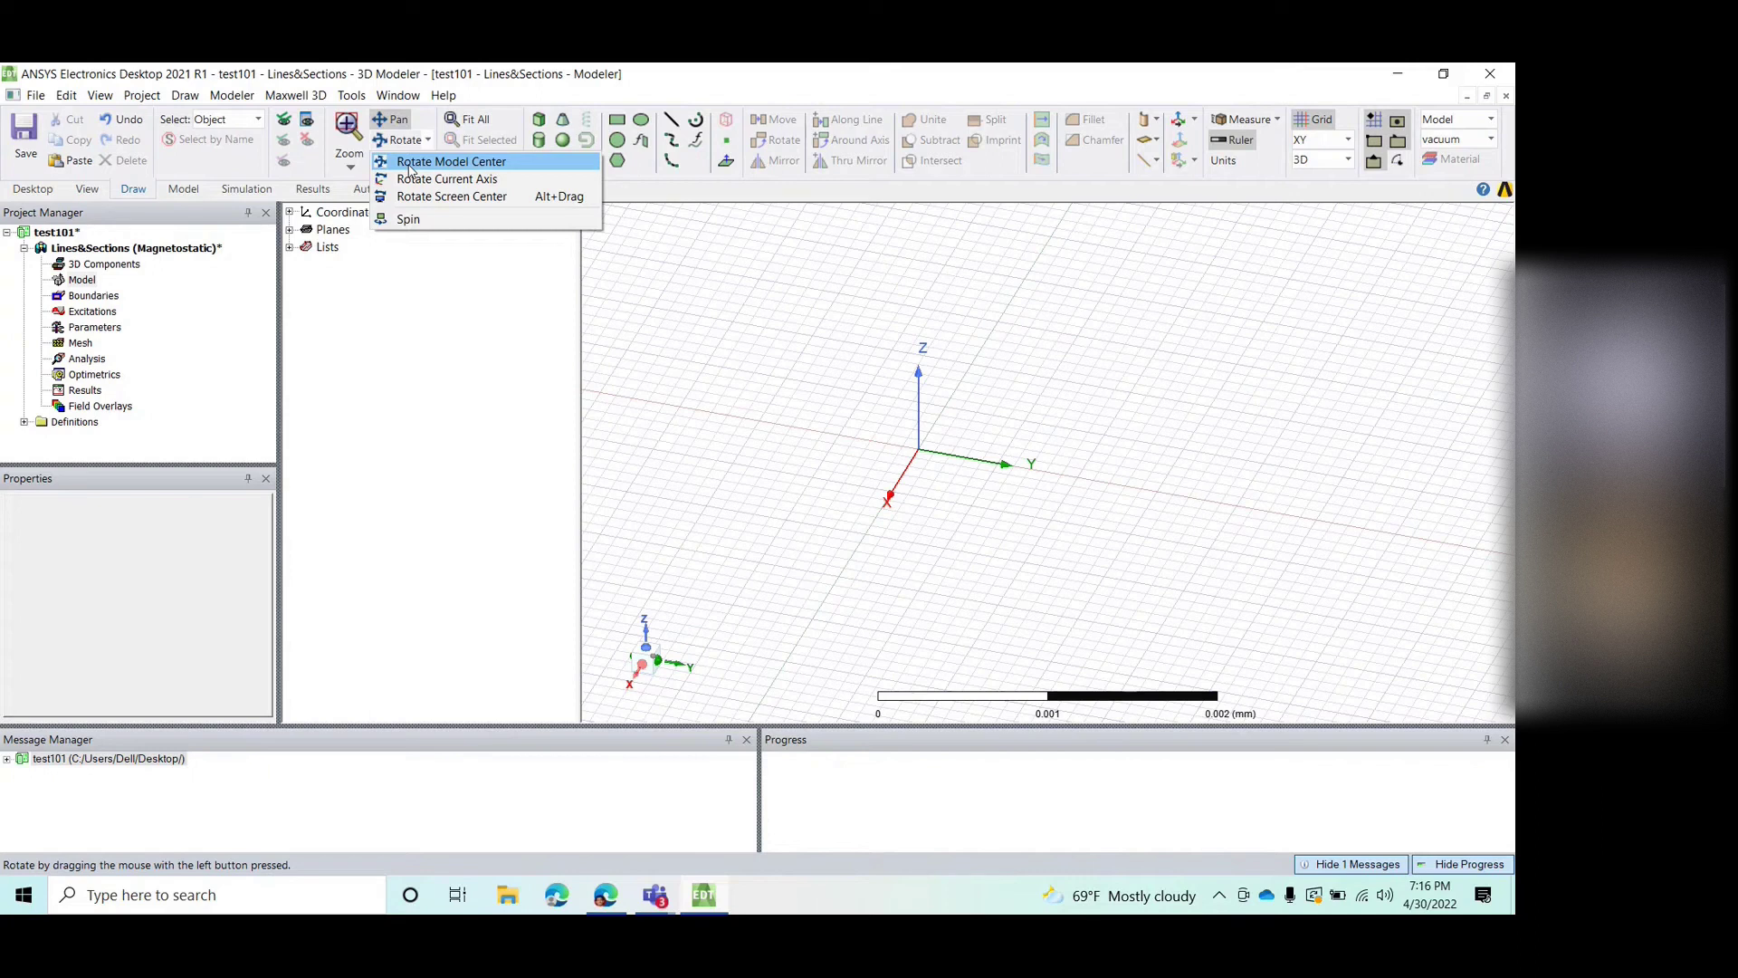
left_click(410, 165)
left_click_drag(877, 444, 915, 404)
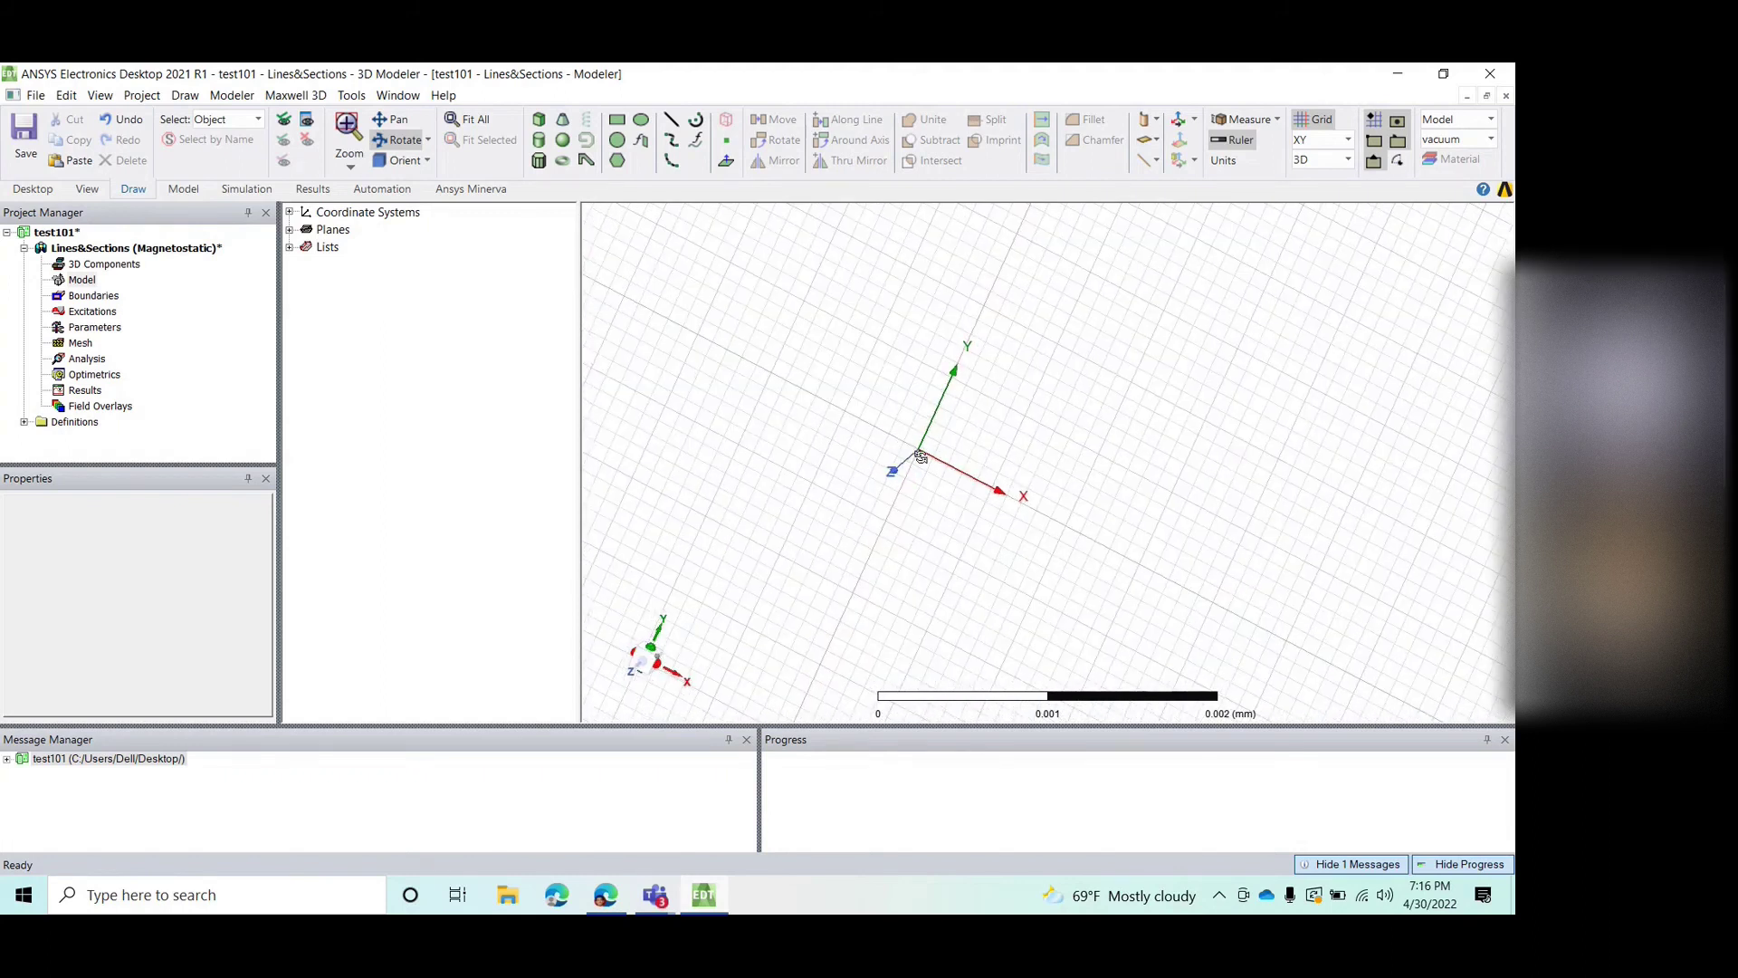
left_click(546, 121)
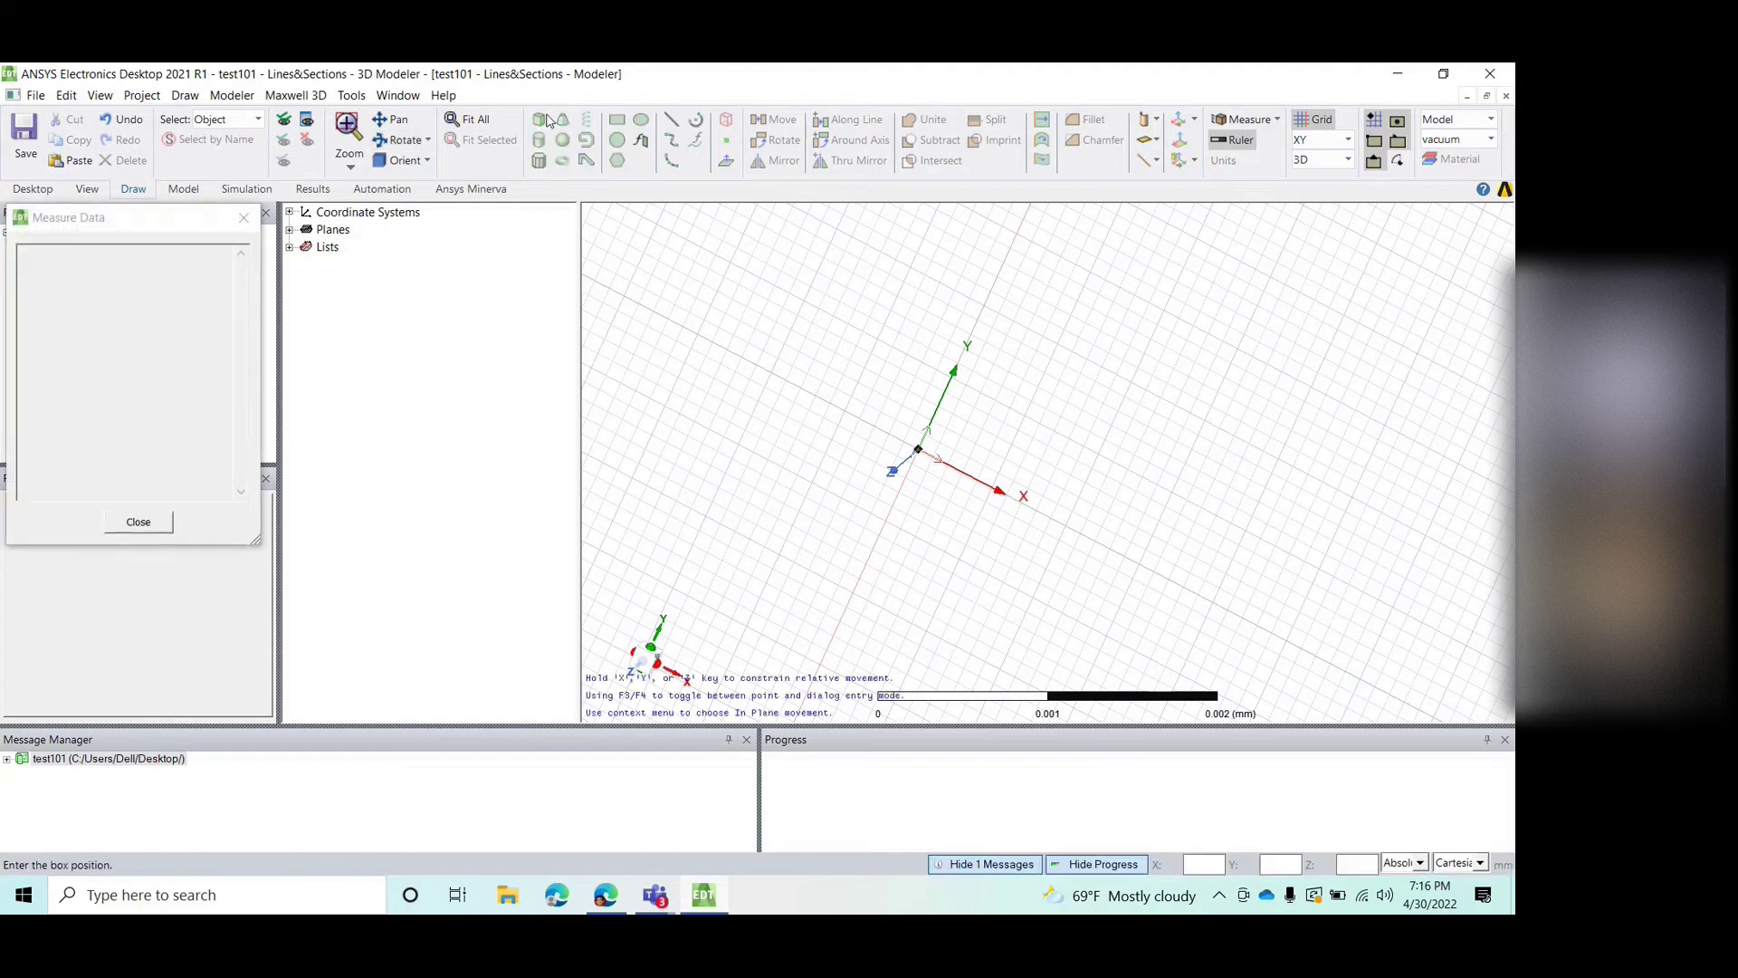
left_click(244, 217)
key("Escape")
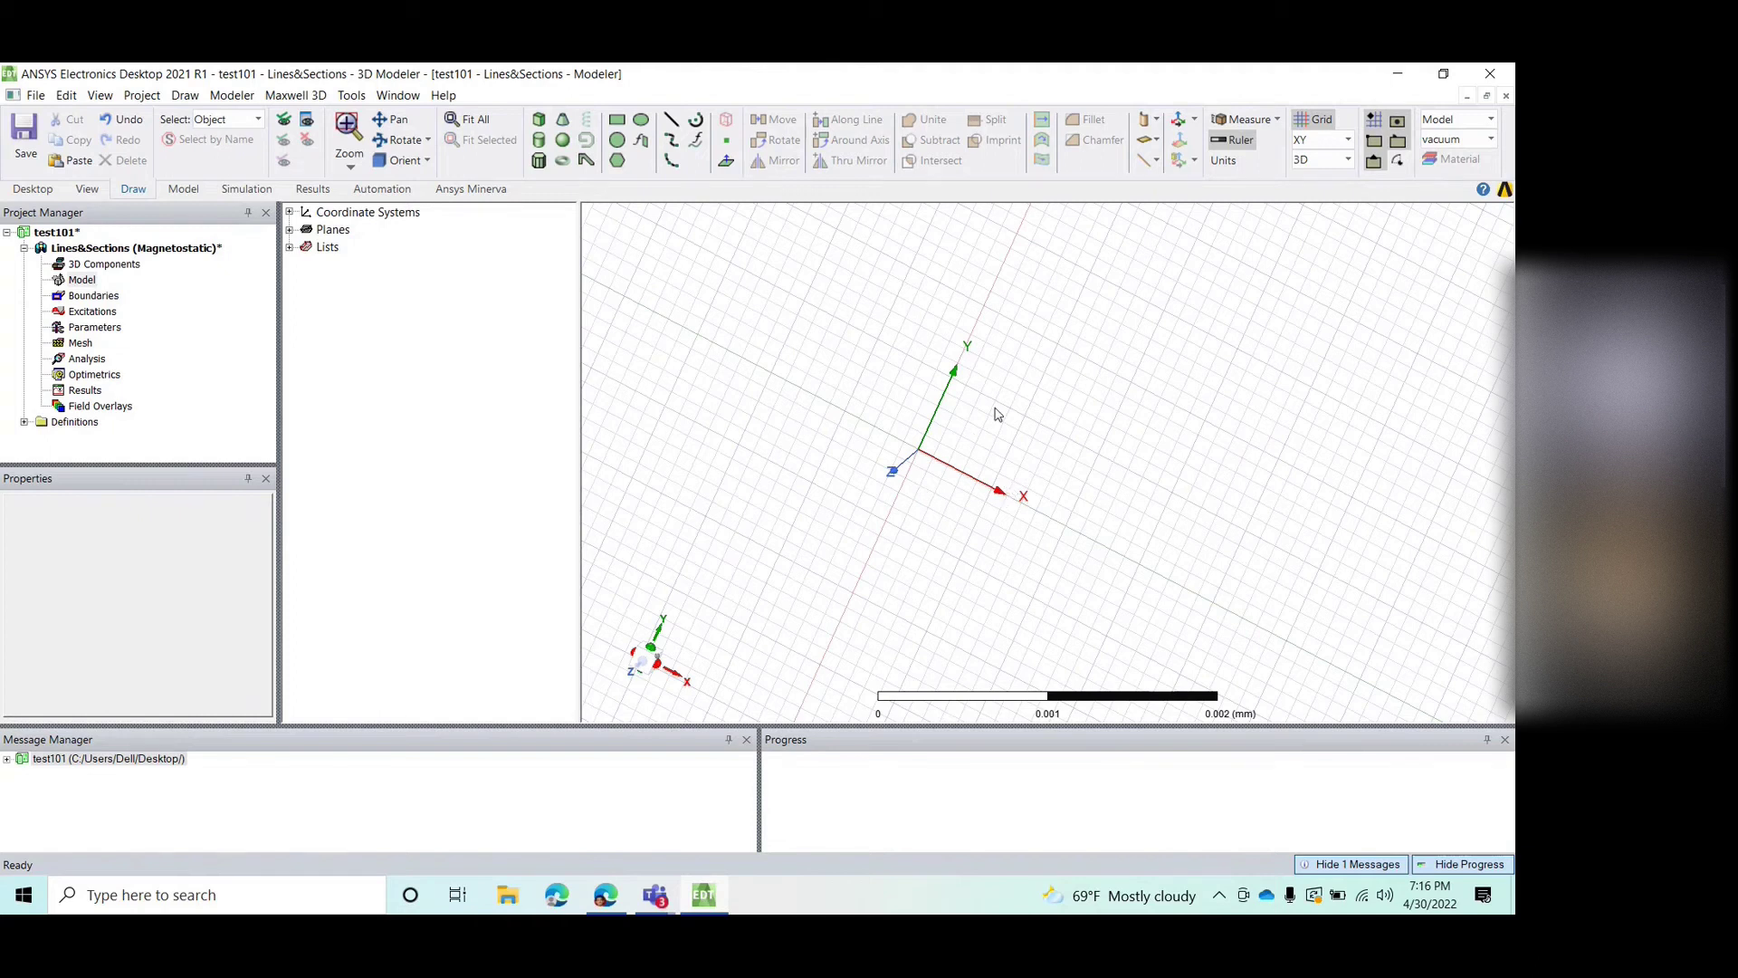
Step: Orient the modeling view to isometric and reposition the axes within it
left_click(428, 161)
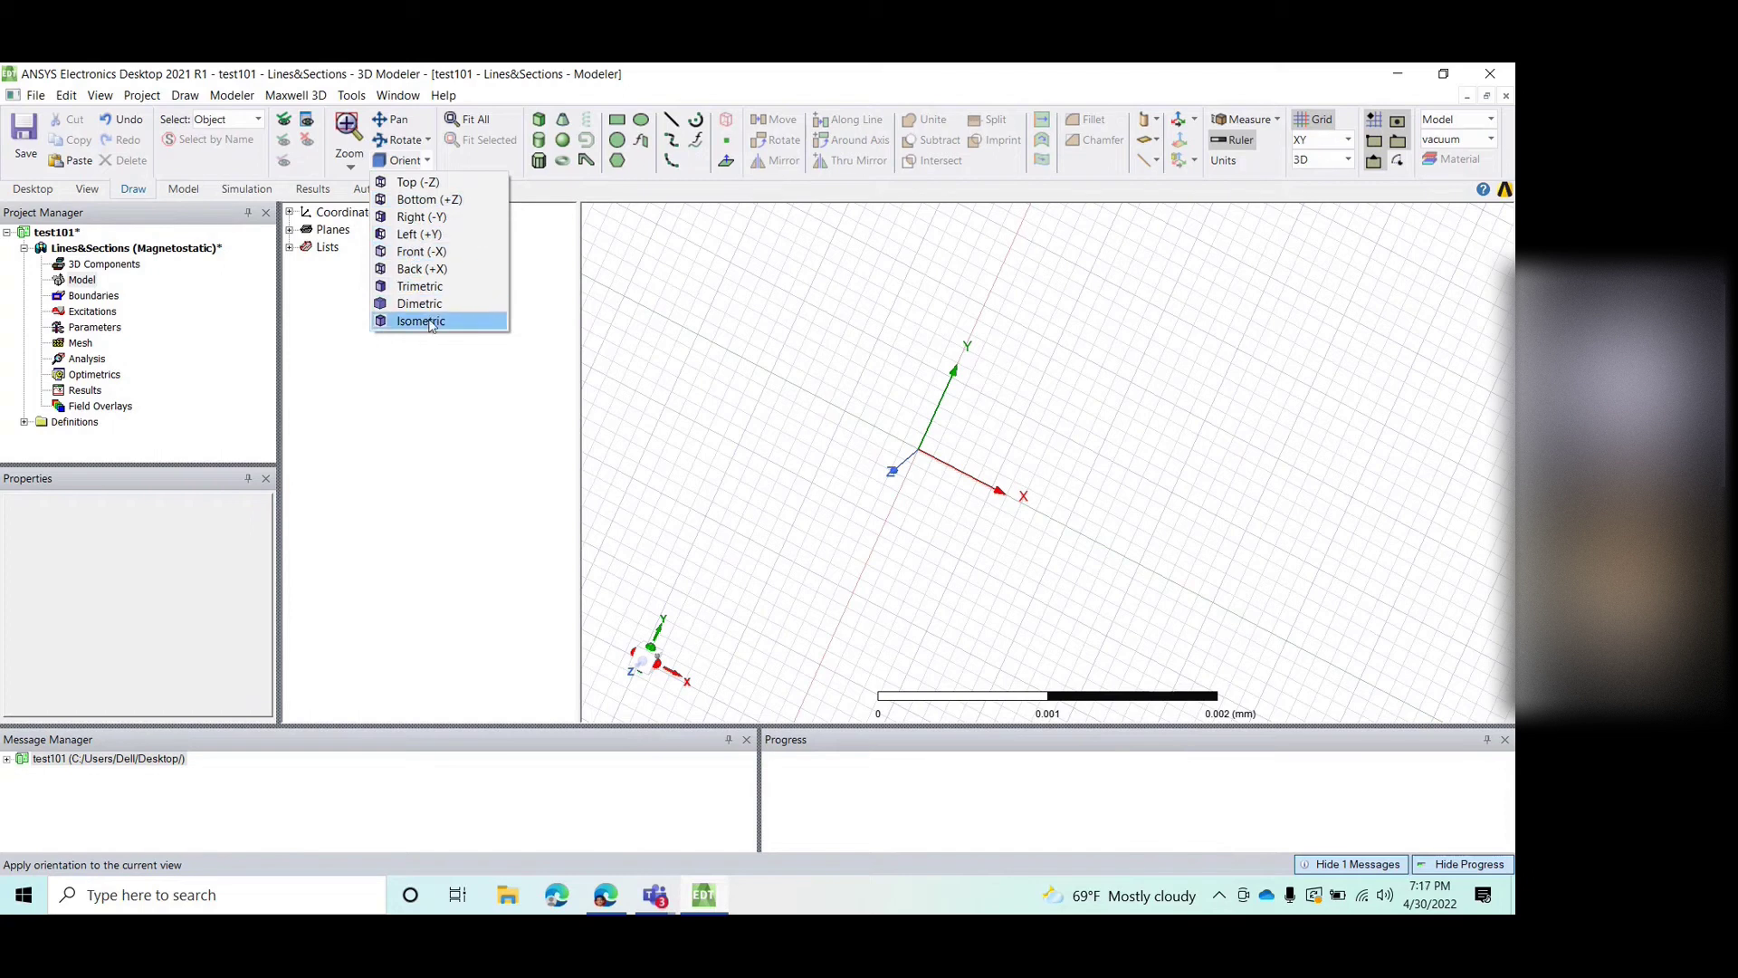
left_click(430, 322)
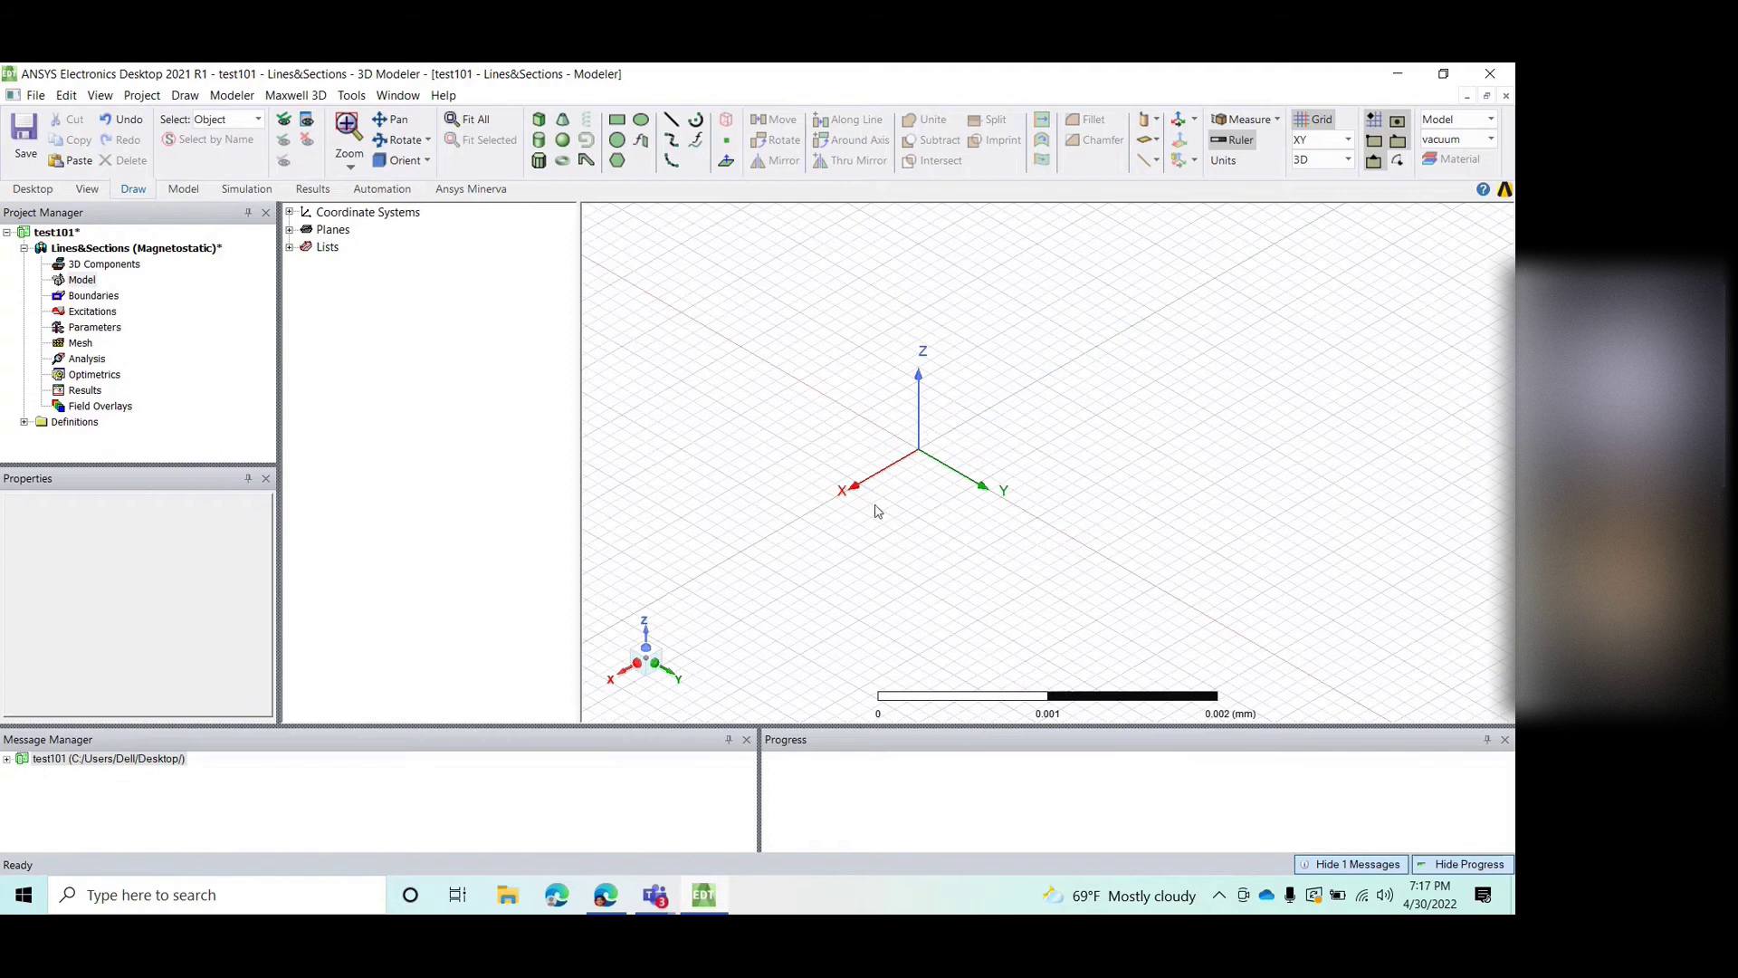
middle_click_drag(924, 493, 969, 475)
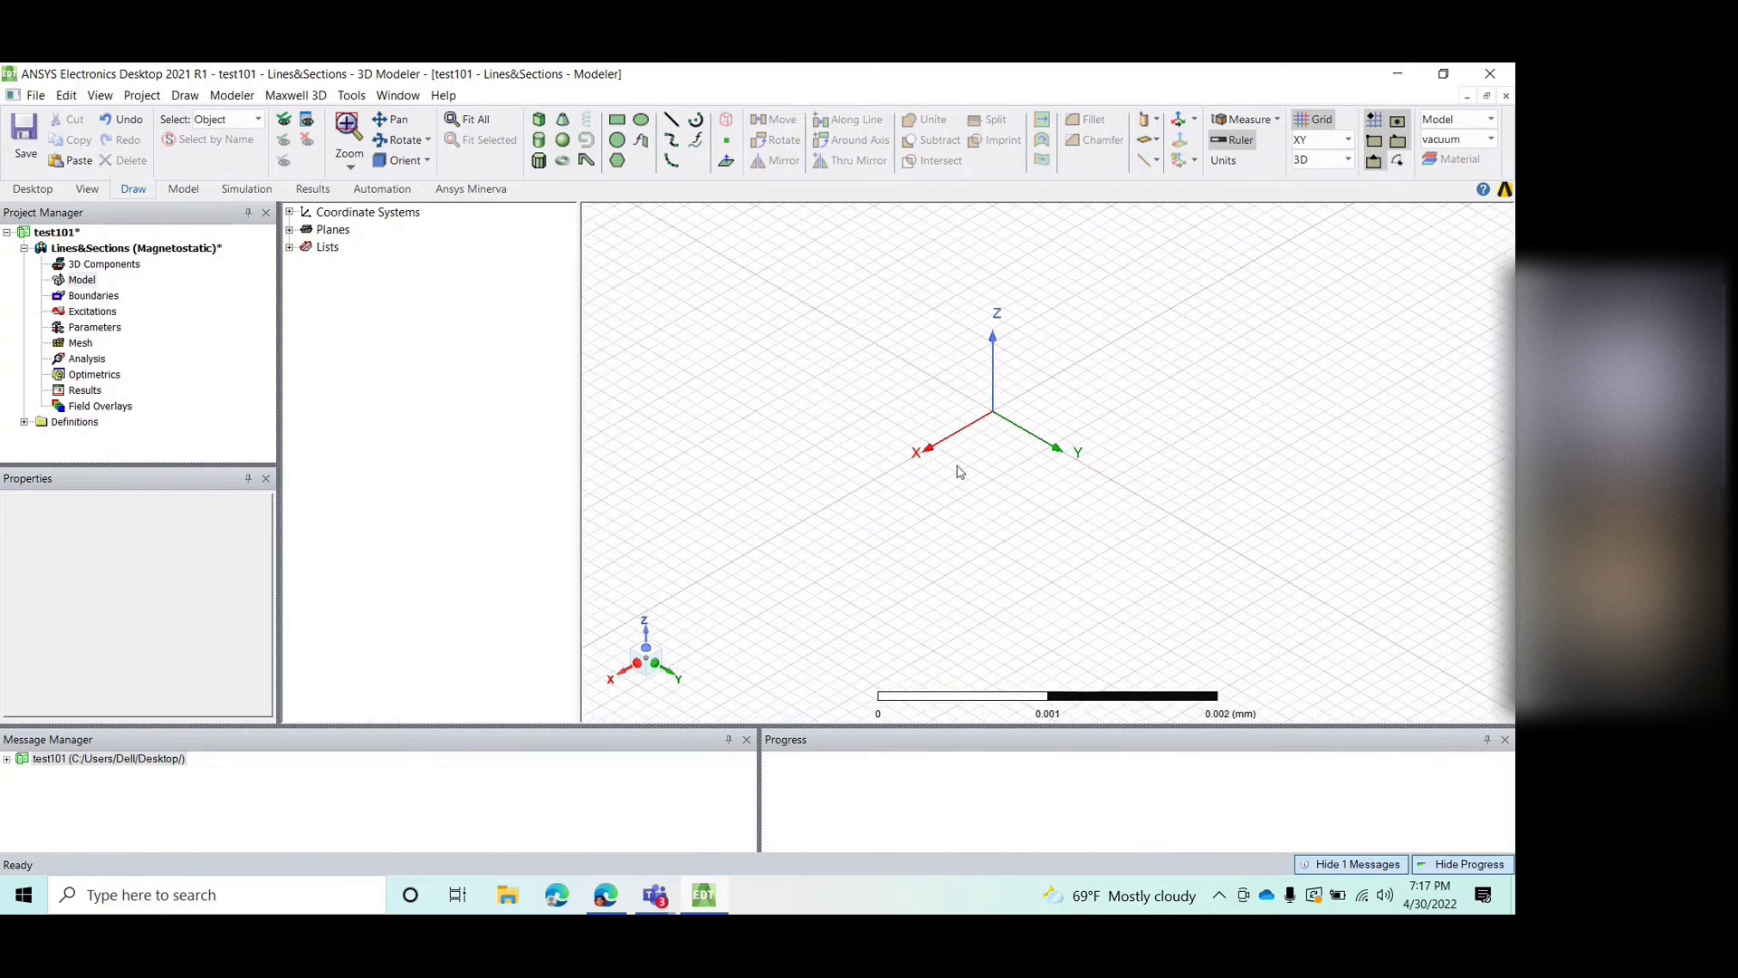
left_click(540, 125)
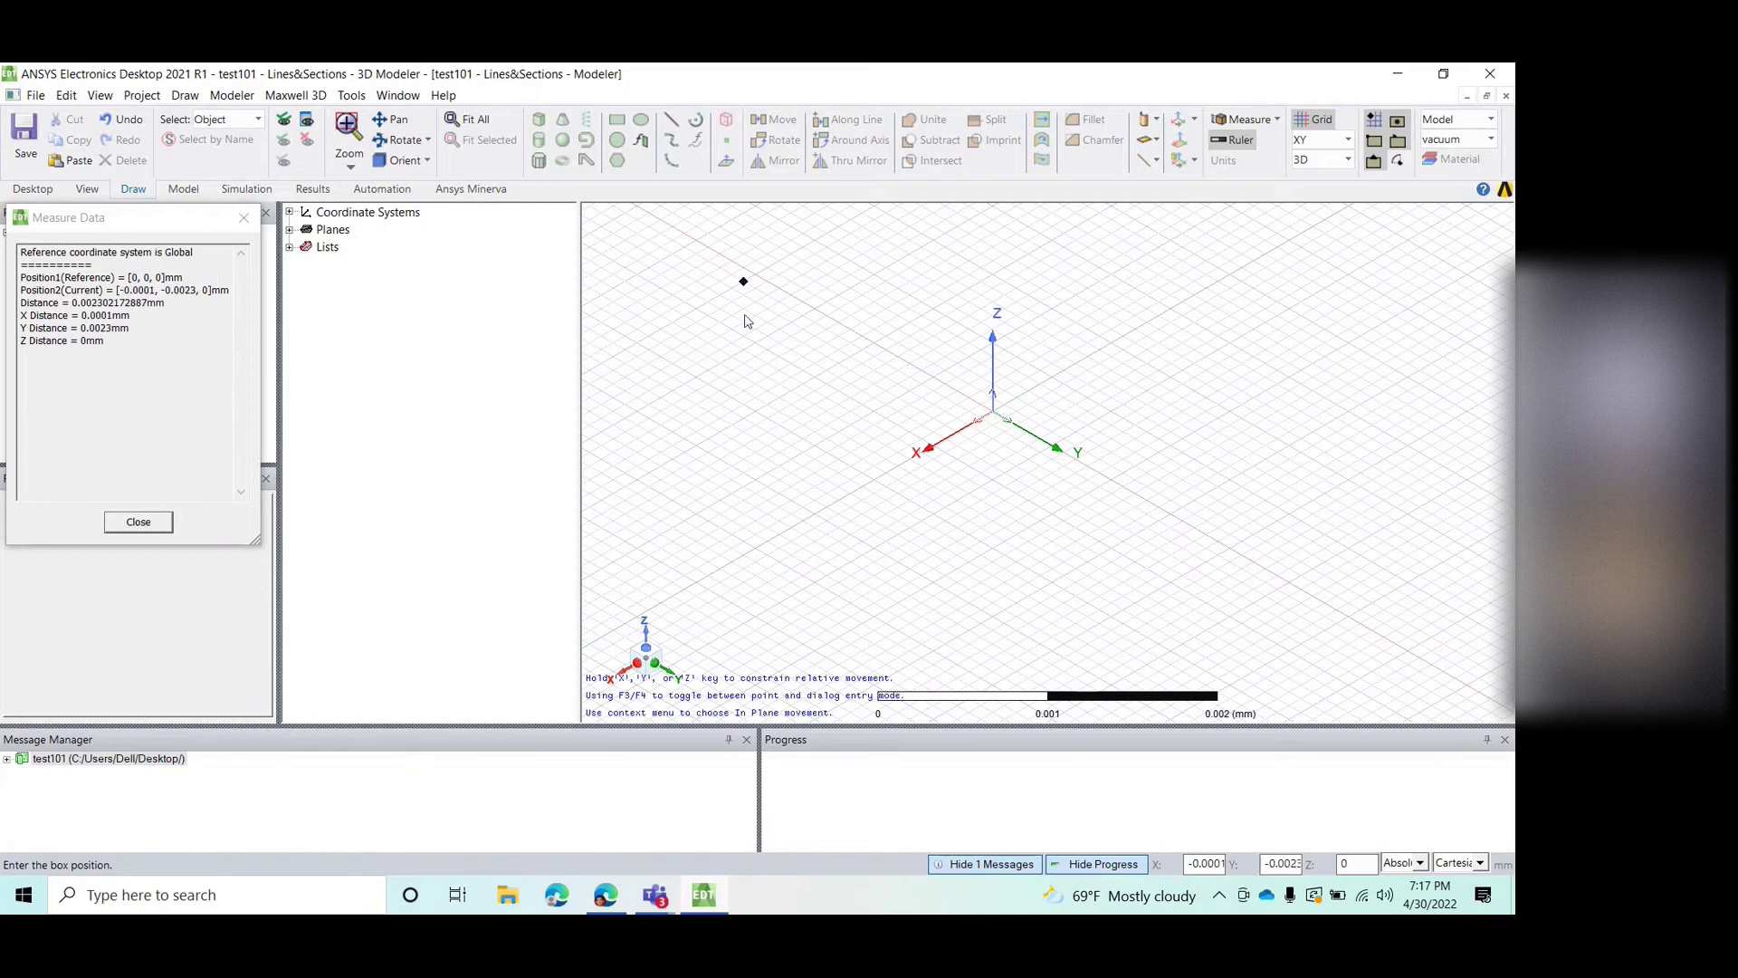
key("Escape")
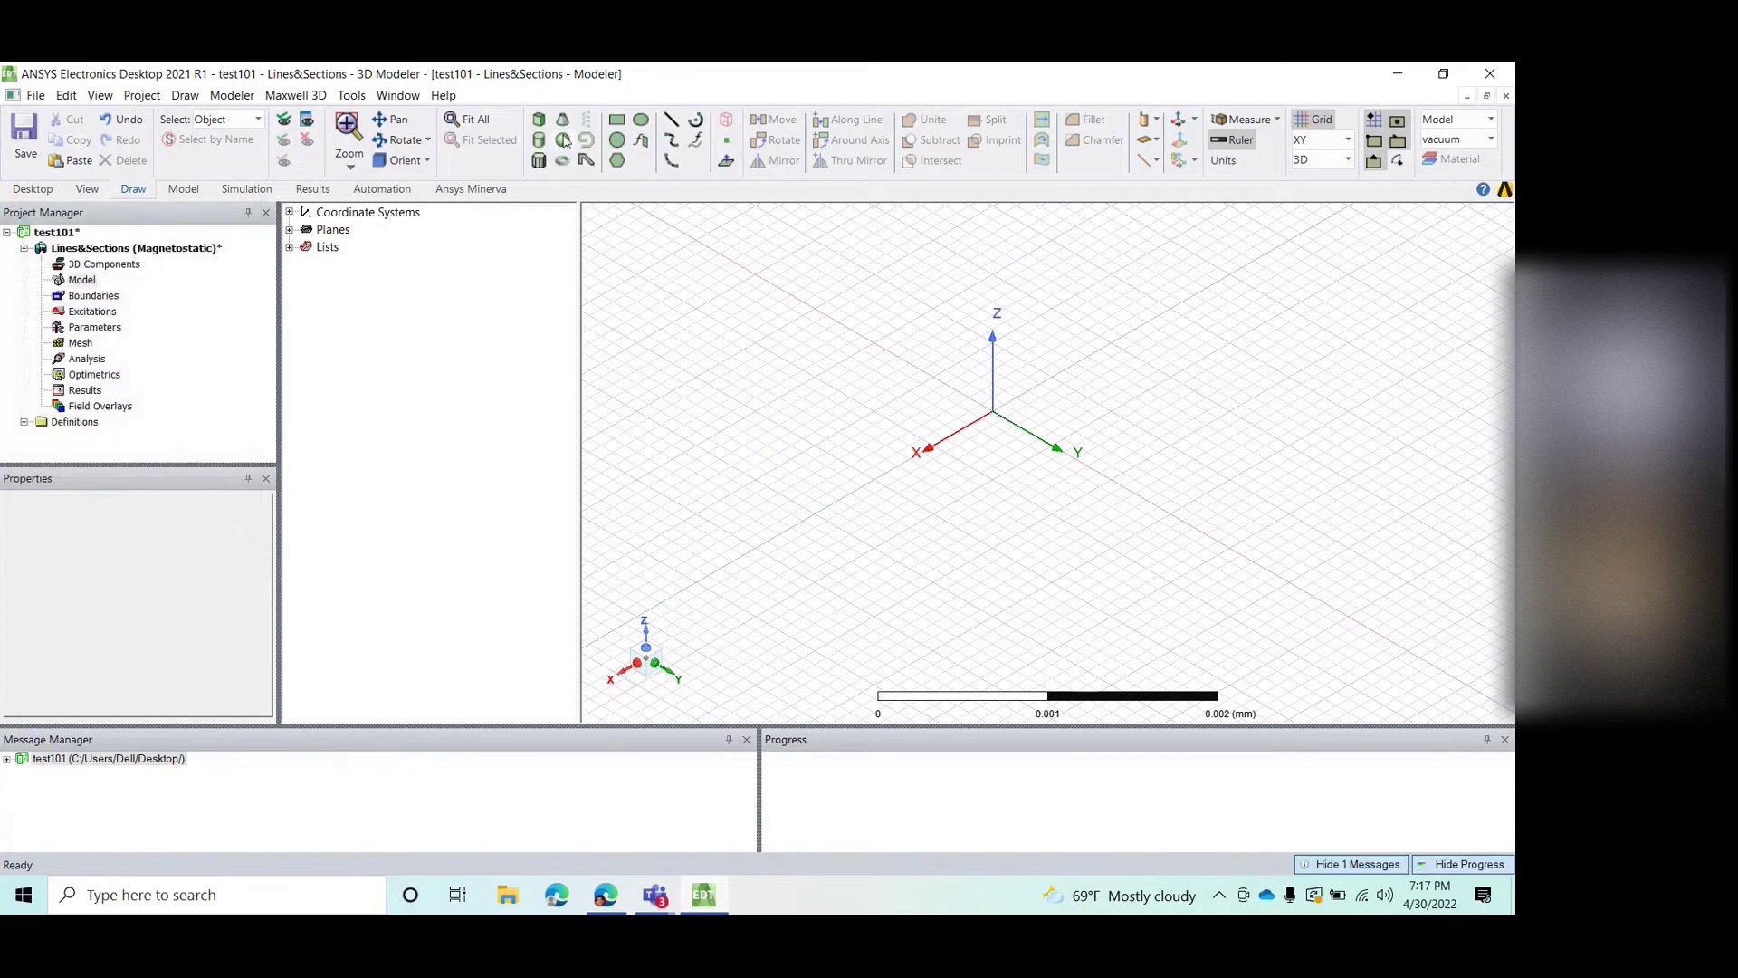
left_click(640, 121)
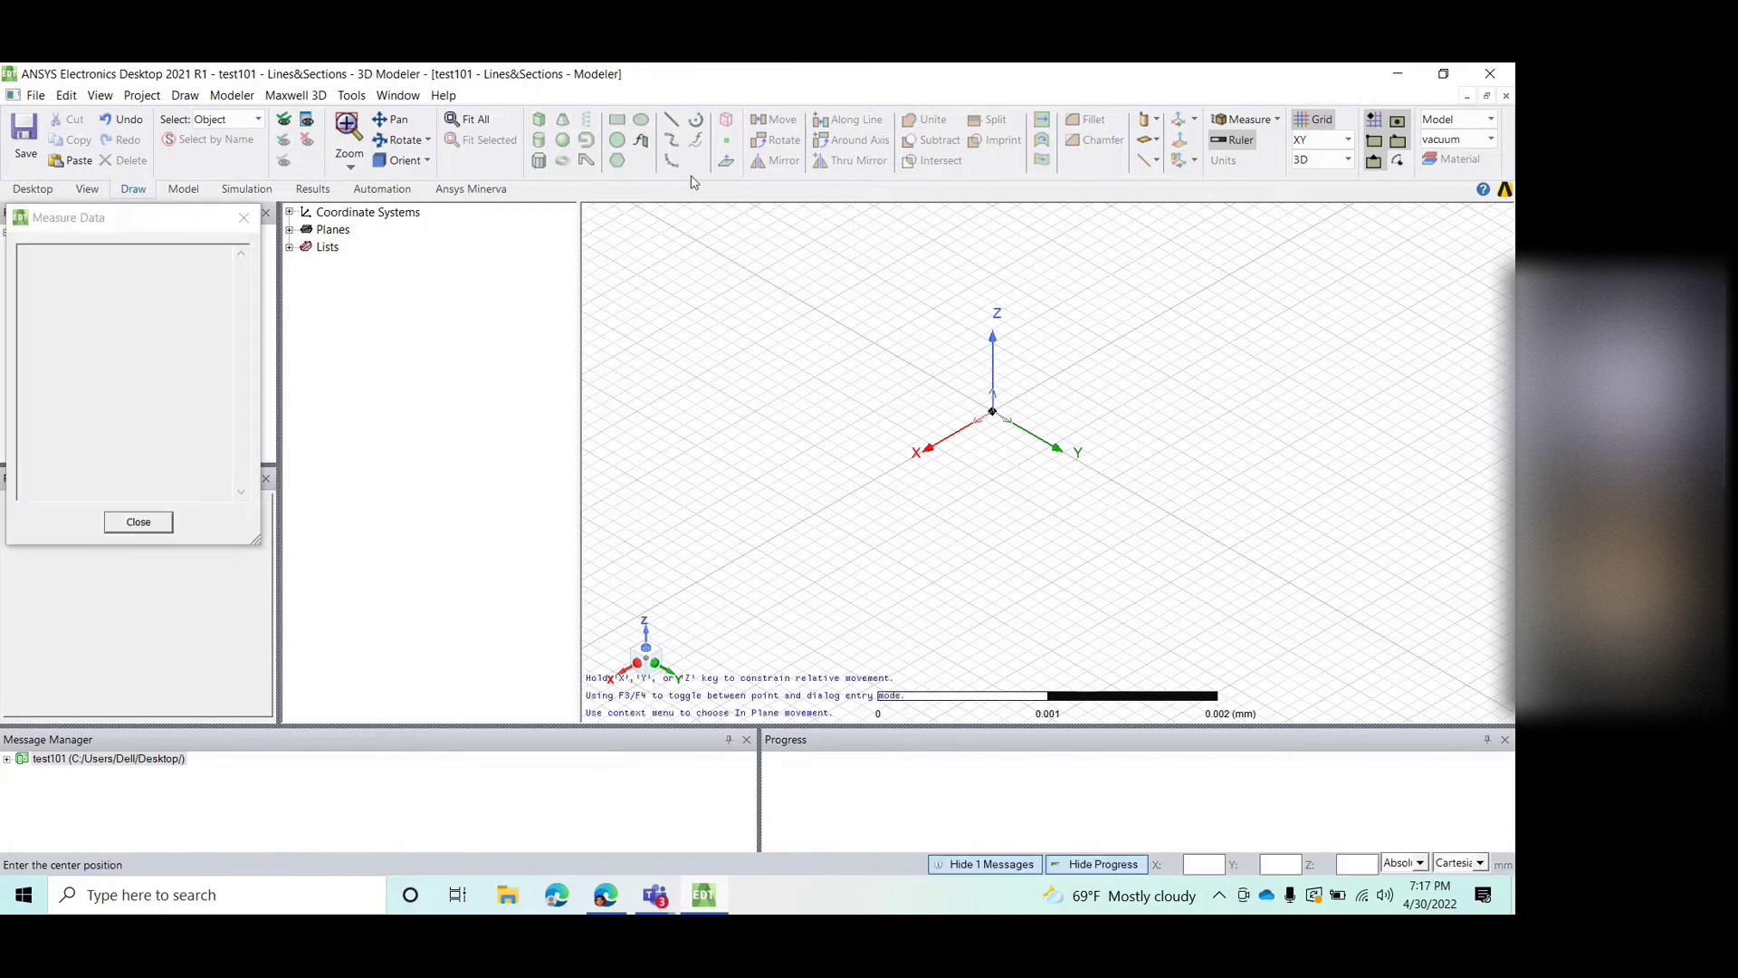
key("Escape")
left_click(574, 143)
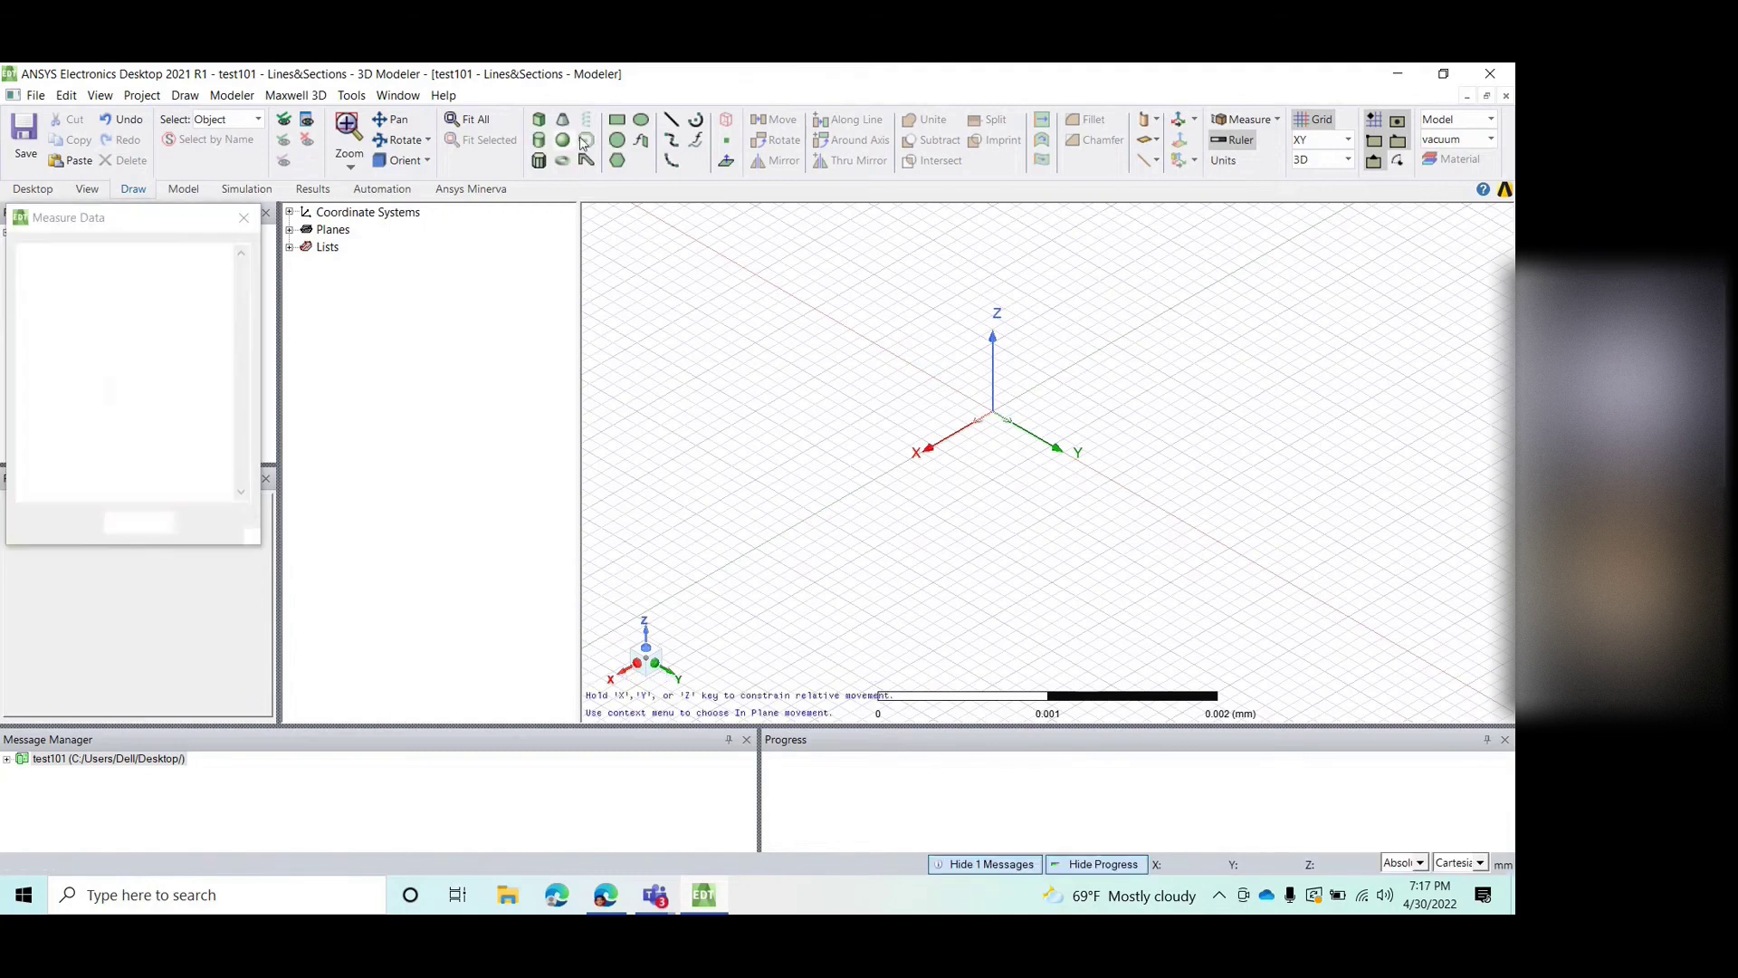
left_click(994, 413)
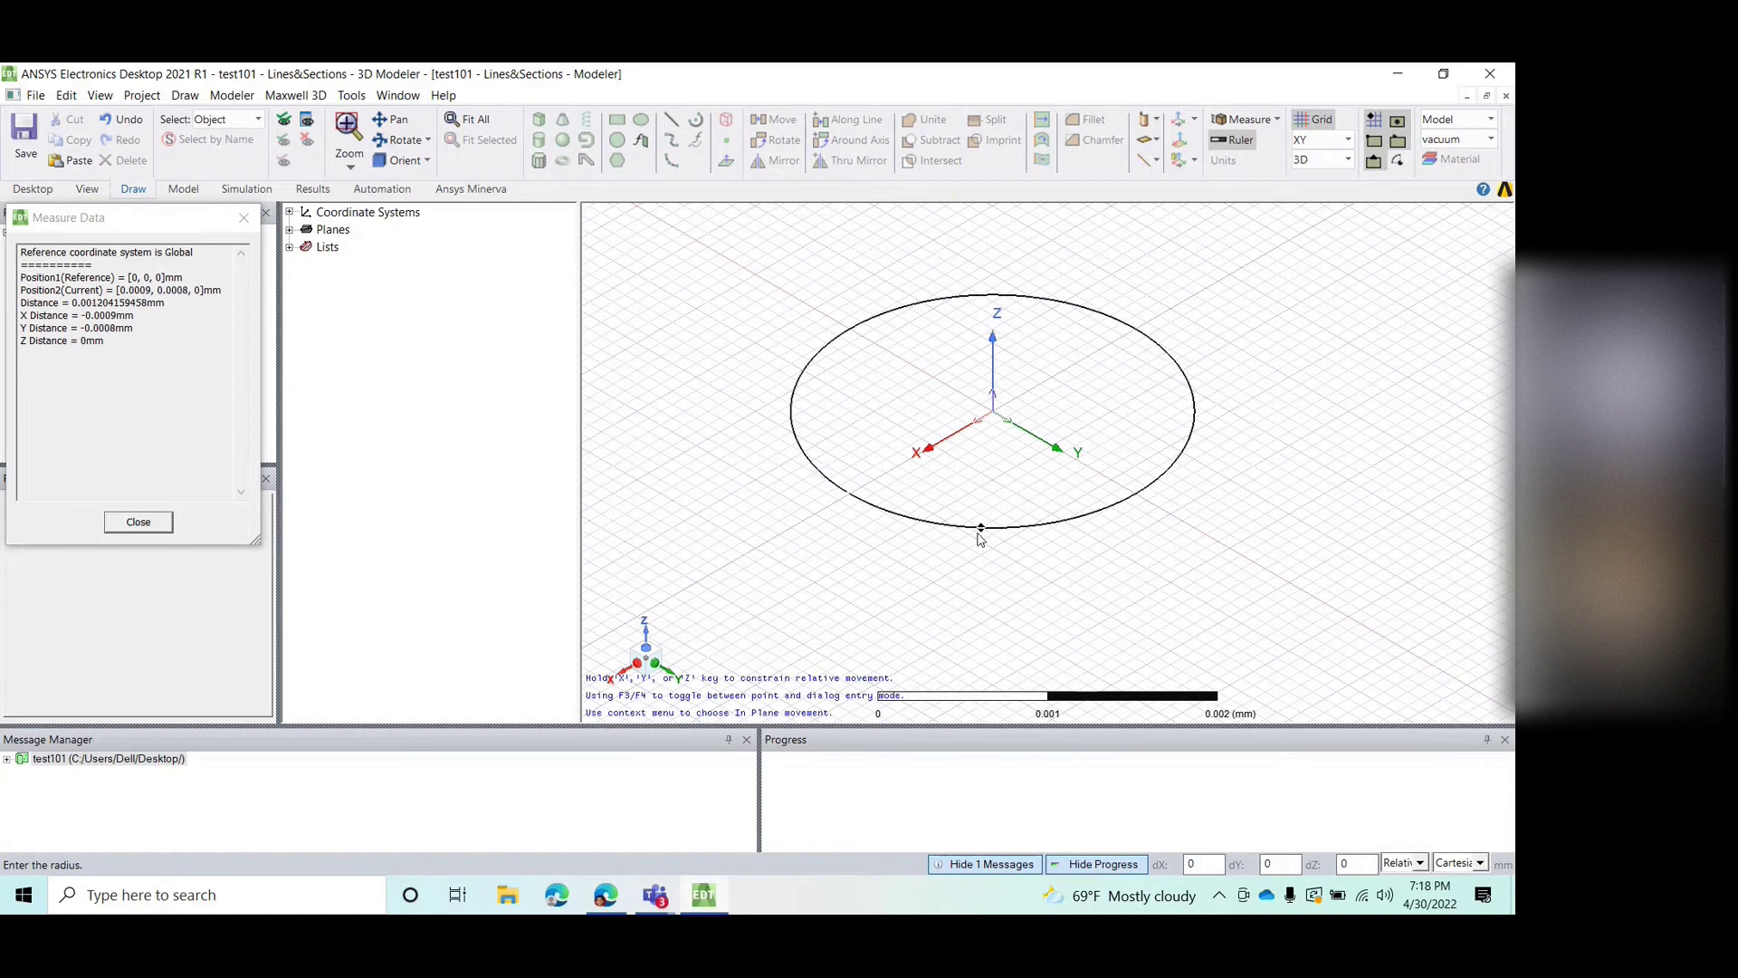
key("Escape")
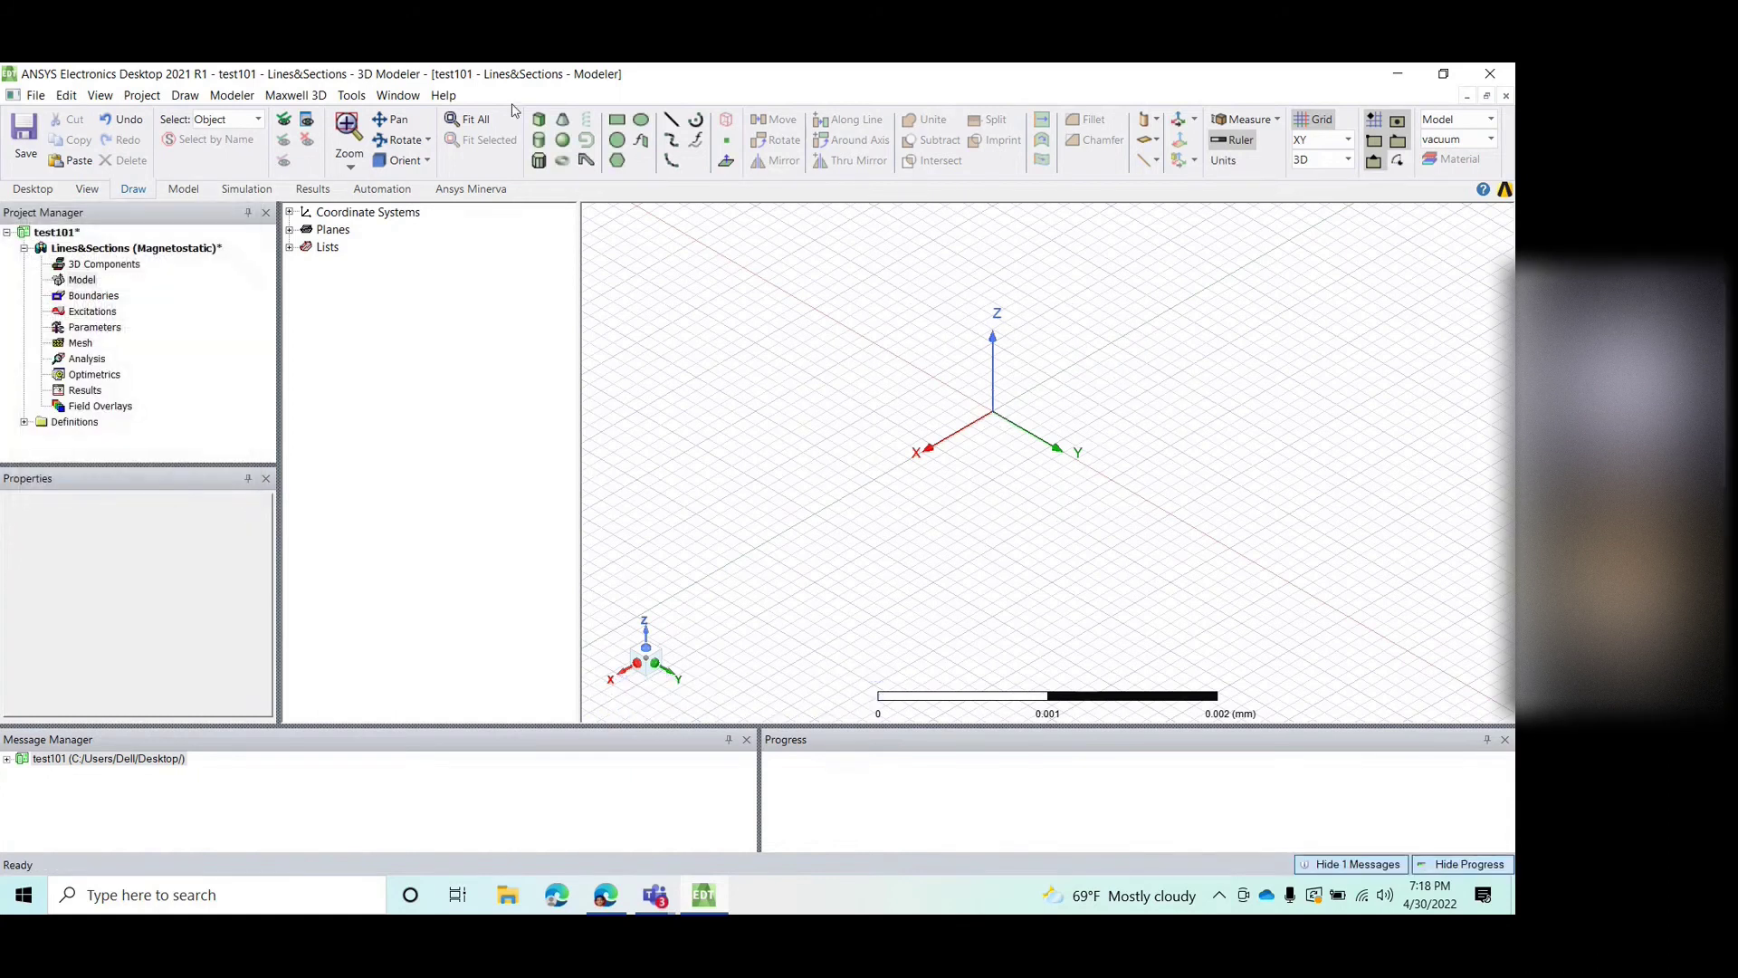
Step: Draw a sphere centred at the coordinate origin with a radius of 2 mm
left_click(563, 139)
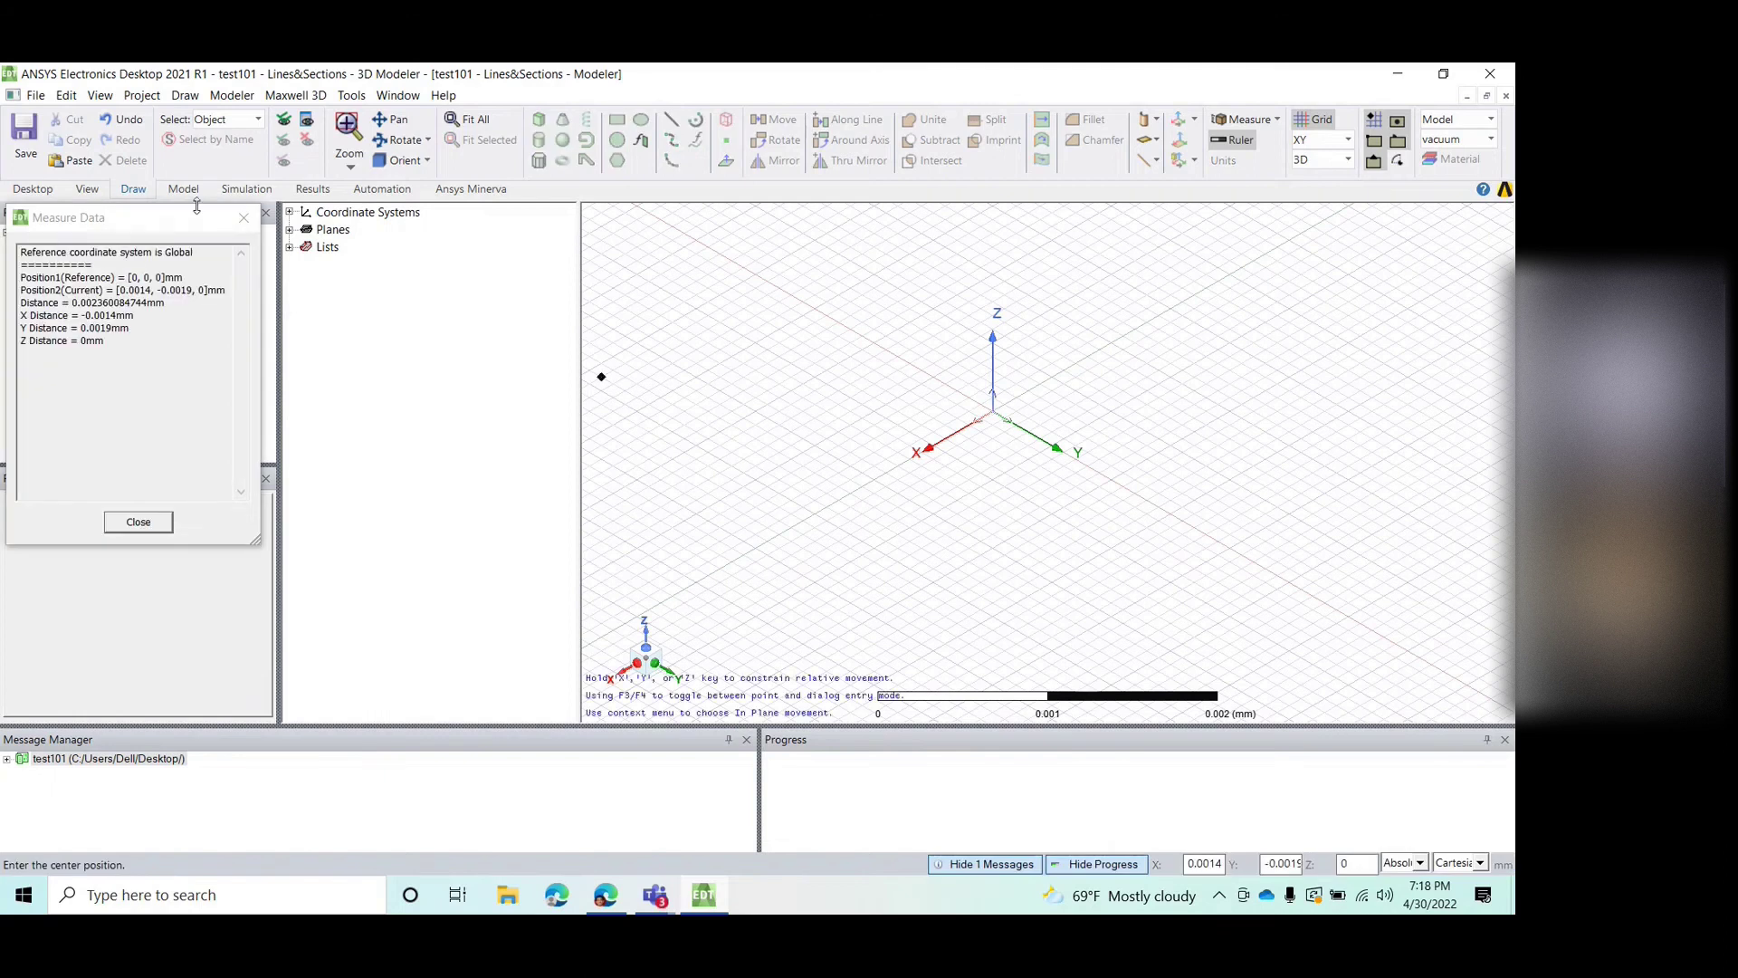
mouse_move(173, 232)
left_mouse_down()
mouse_move(391, 285)
mouse_move(513, 253)
left_mouse_up()
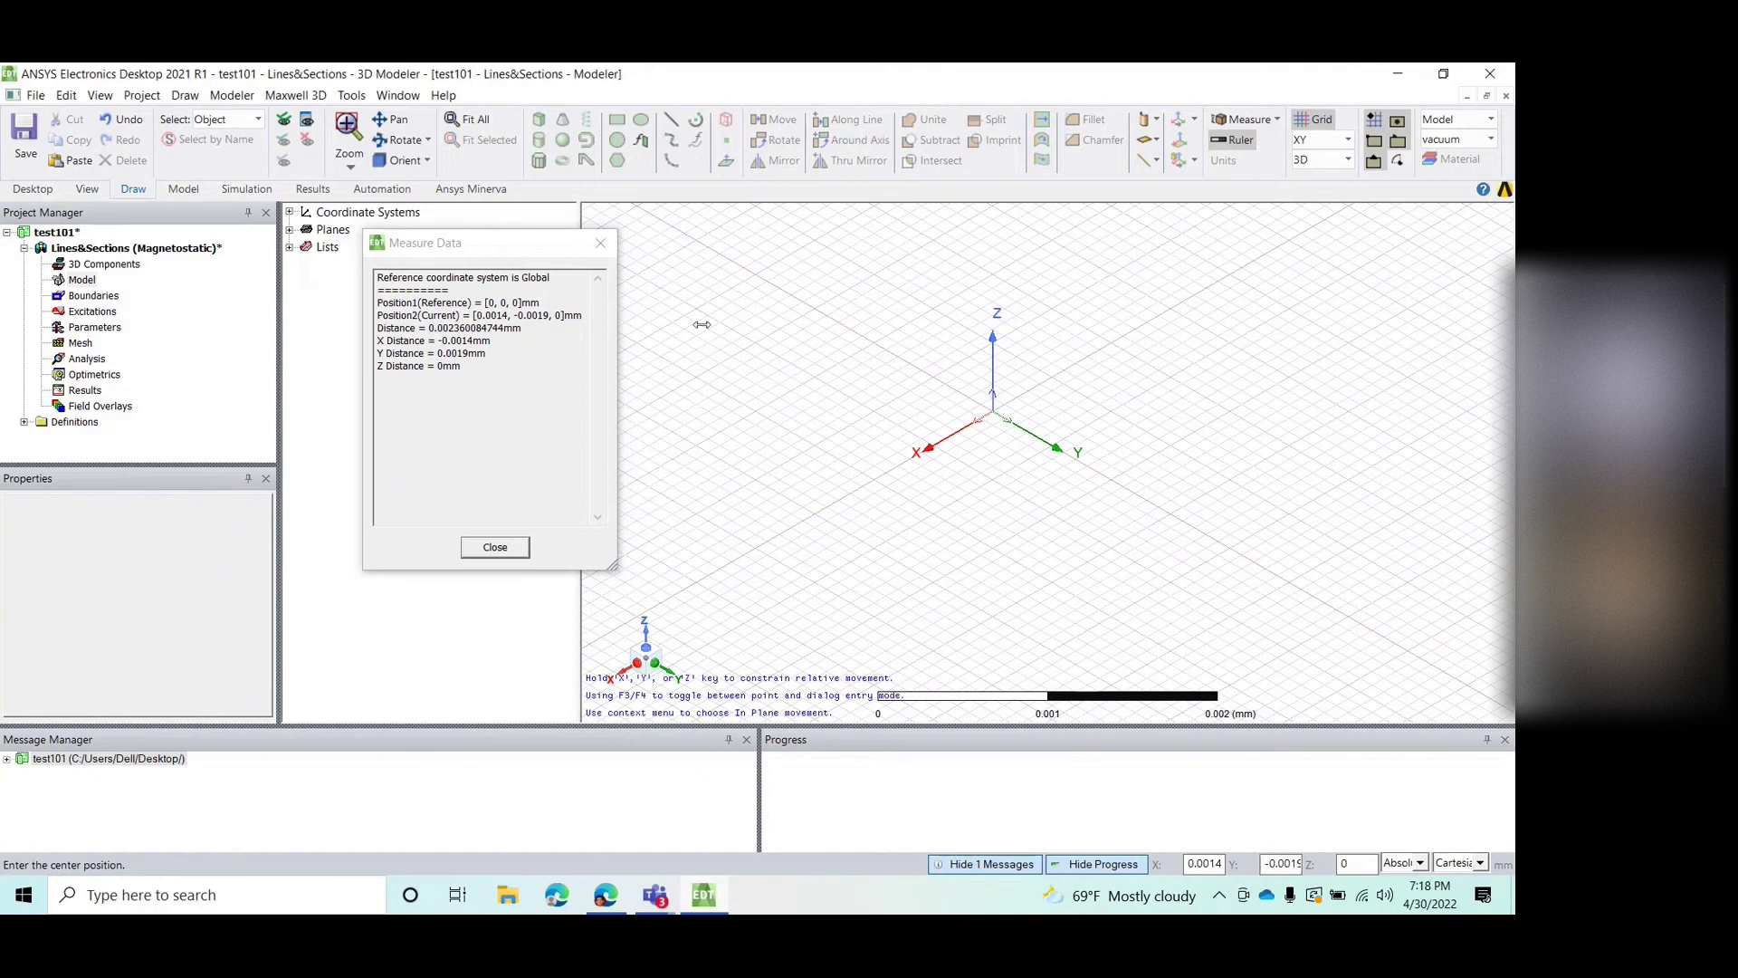
left_click(993, 414)
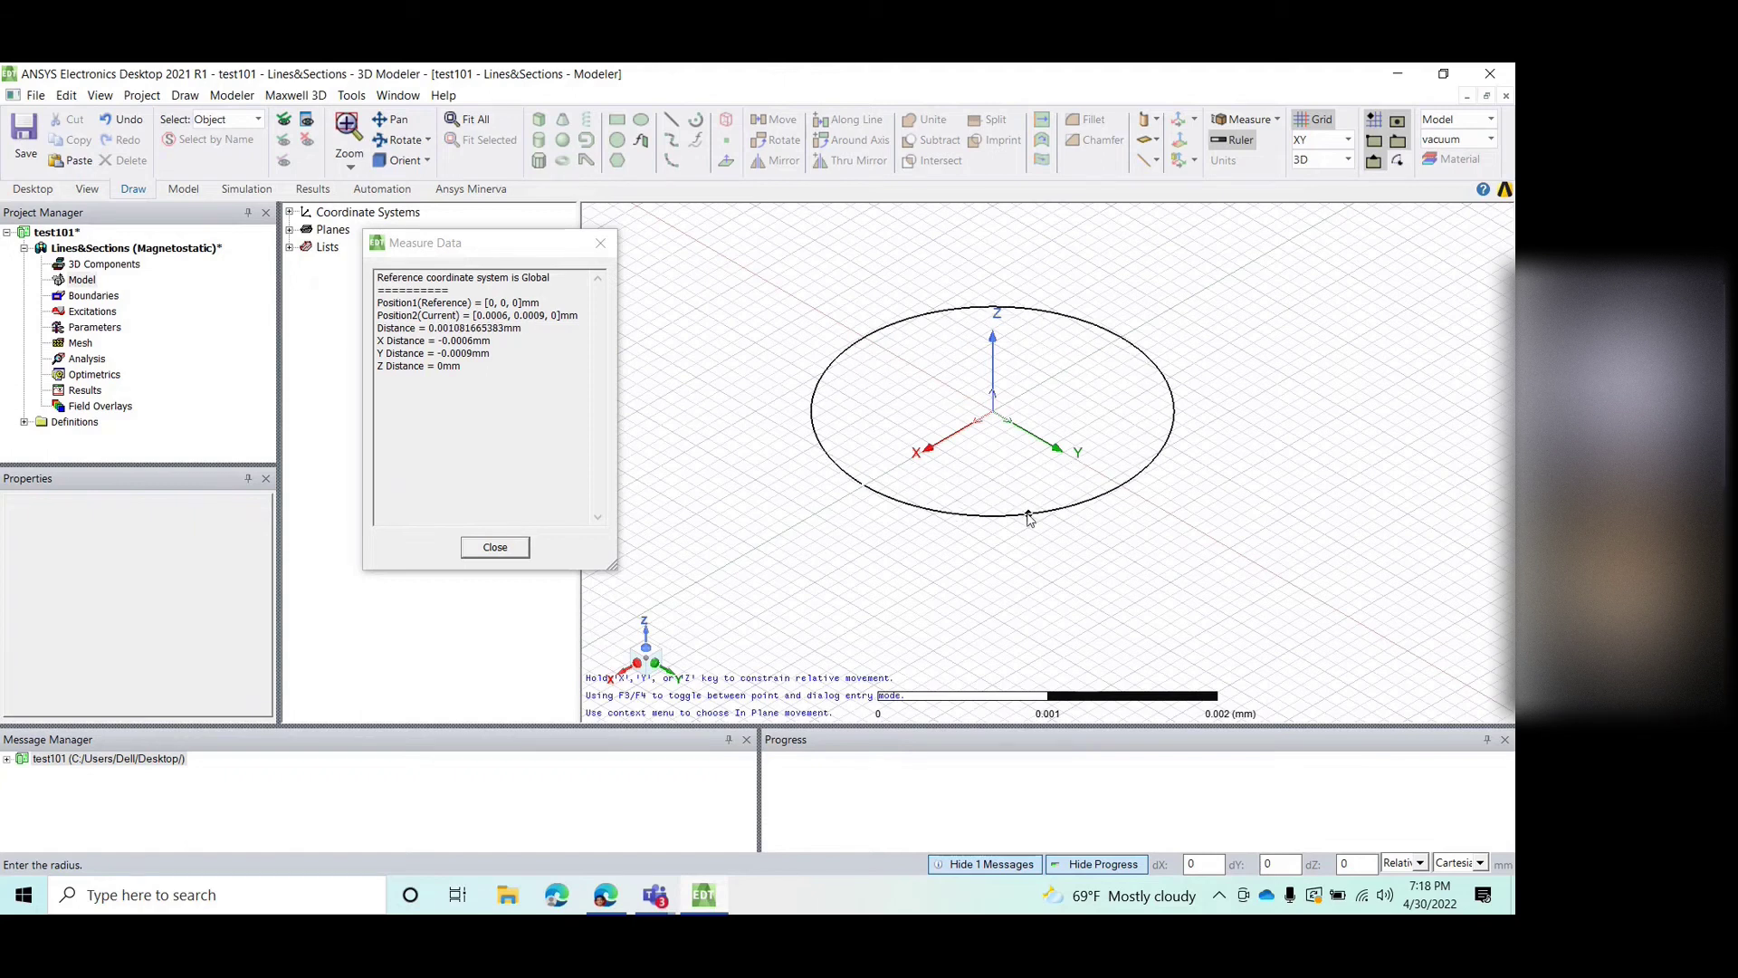
scroll(1029, 518, "down", 2)
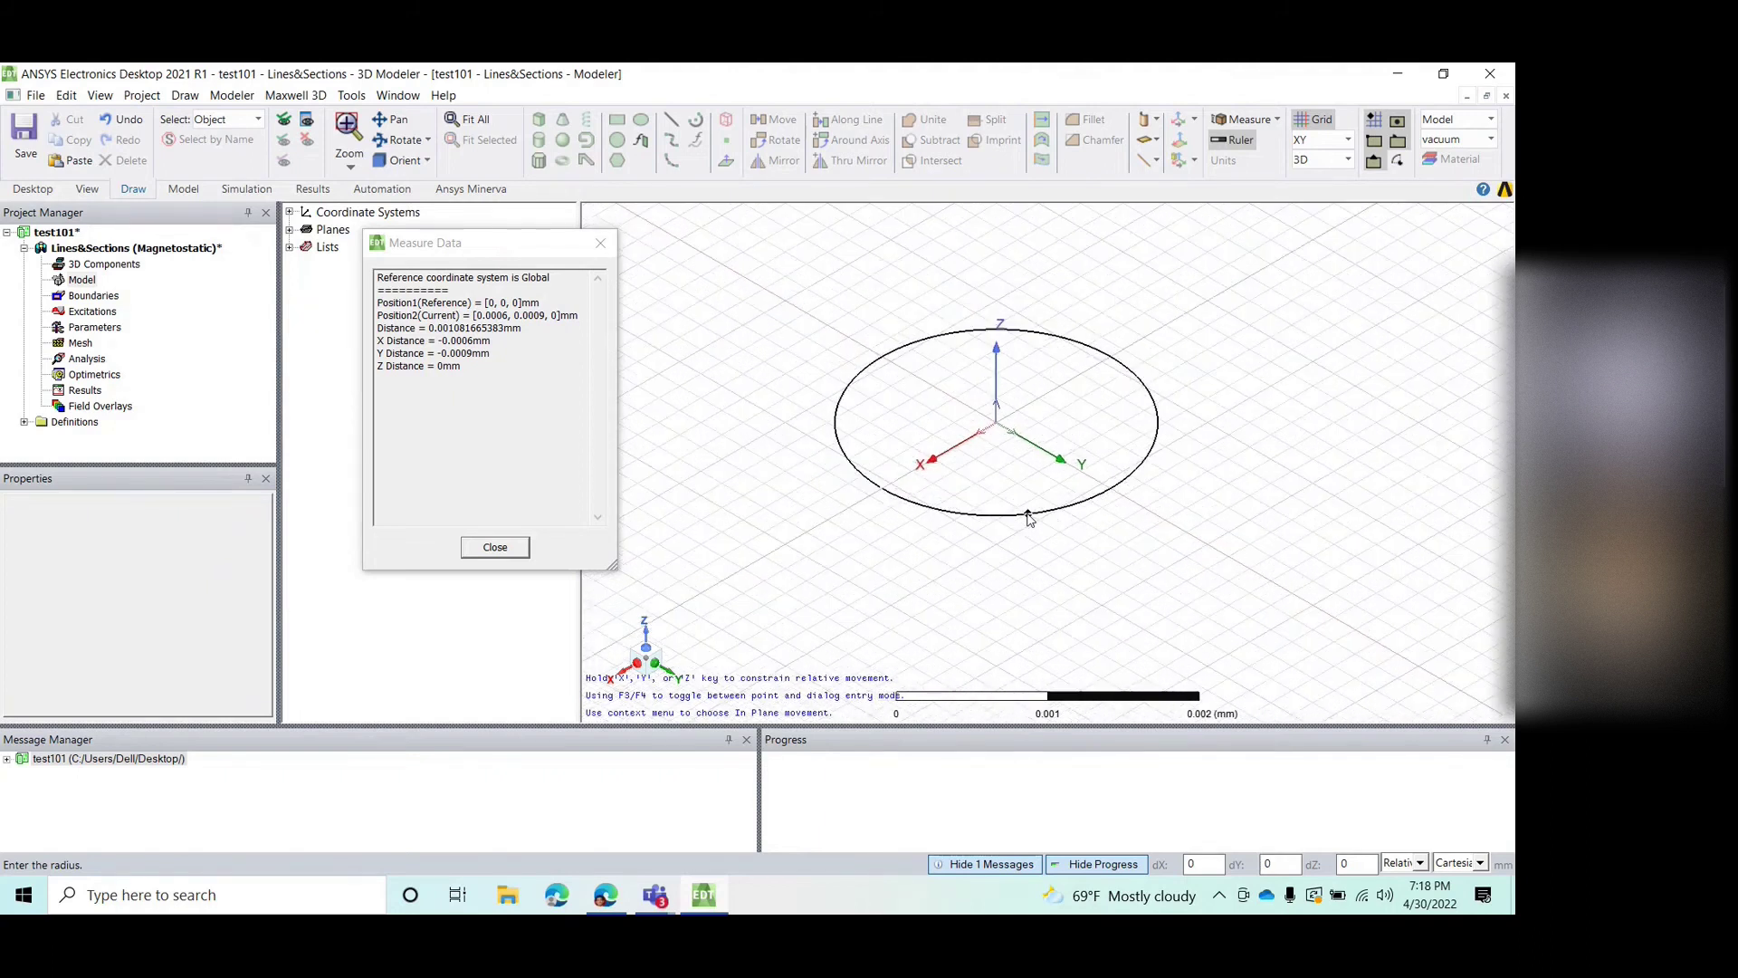
scroll(1028, 518, "down", 1)
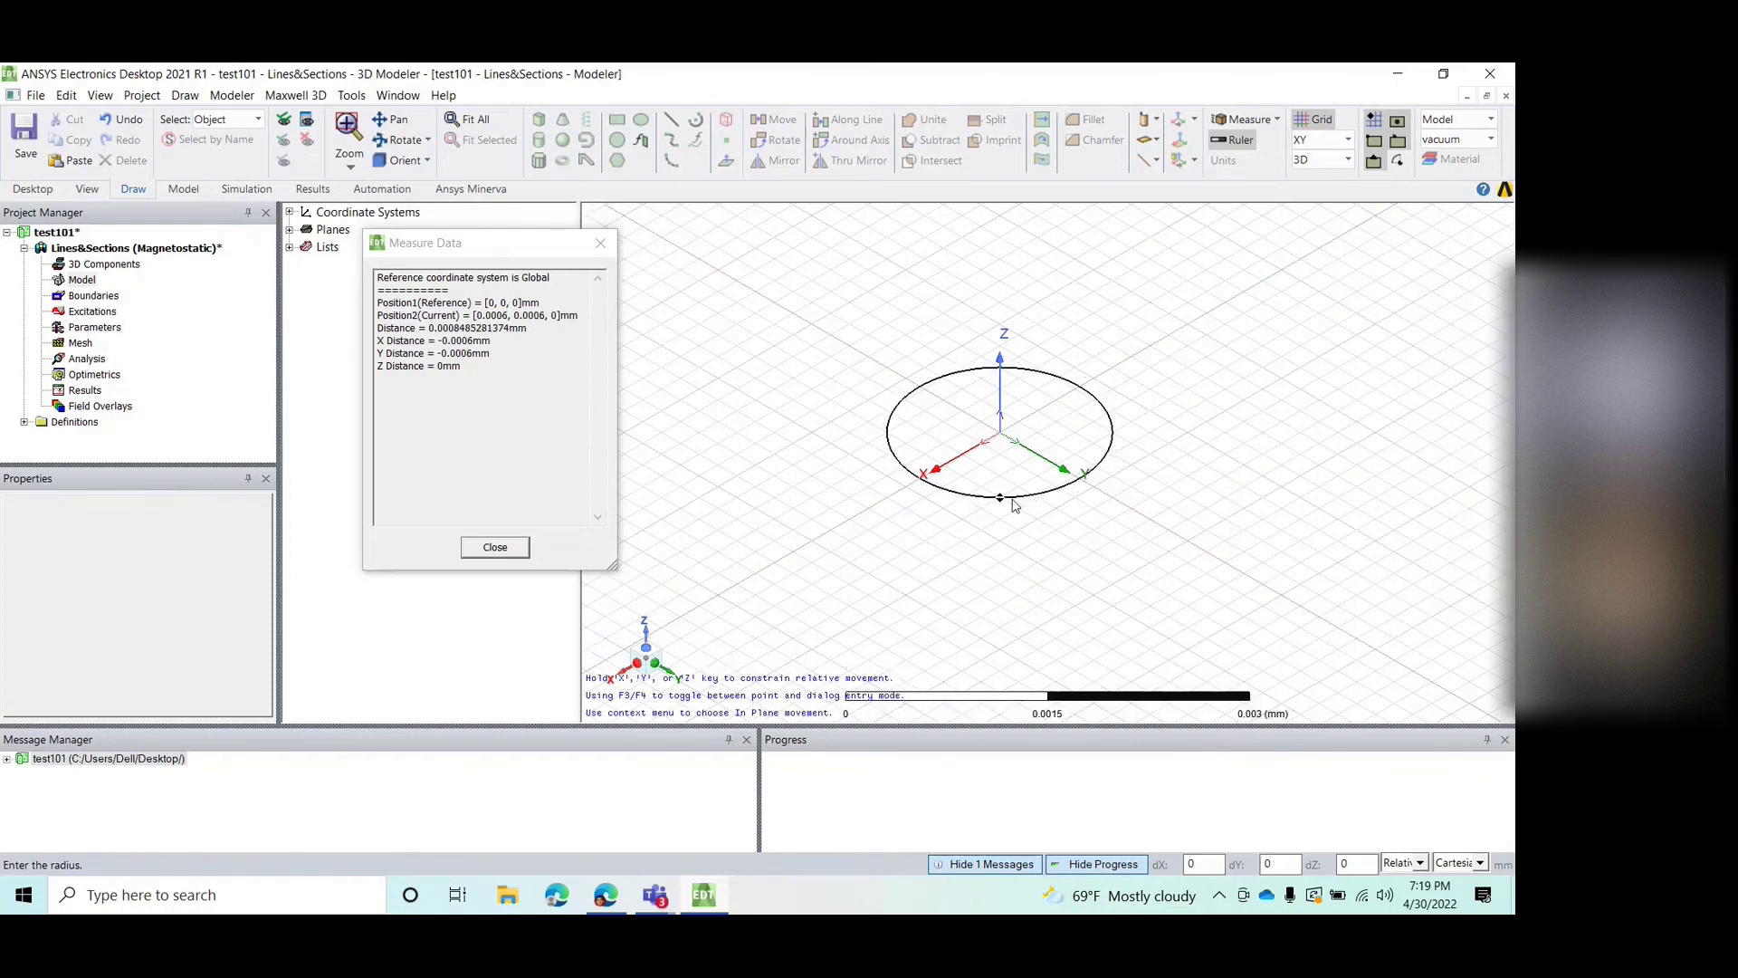
scroll(1019, 503, "down", 3)
scroll(1019, 502, "down", 4)
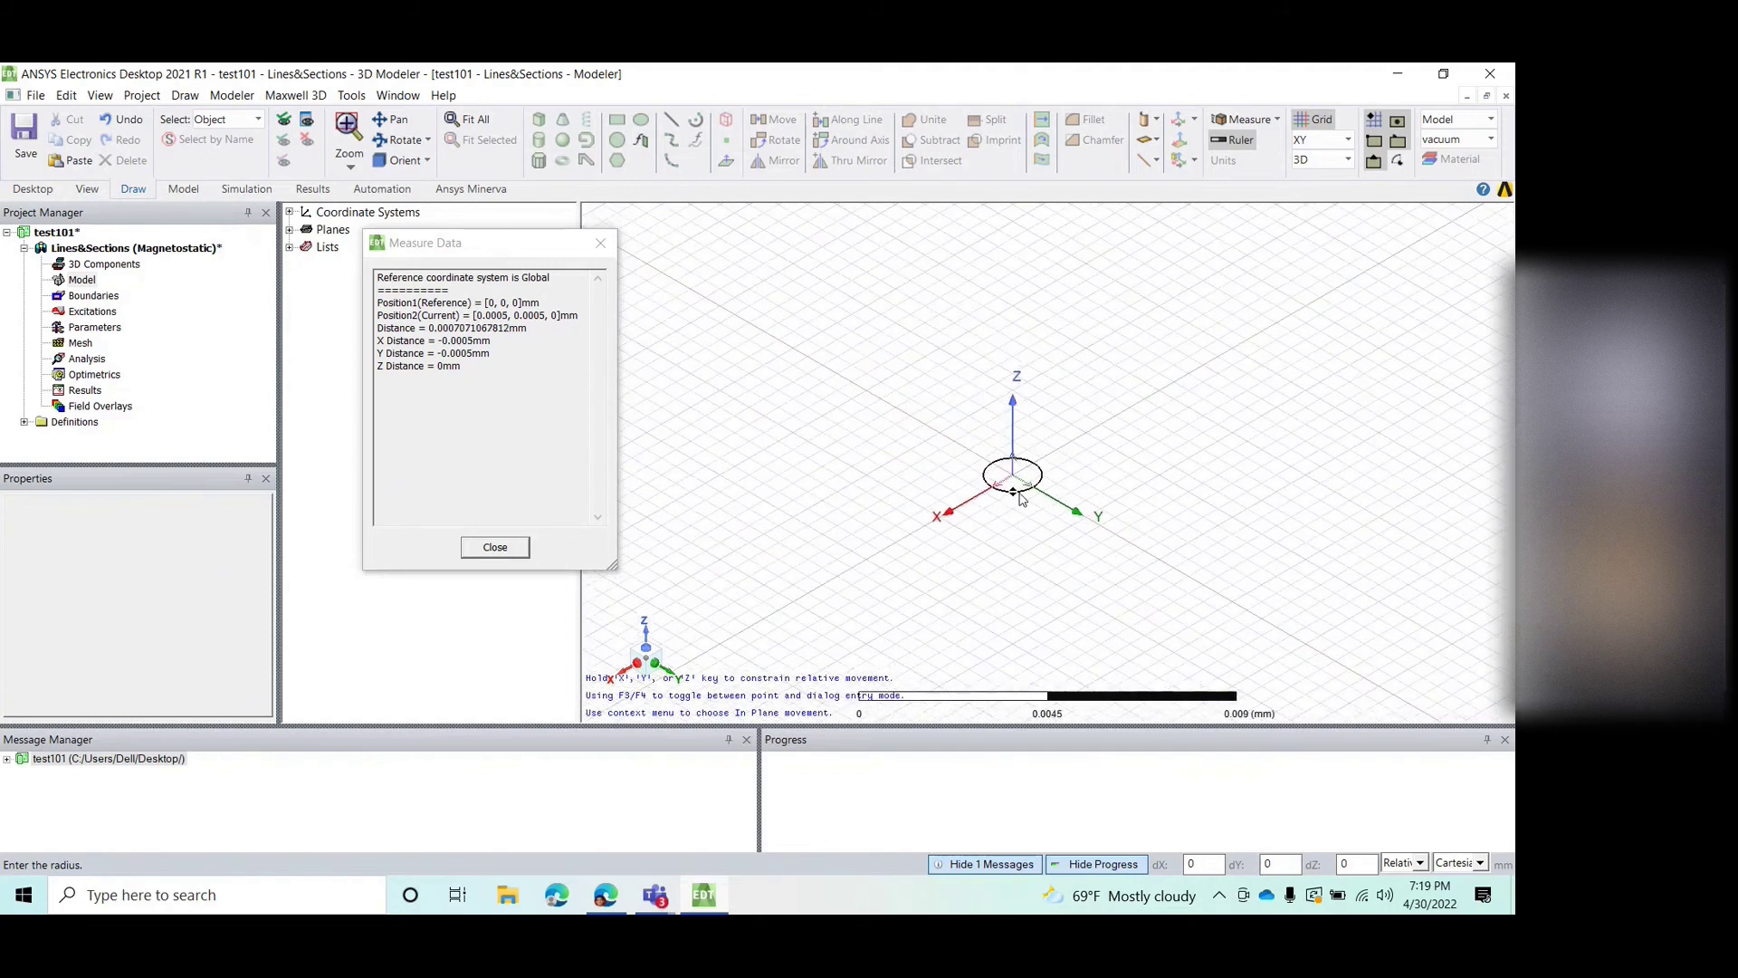
scroll(1019, 501, "down", 4)
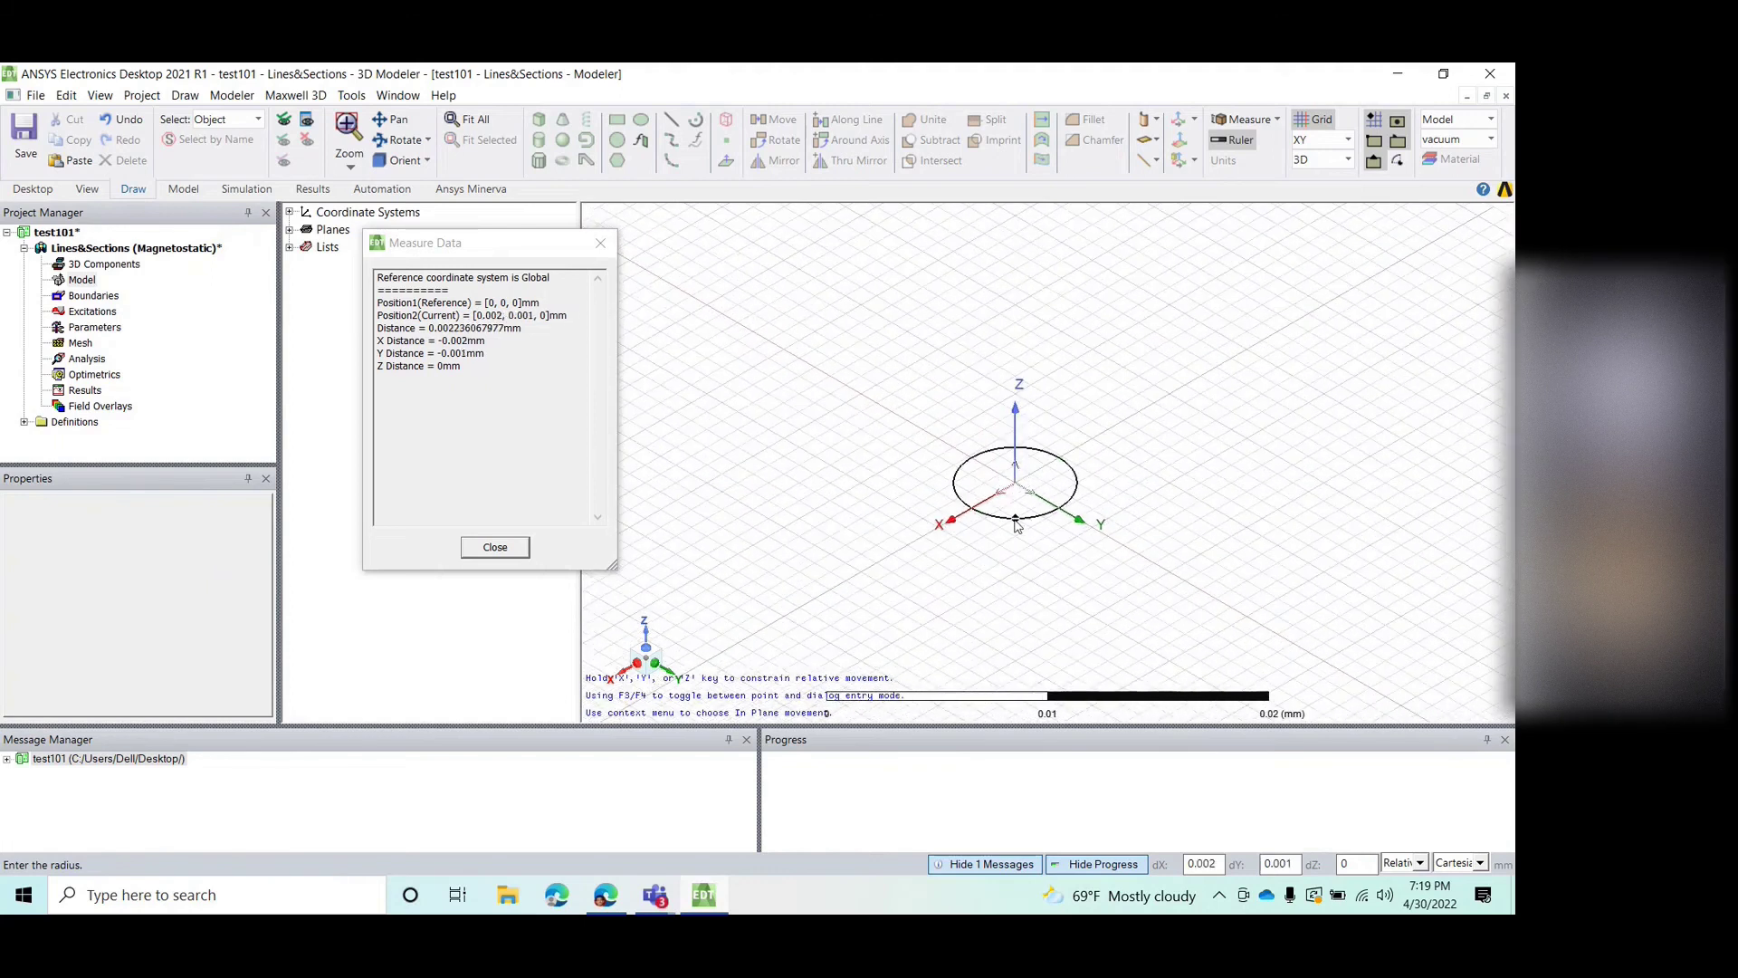
scroll(1018, 540, "down", 2)
scroll(1018, 540, "down", 4)
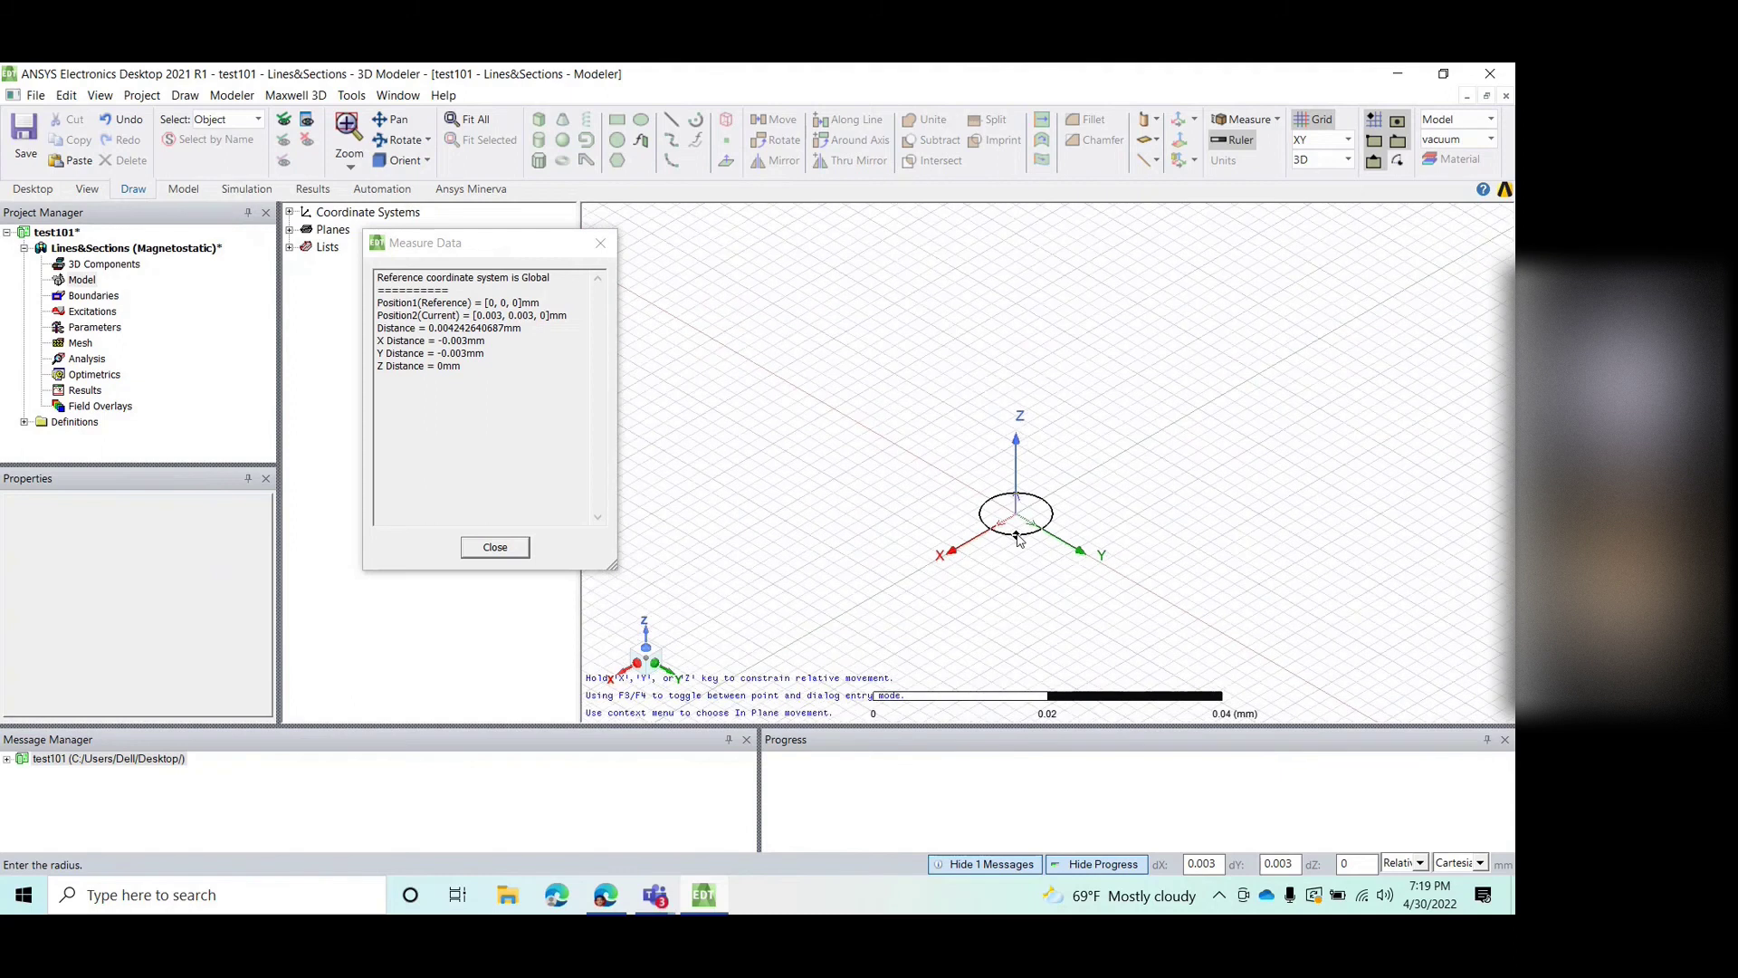
scroll(1017, 540, "down", 3)
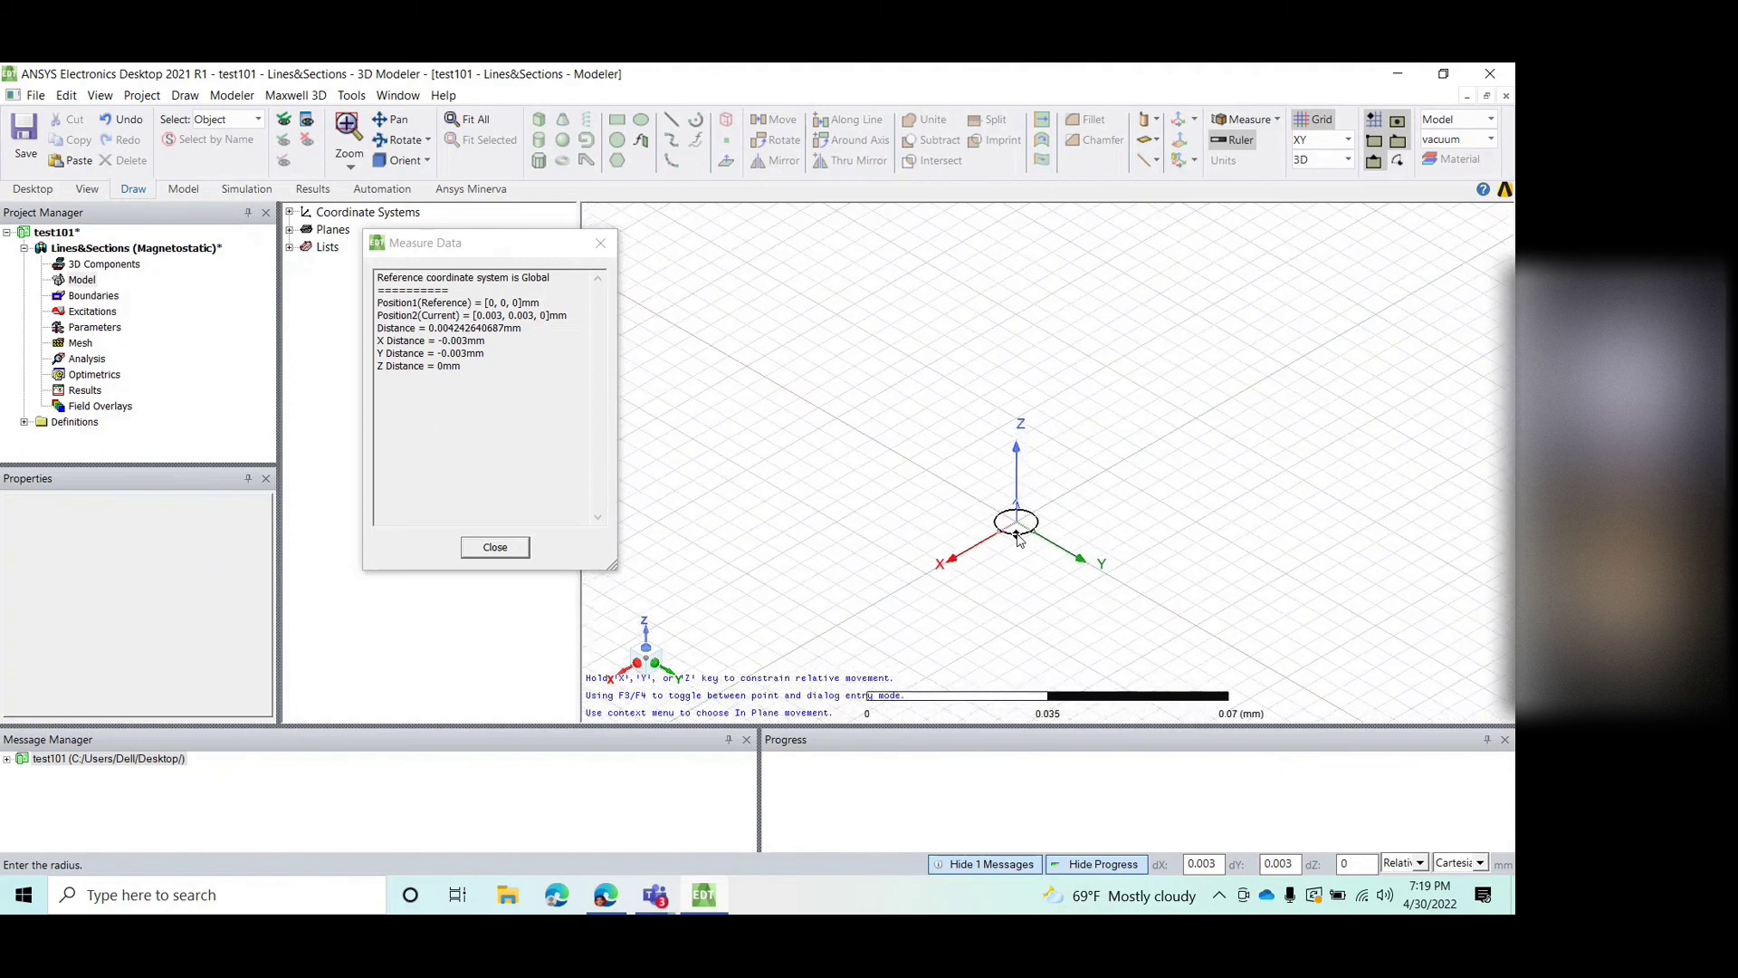
scroll(1018, 541, "down", 1)
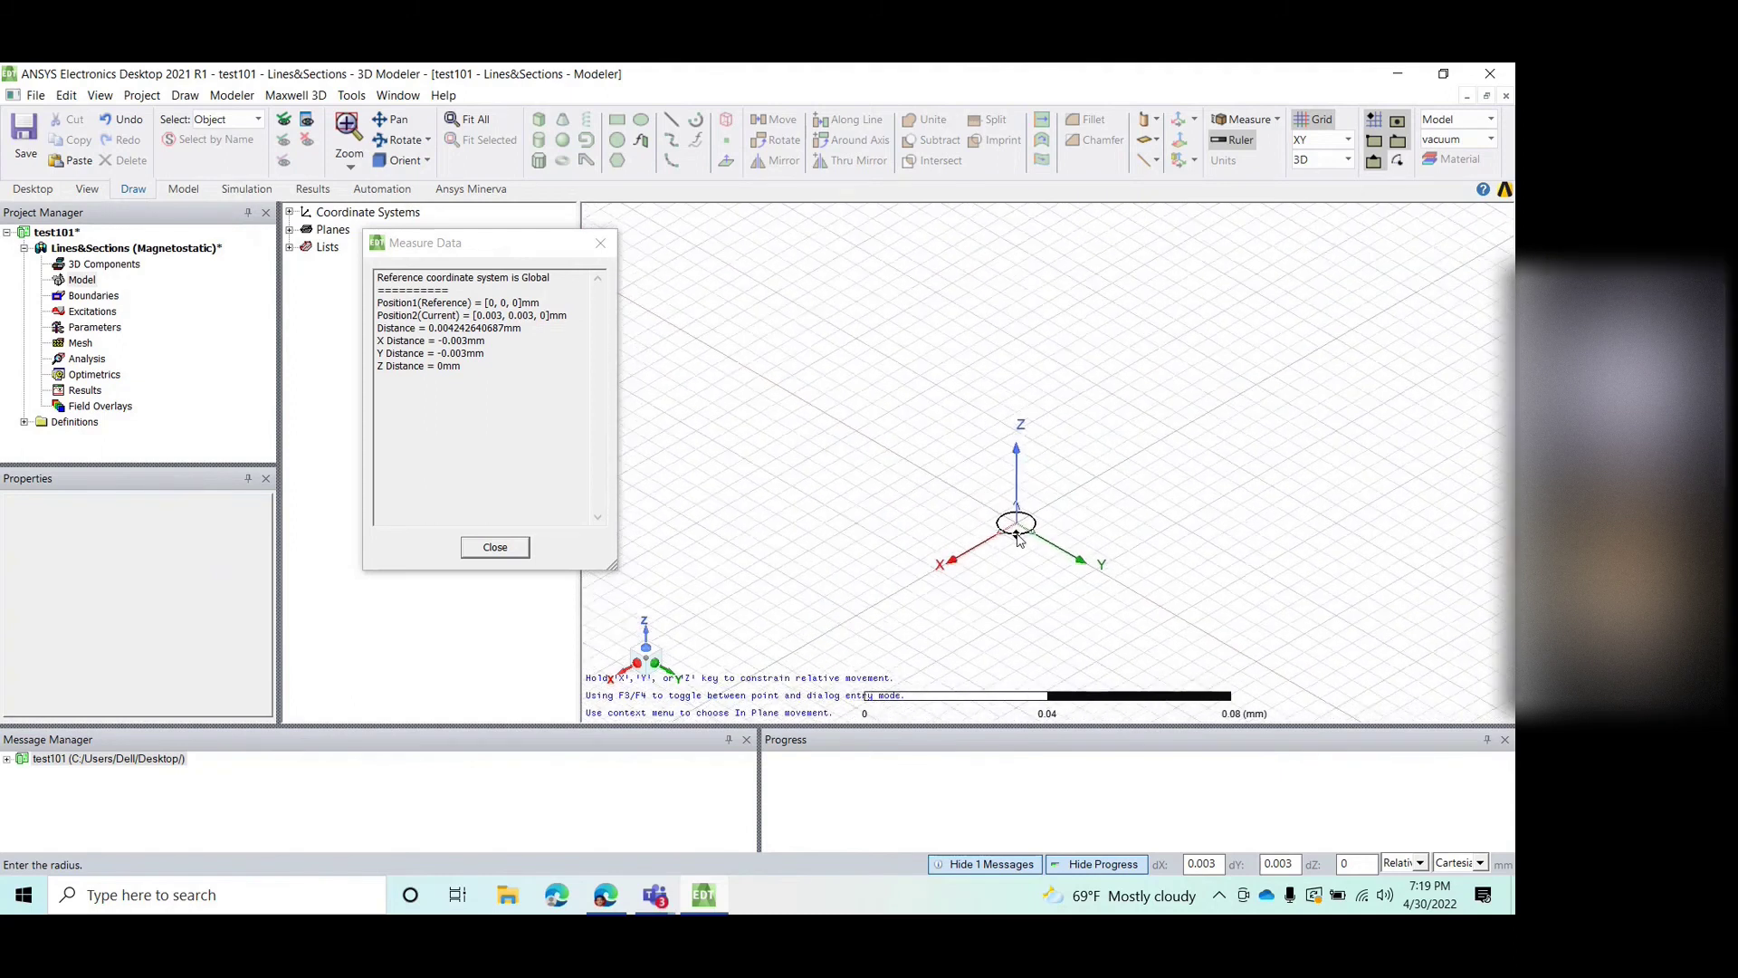
scroll(1014, 554, "down", 1)
scroll(1011, 564, "down", 8)
scroll(1011, 565, "down", 4)
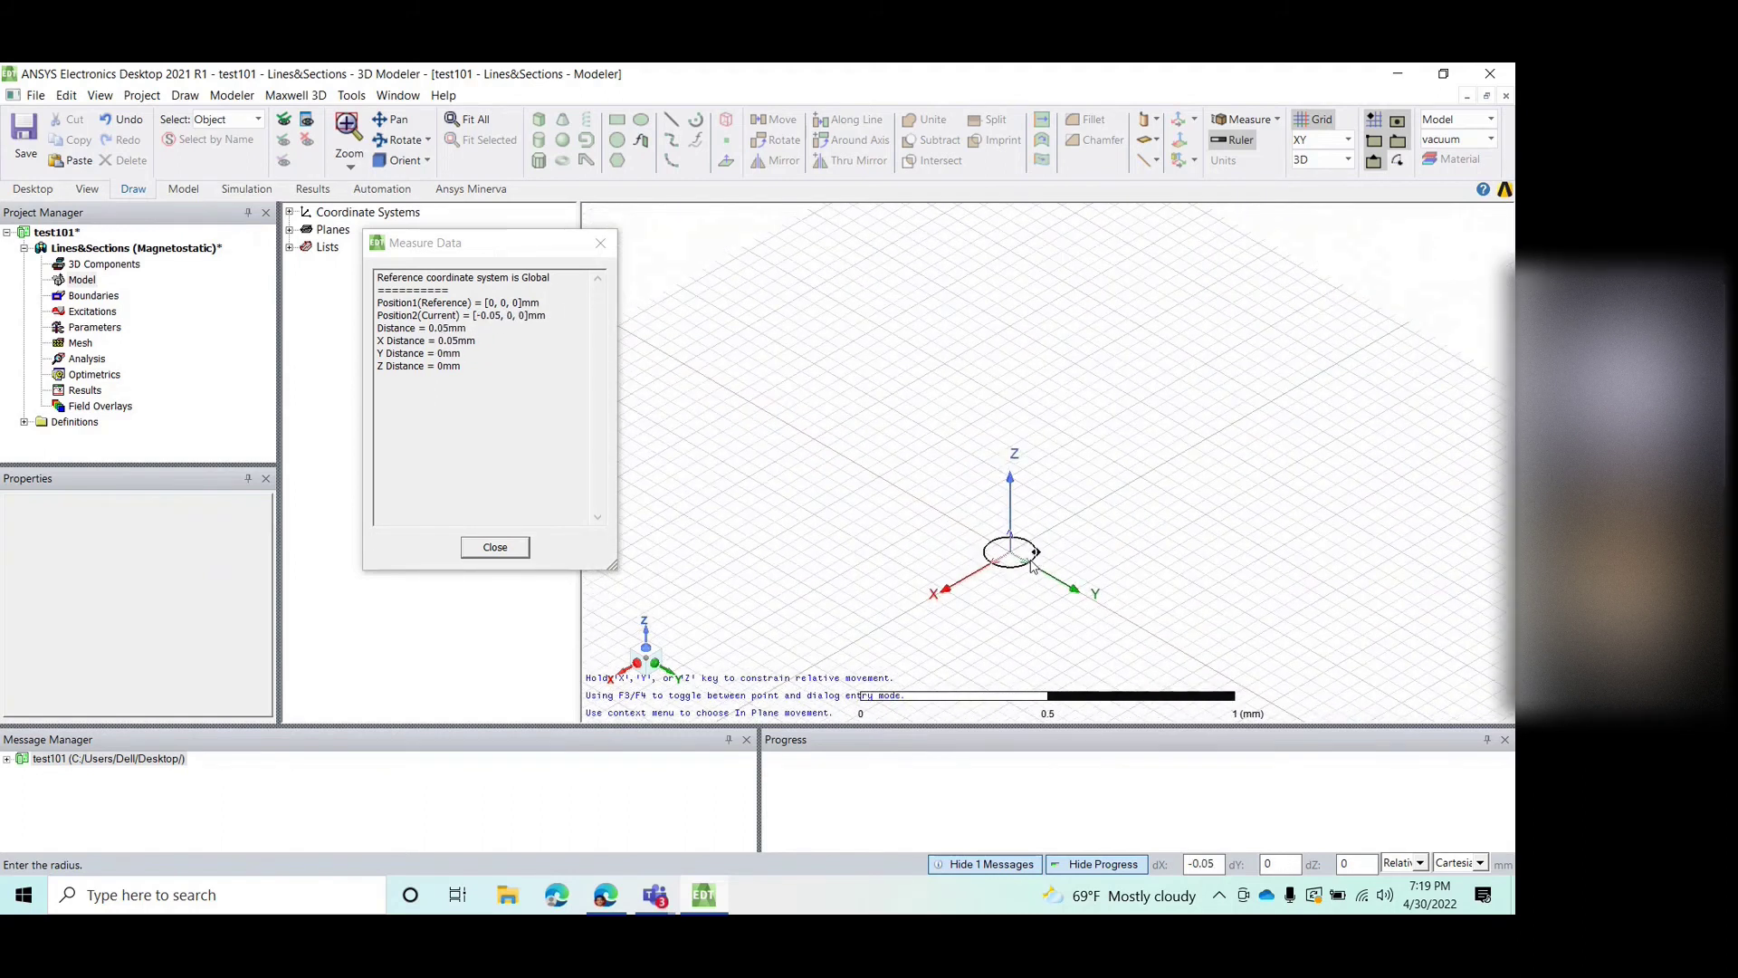
scroll(1032, 565, "down", 2)
scroll(1041, 589, "down", 2)
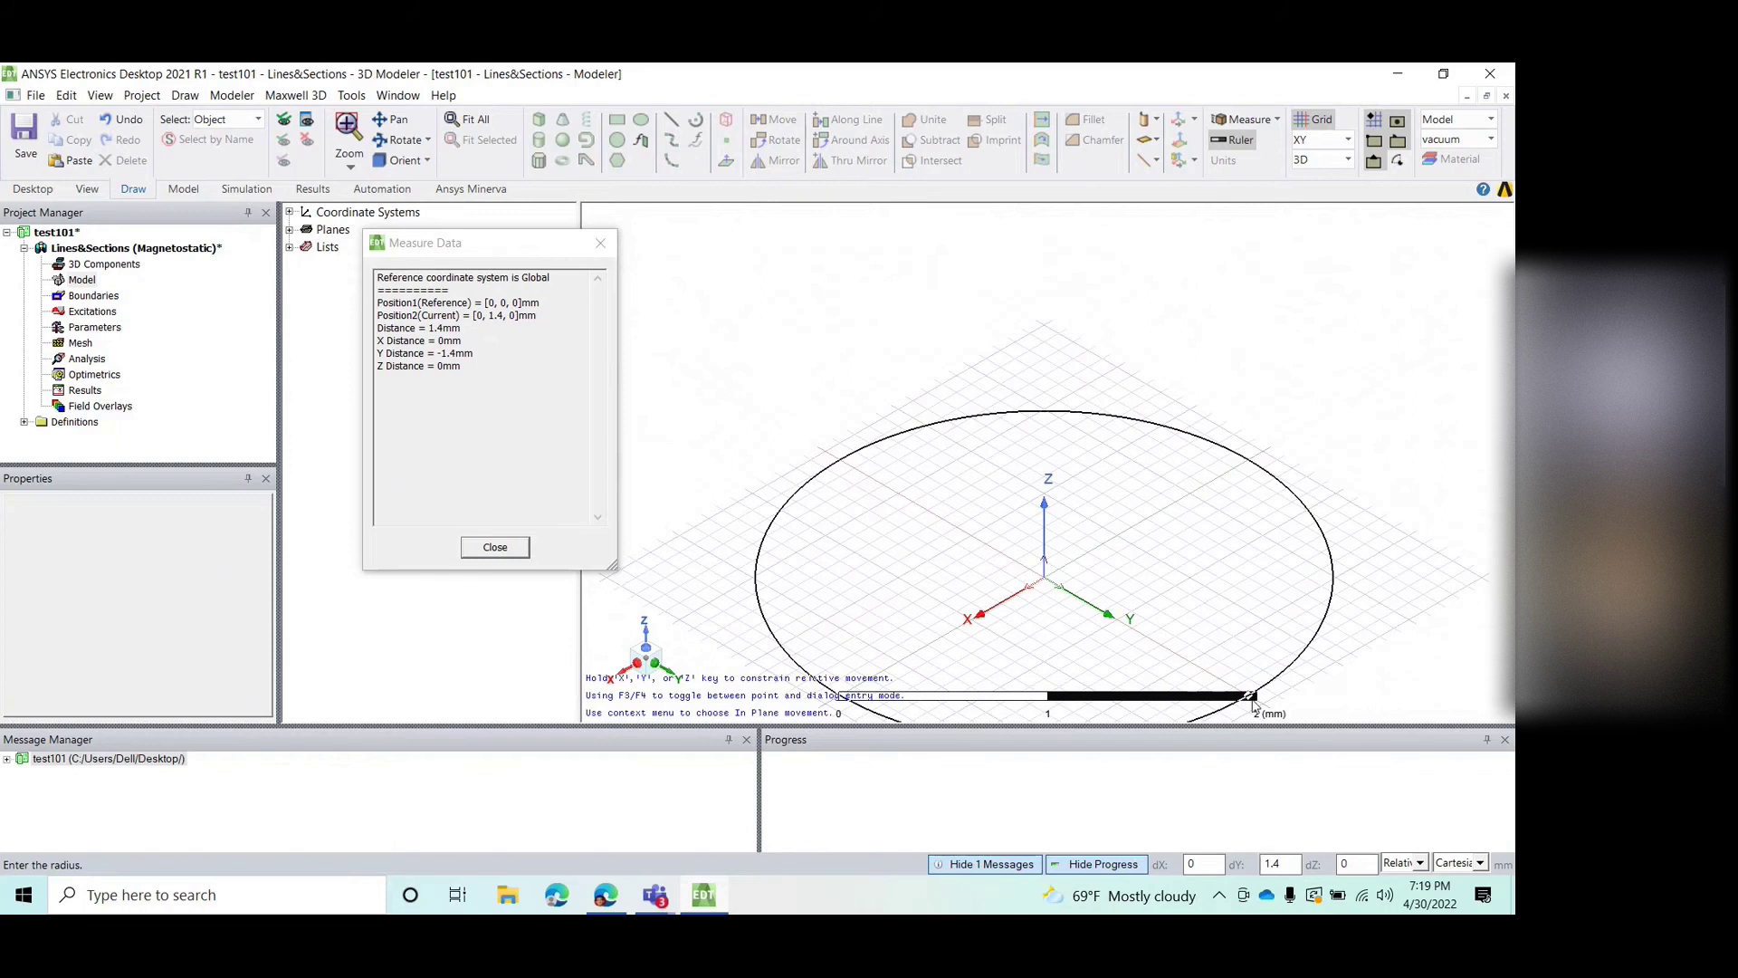
scroll(1252, 702, "down", 3)
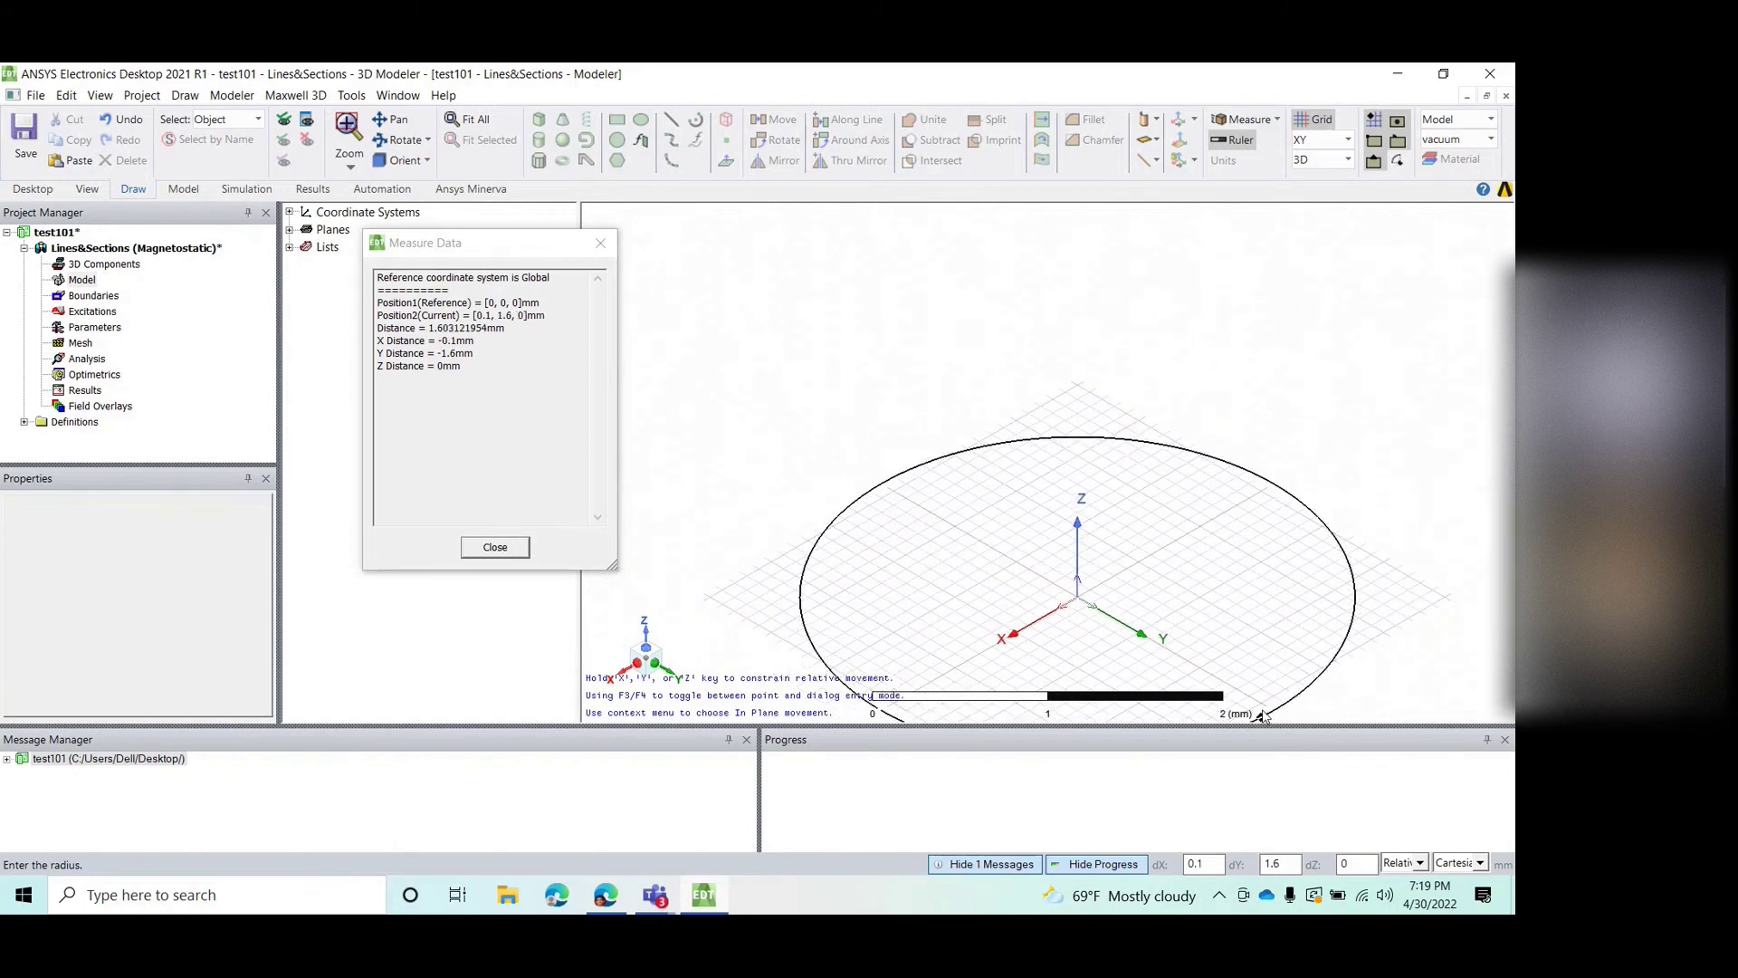
scroll(1263, 717, "down", 2)
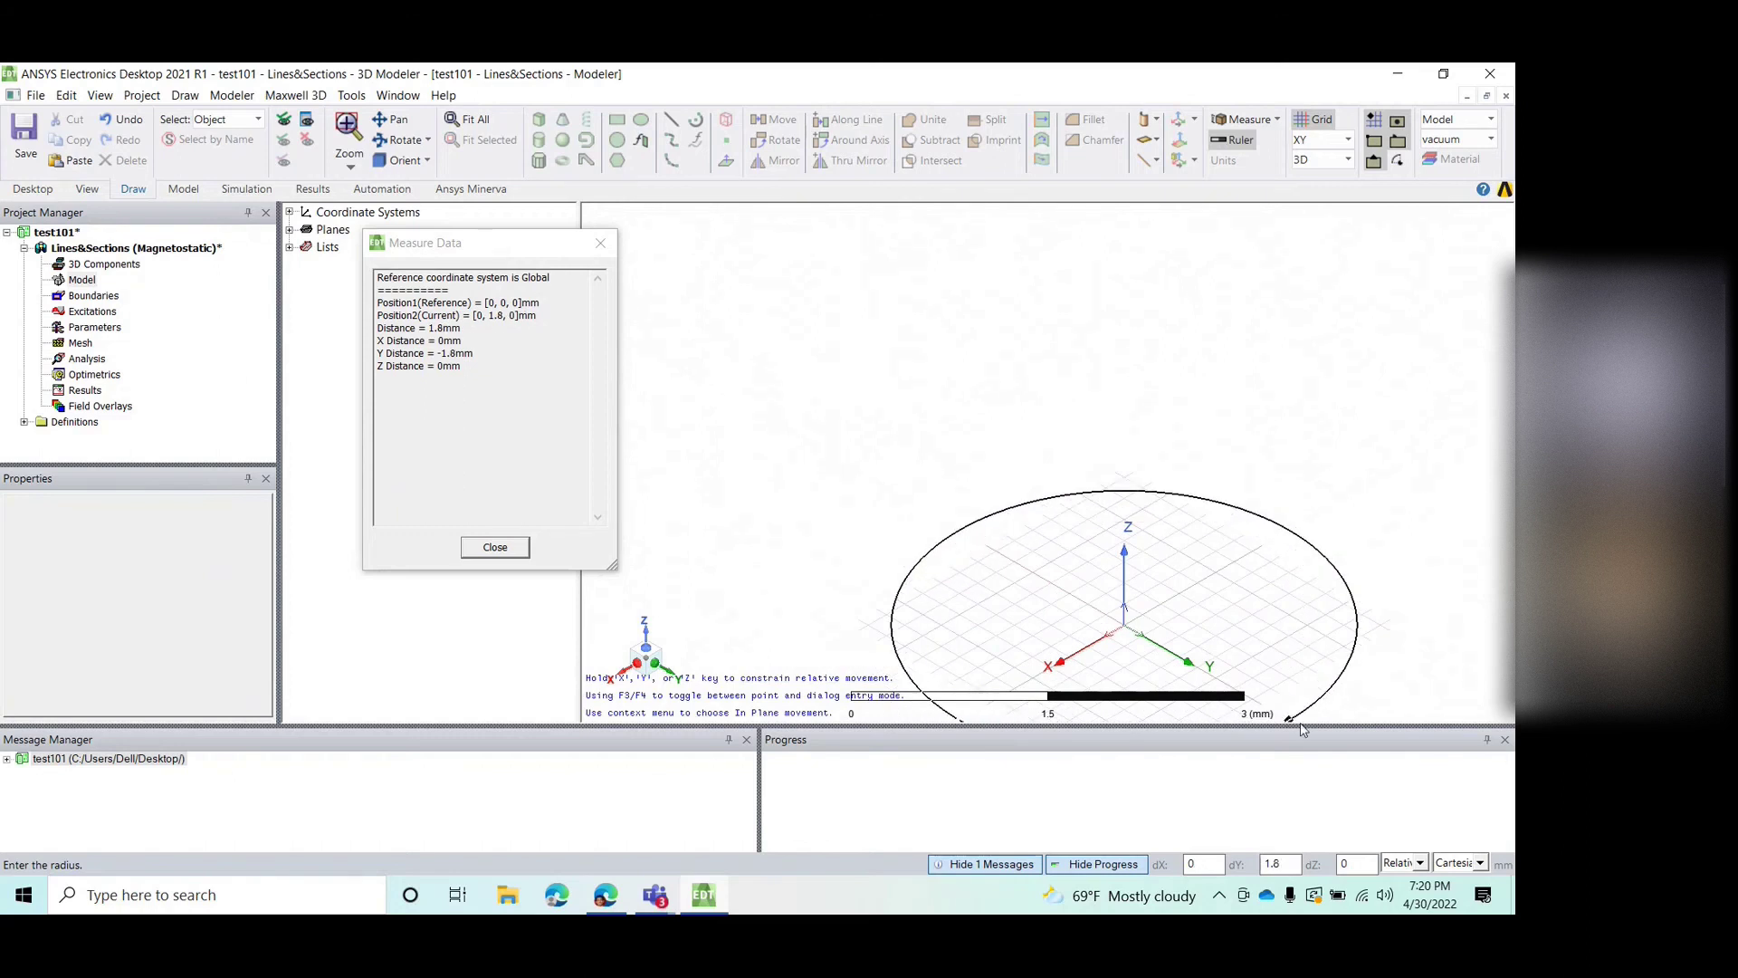
middle_click_drag(1271, 686, 1098, 438)
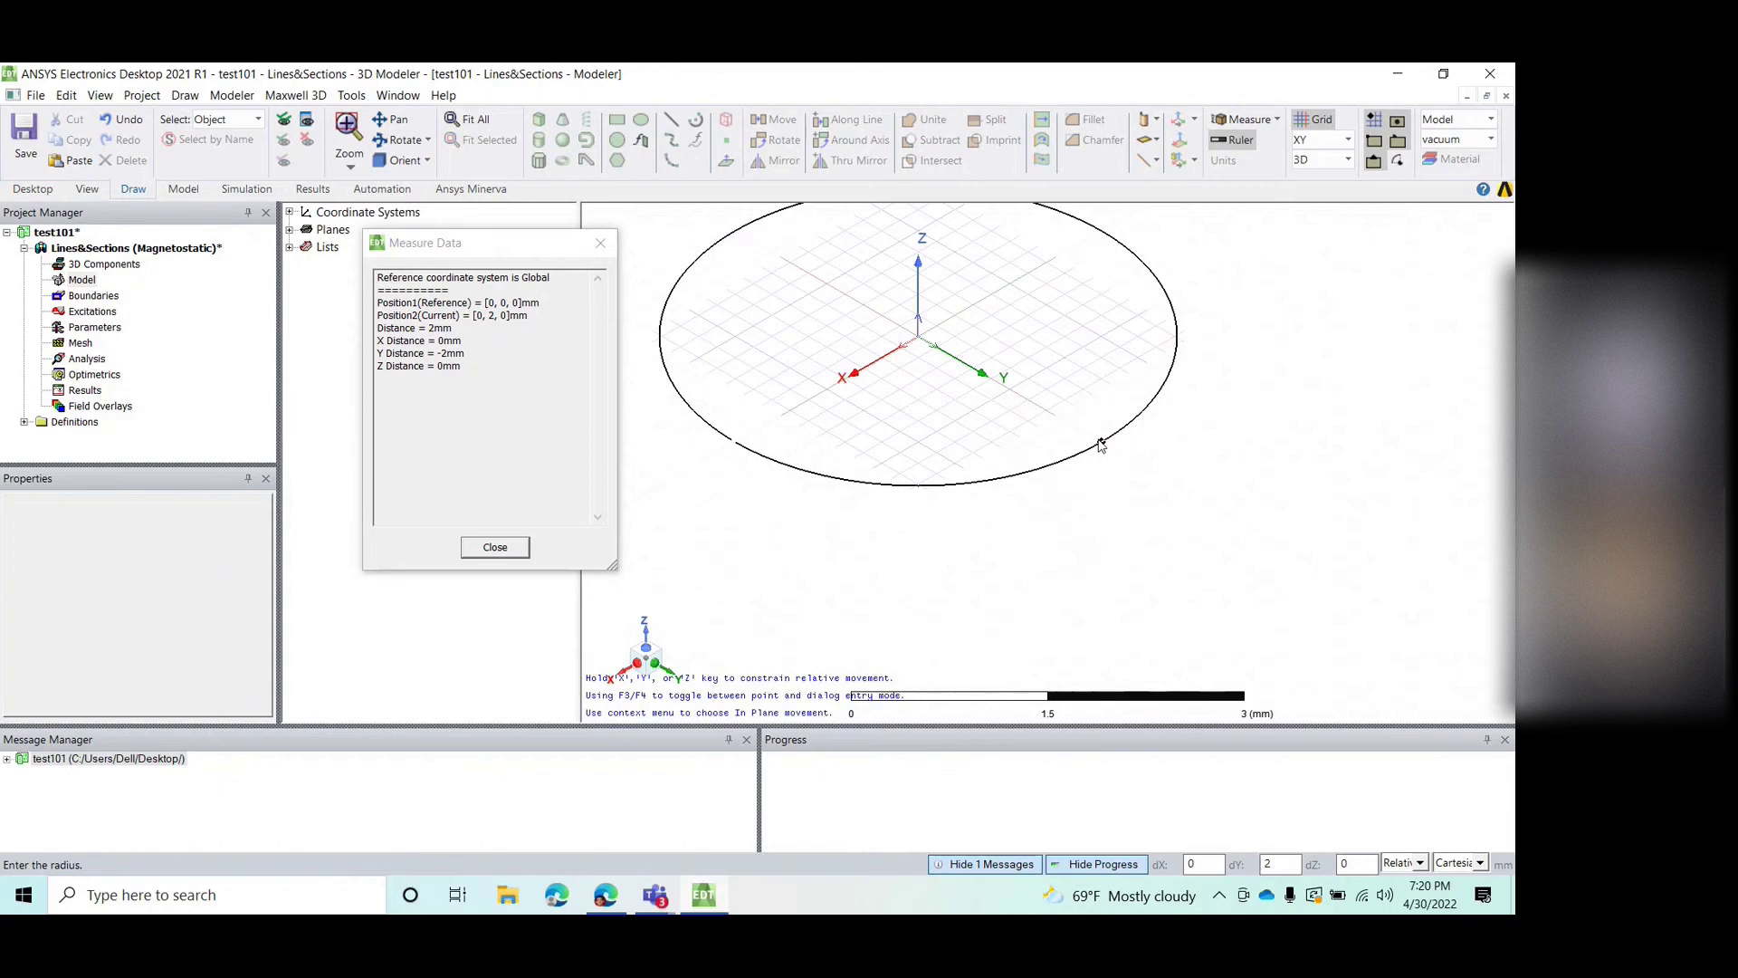
left_click(1101, 445)
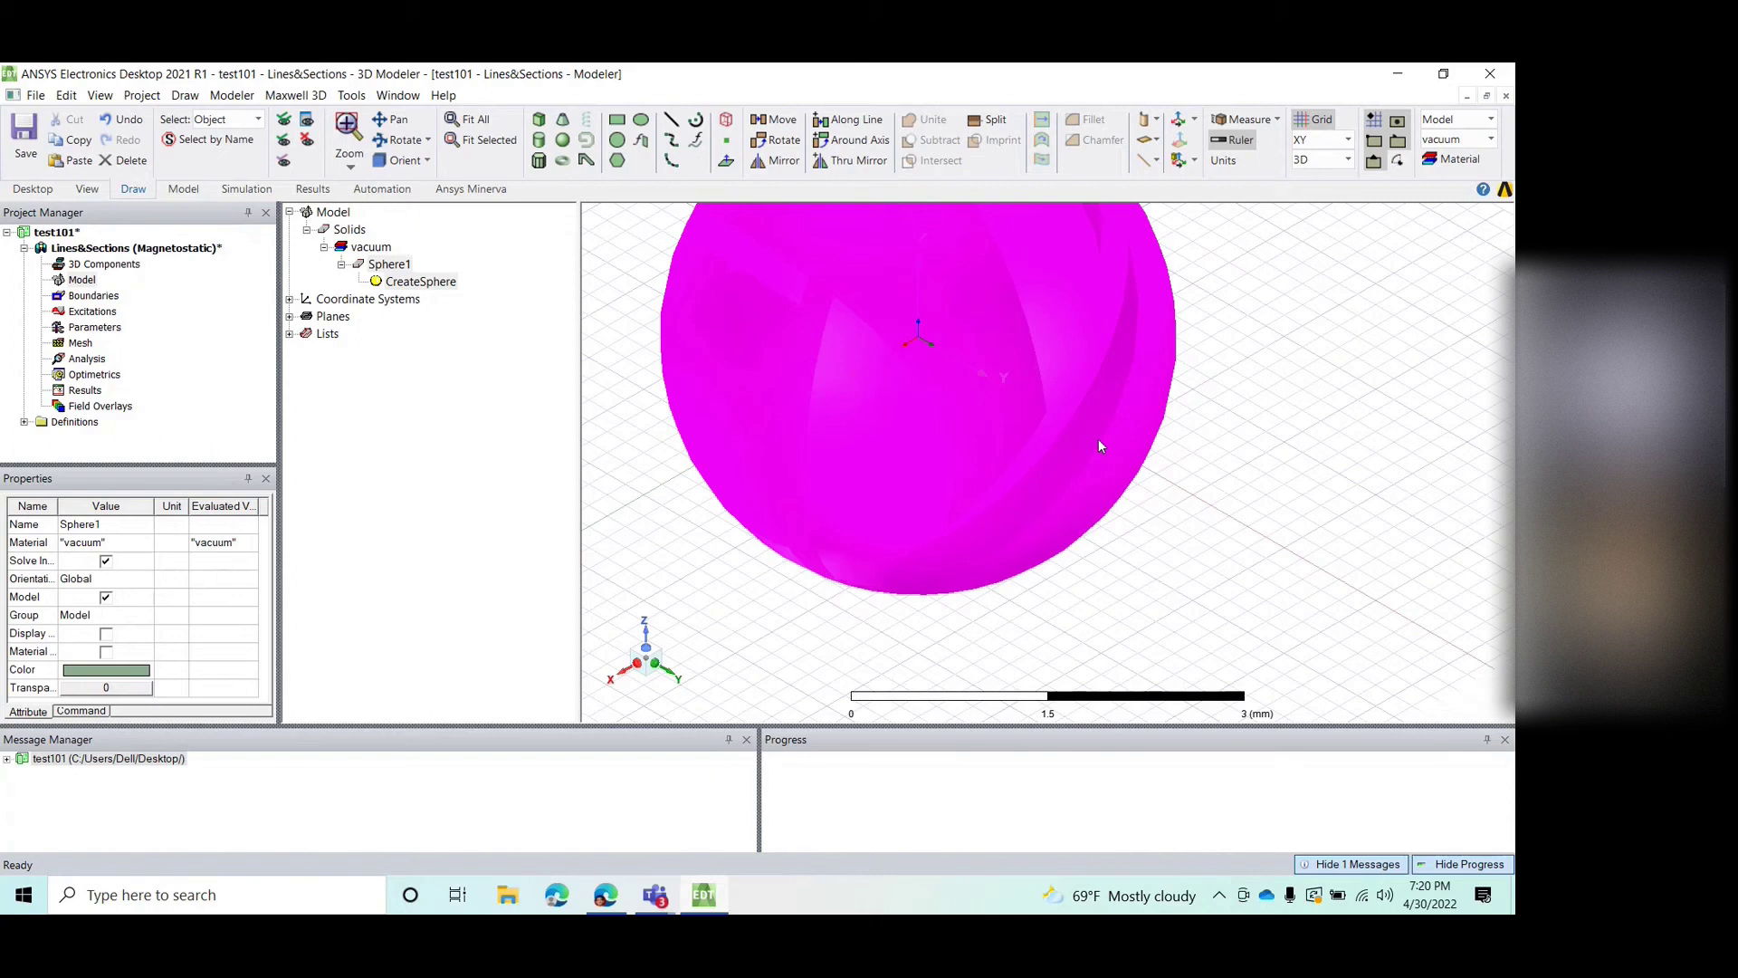
Step: Inspect the sphere and its model tree entries, from the Solids group and vacuum material down to its creation command's properties
left_click_drag(861, 376, 902, 487, "shift")
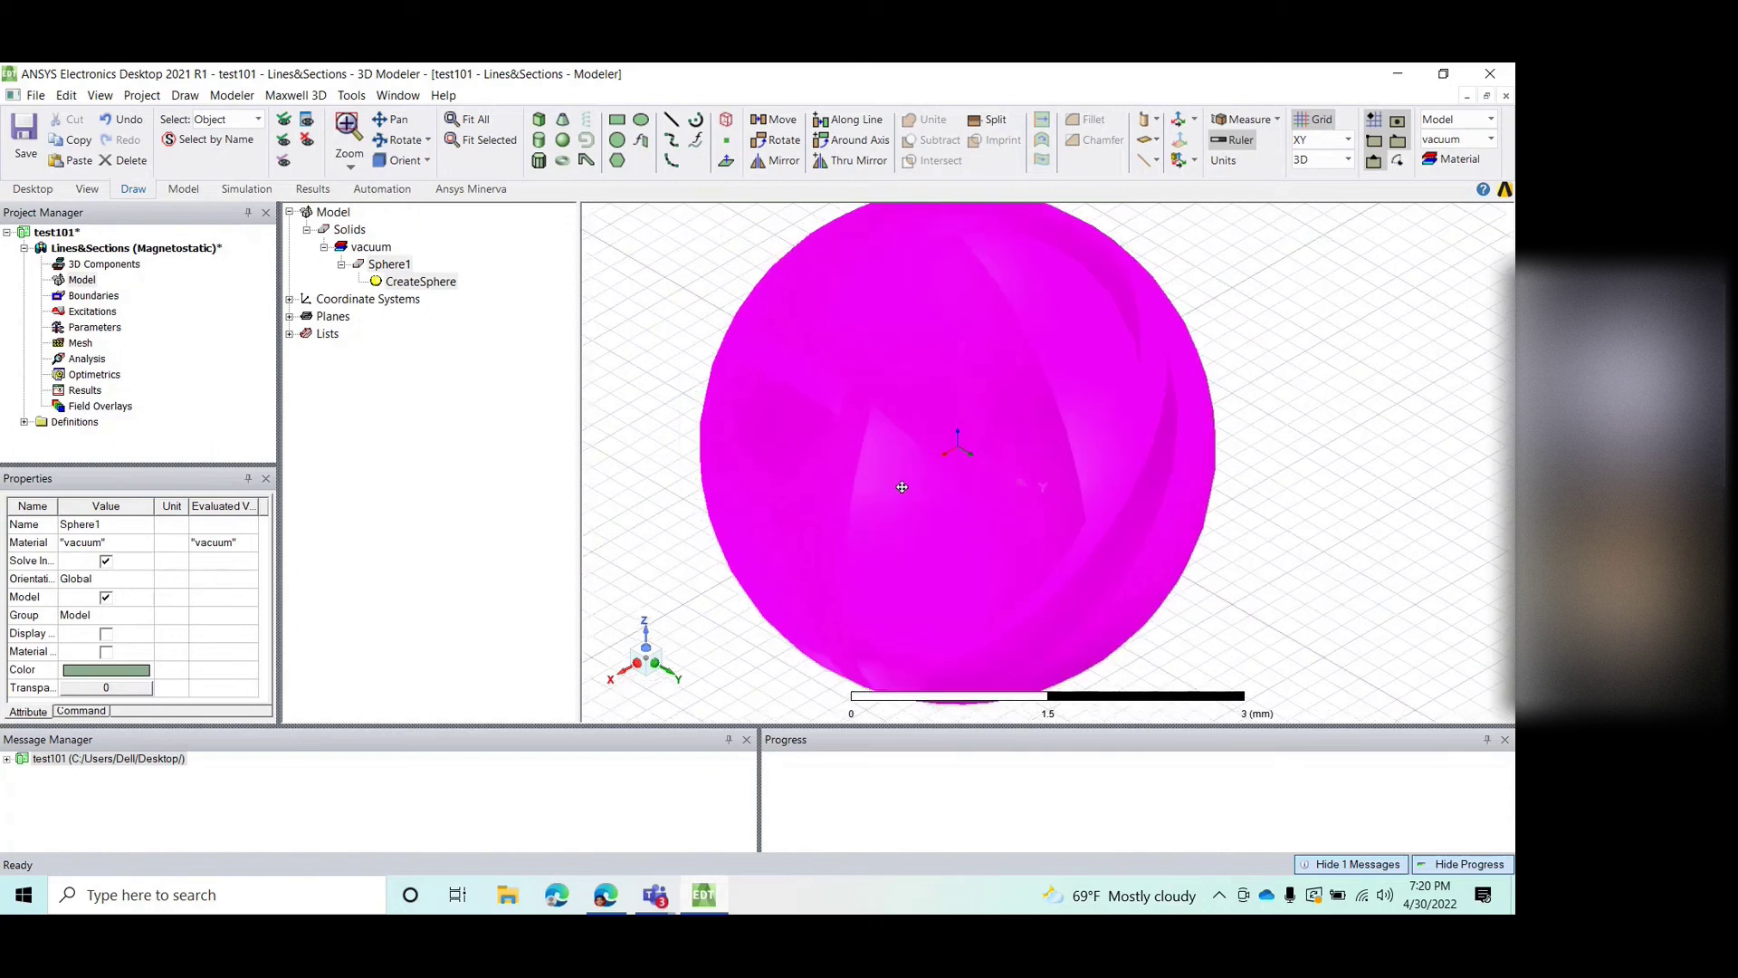
scroll(902, 487, "down", 3)
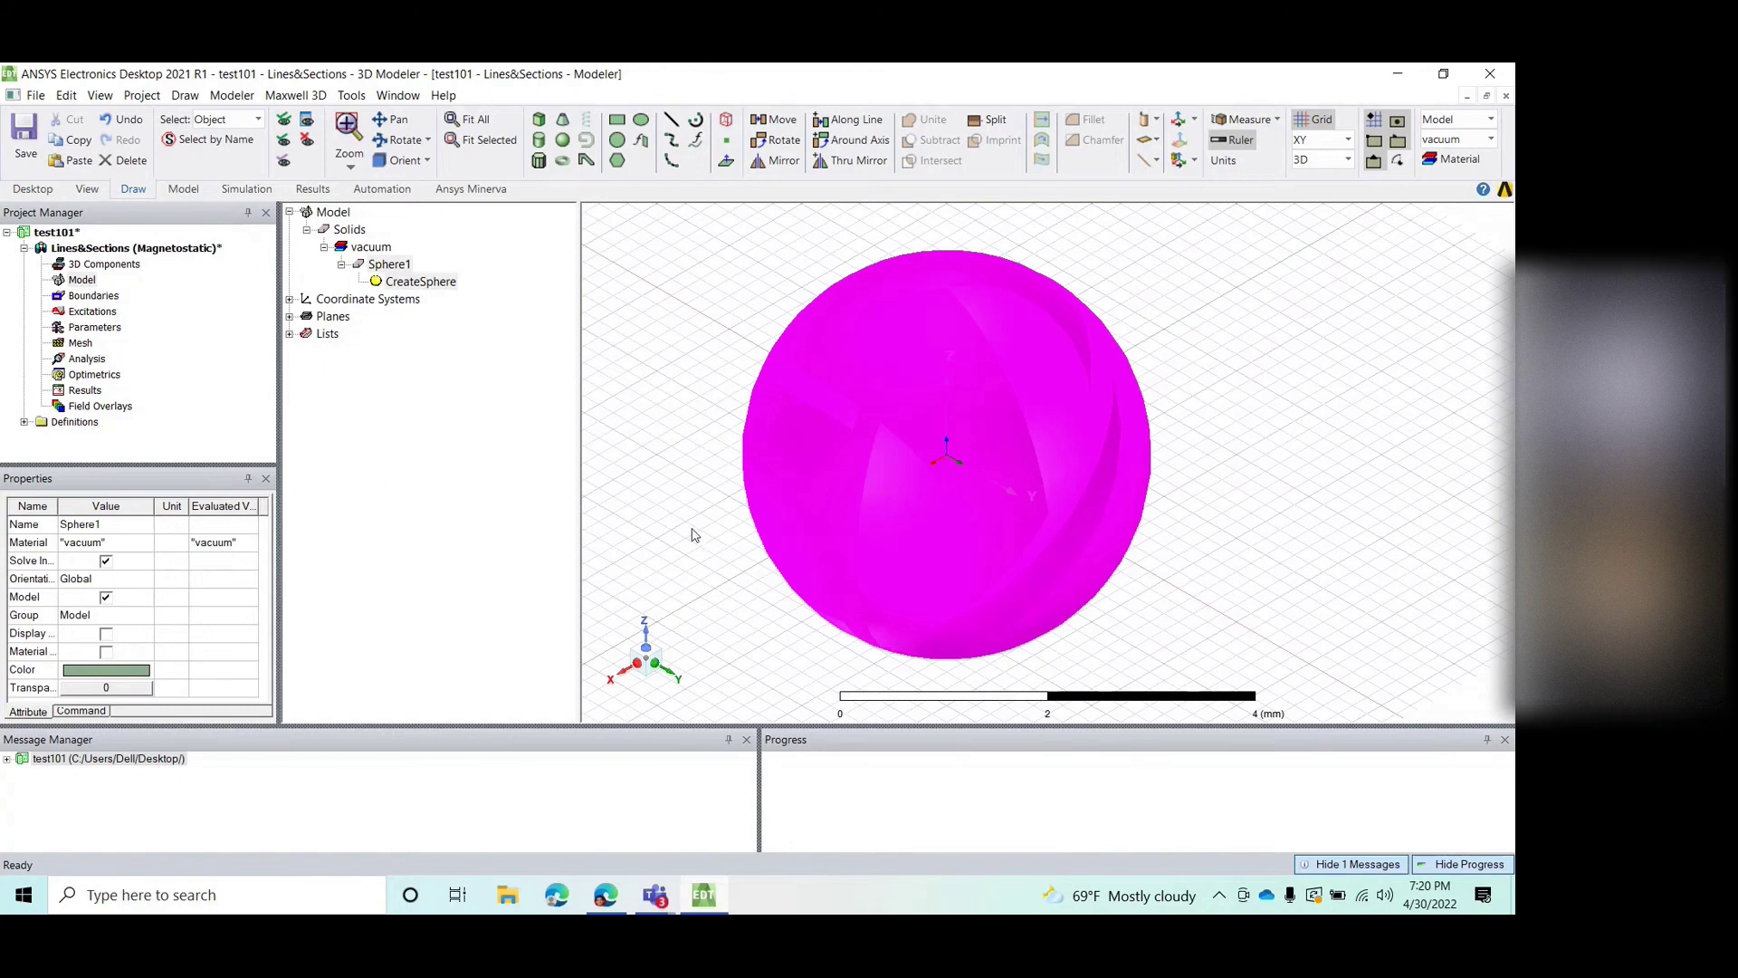
left_click(817, 442)
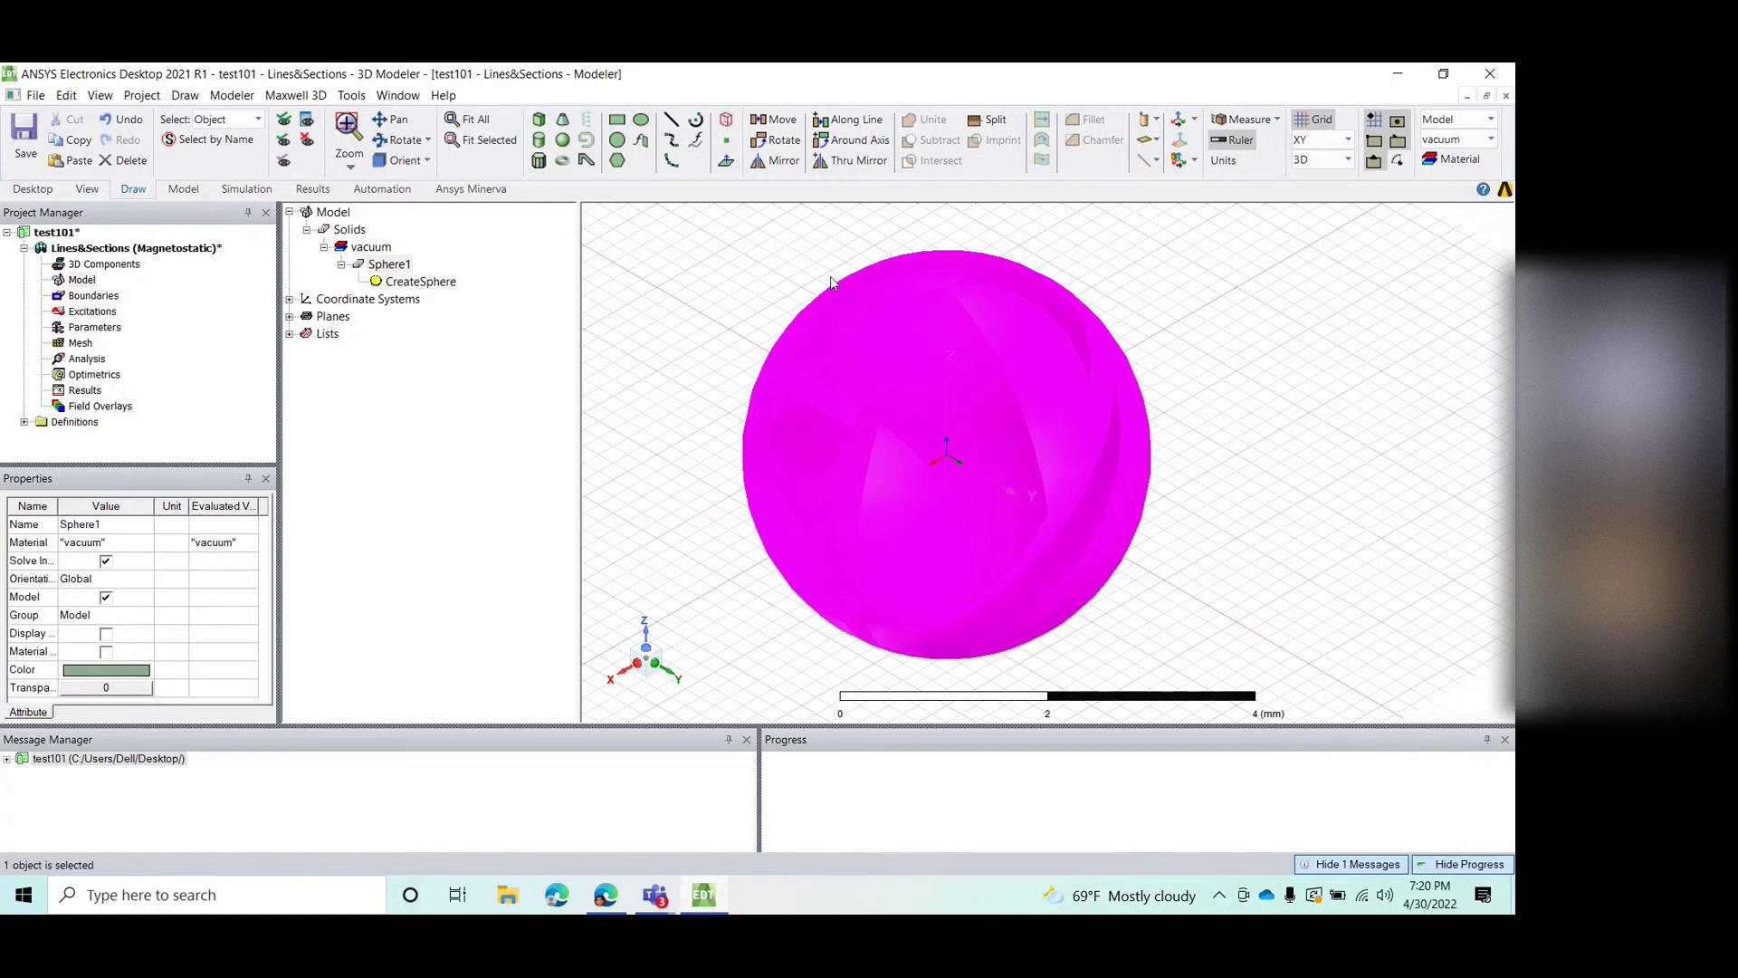
left_click(349, 232)
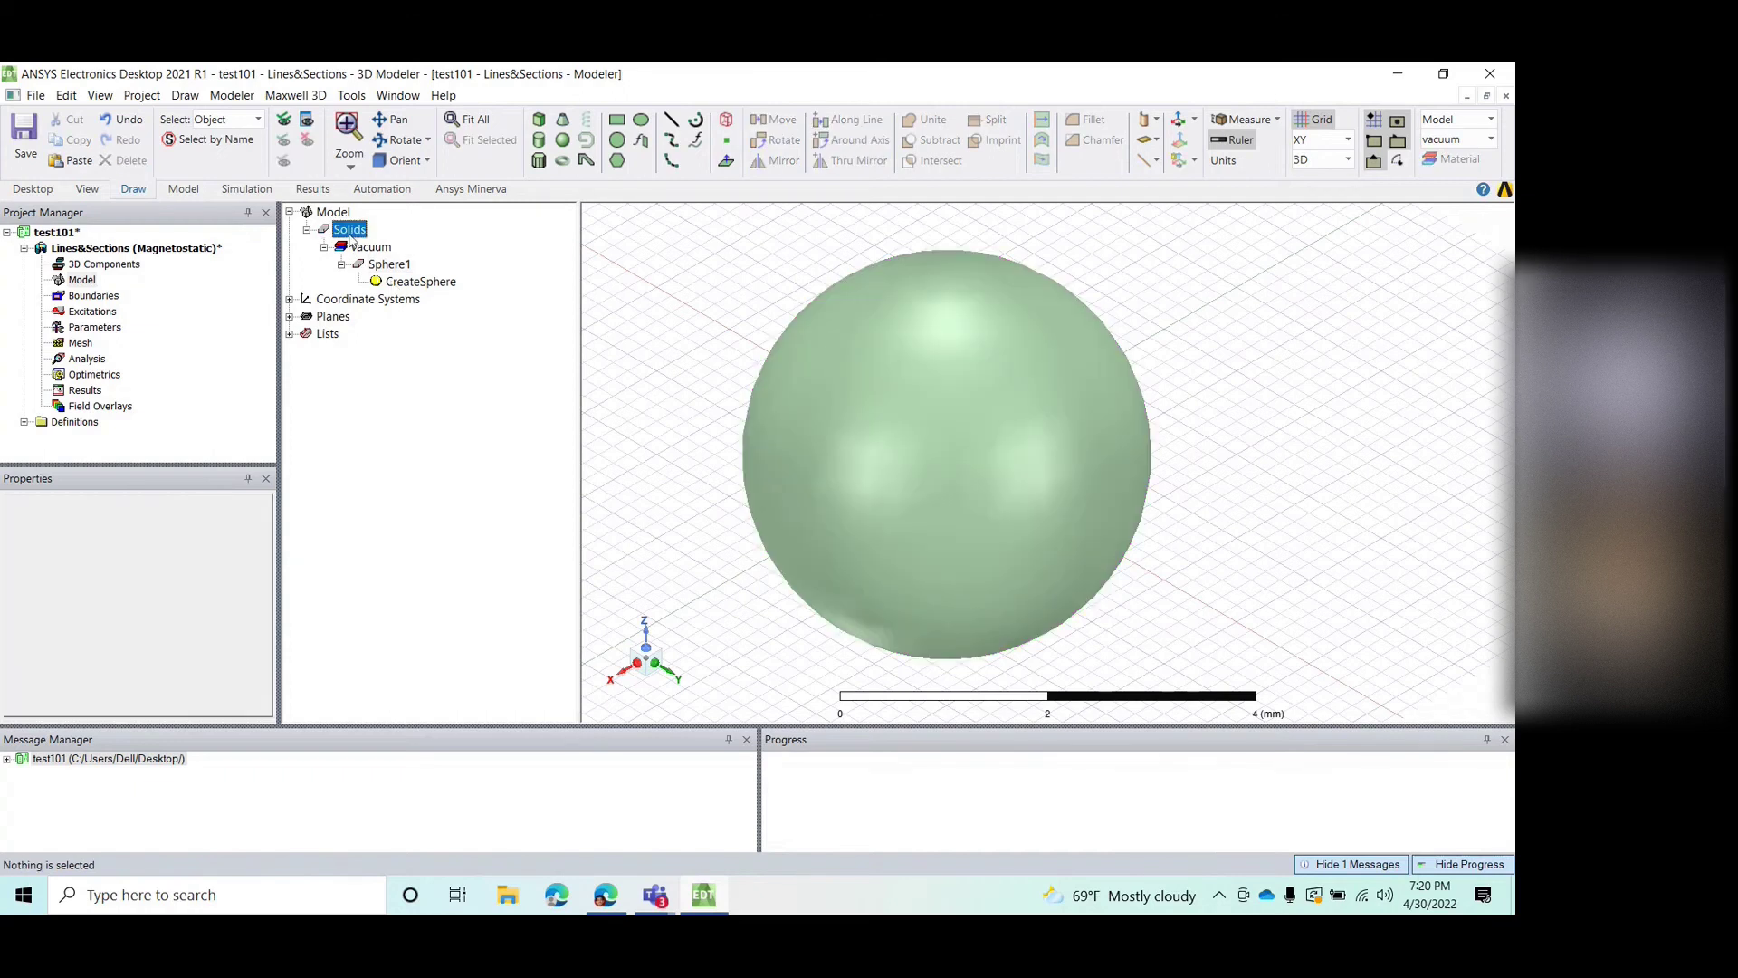
left_click(369, 248)
left_click(387, 265)
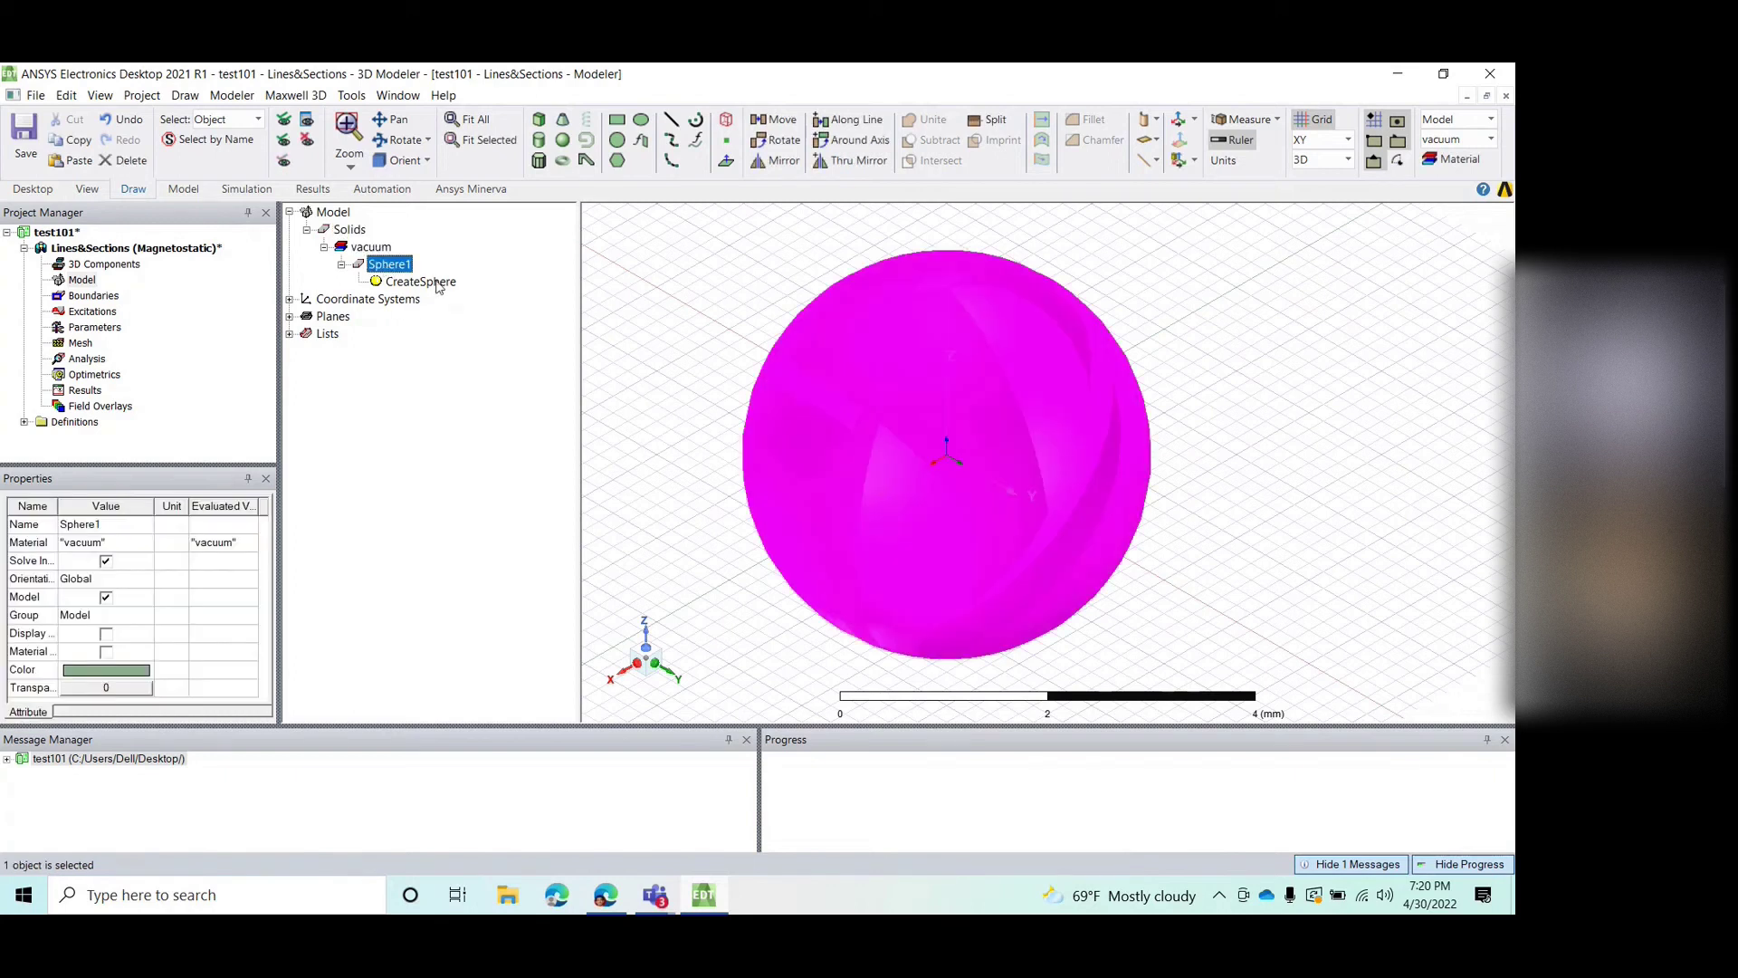
left_click(442, 283)
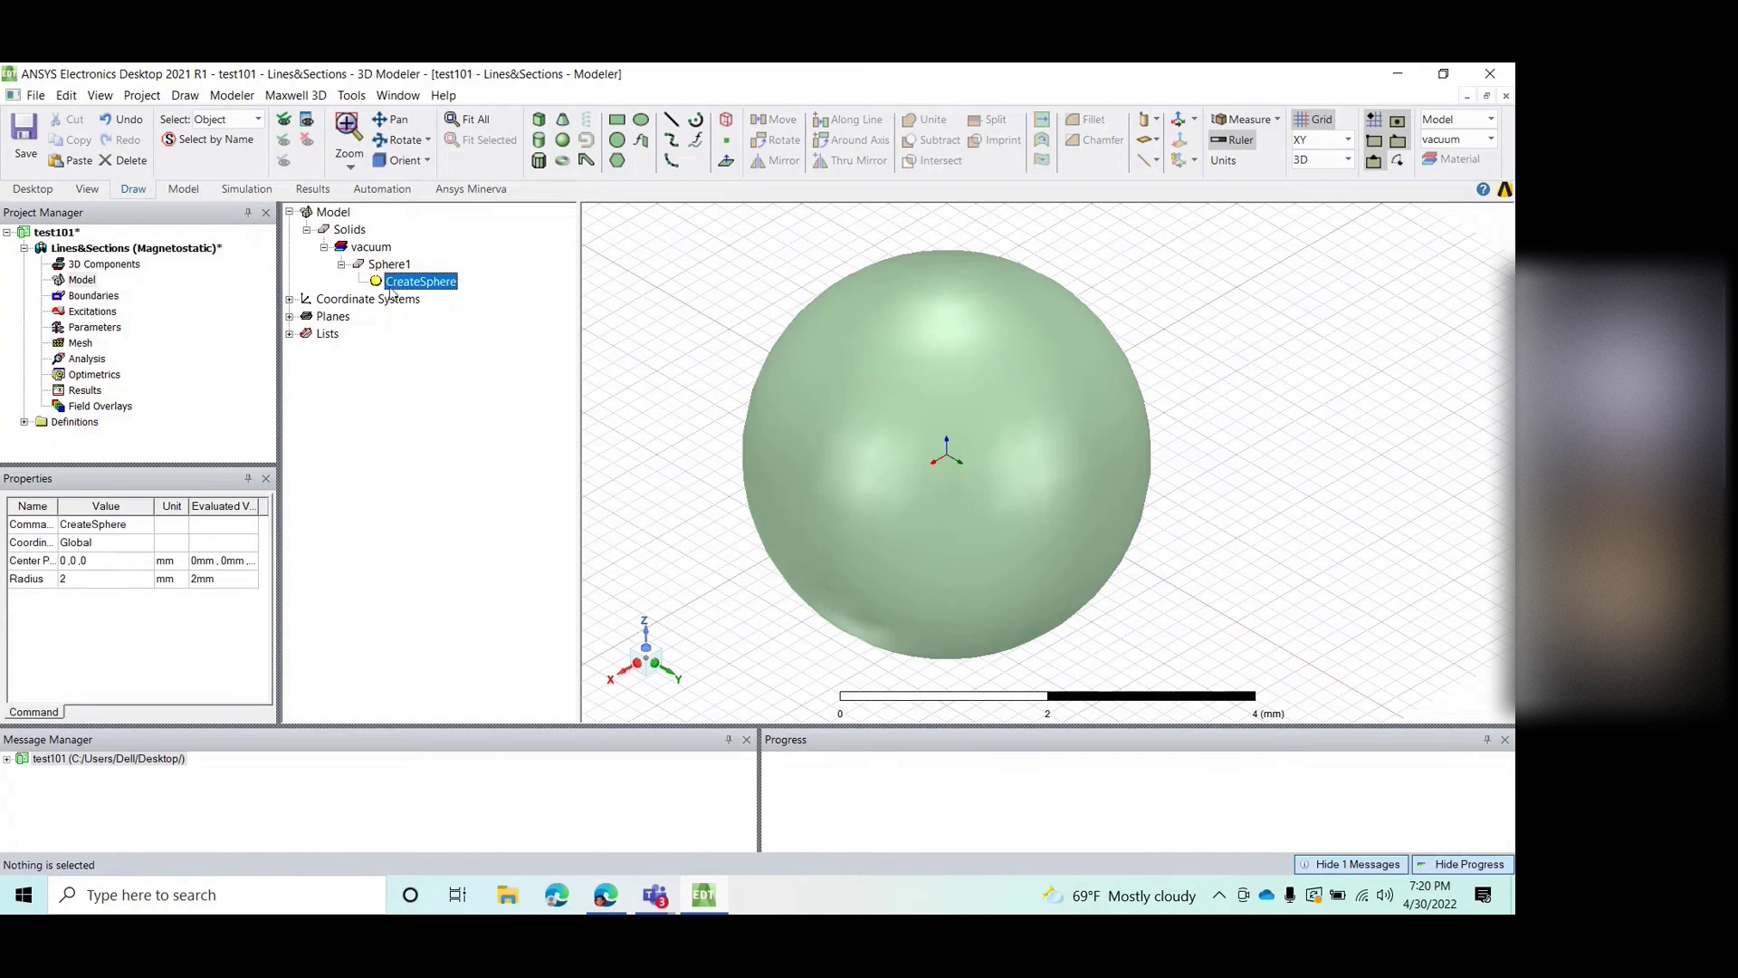
left_click(359, 234)
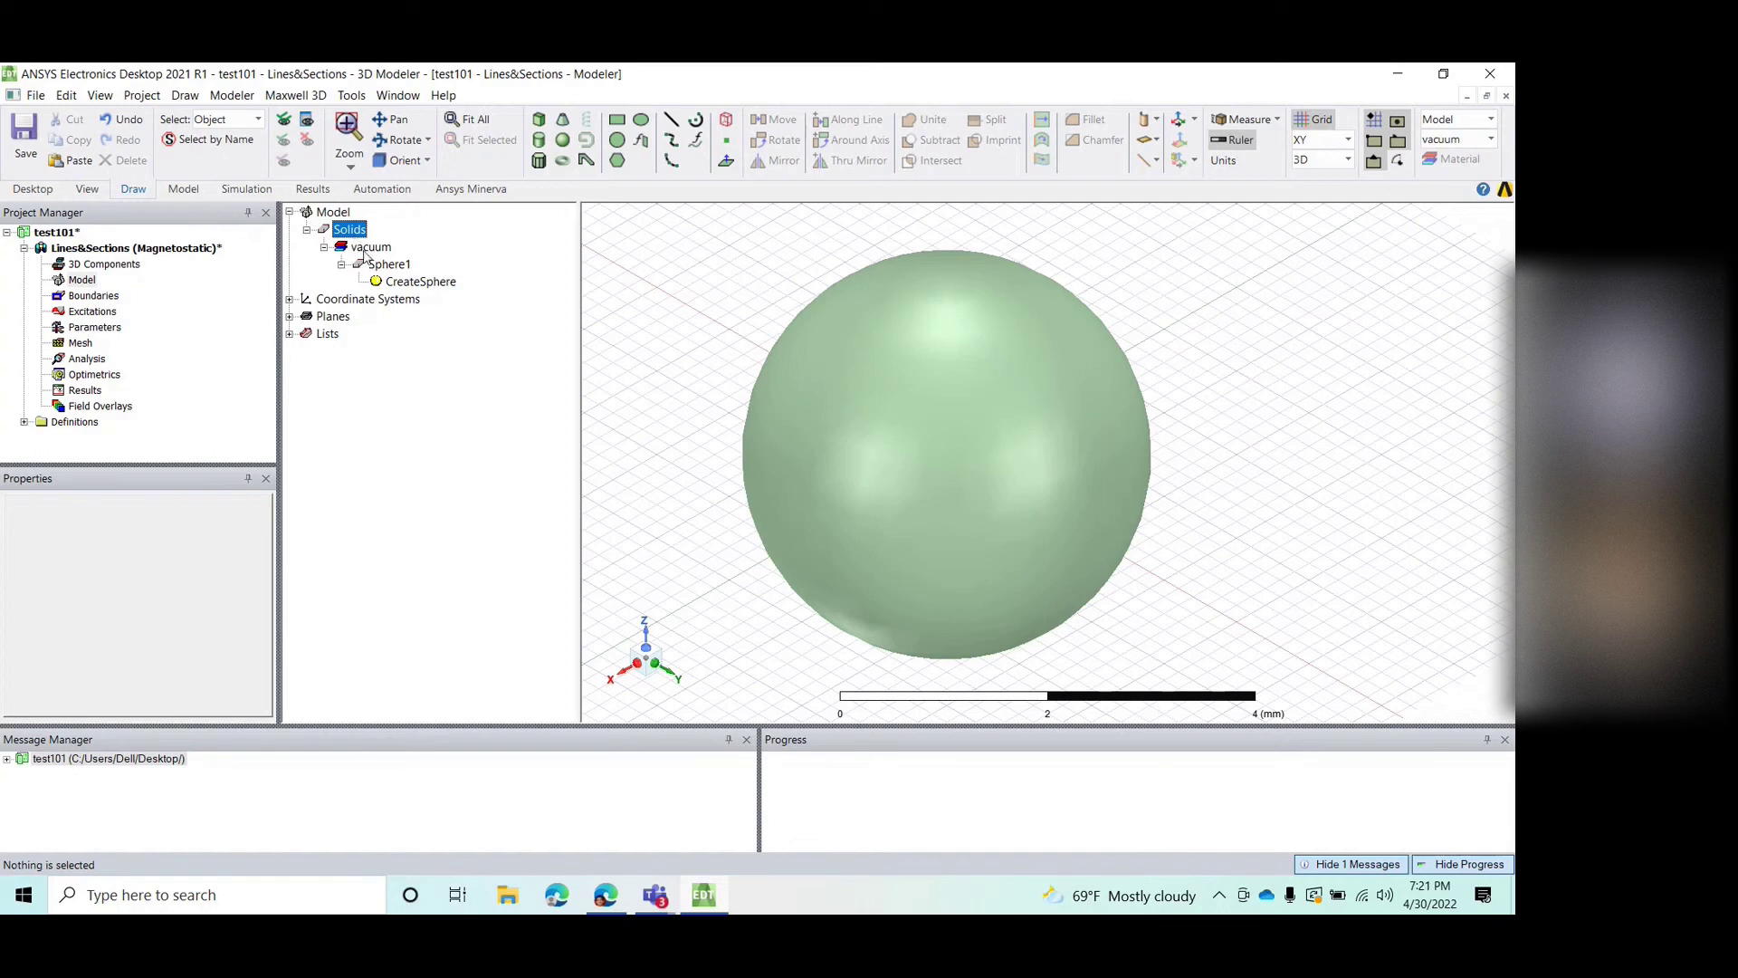
left_click(367, 250)
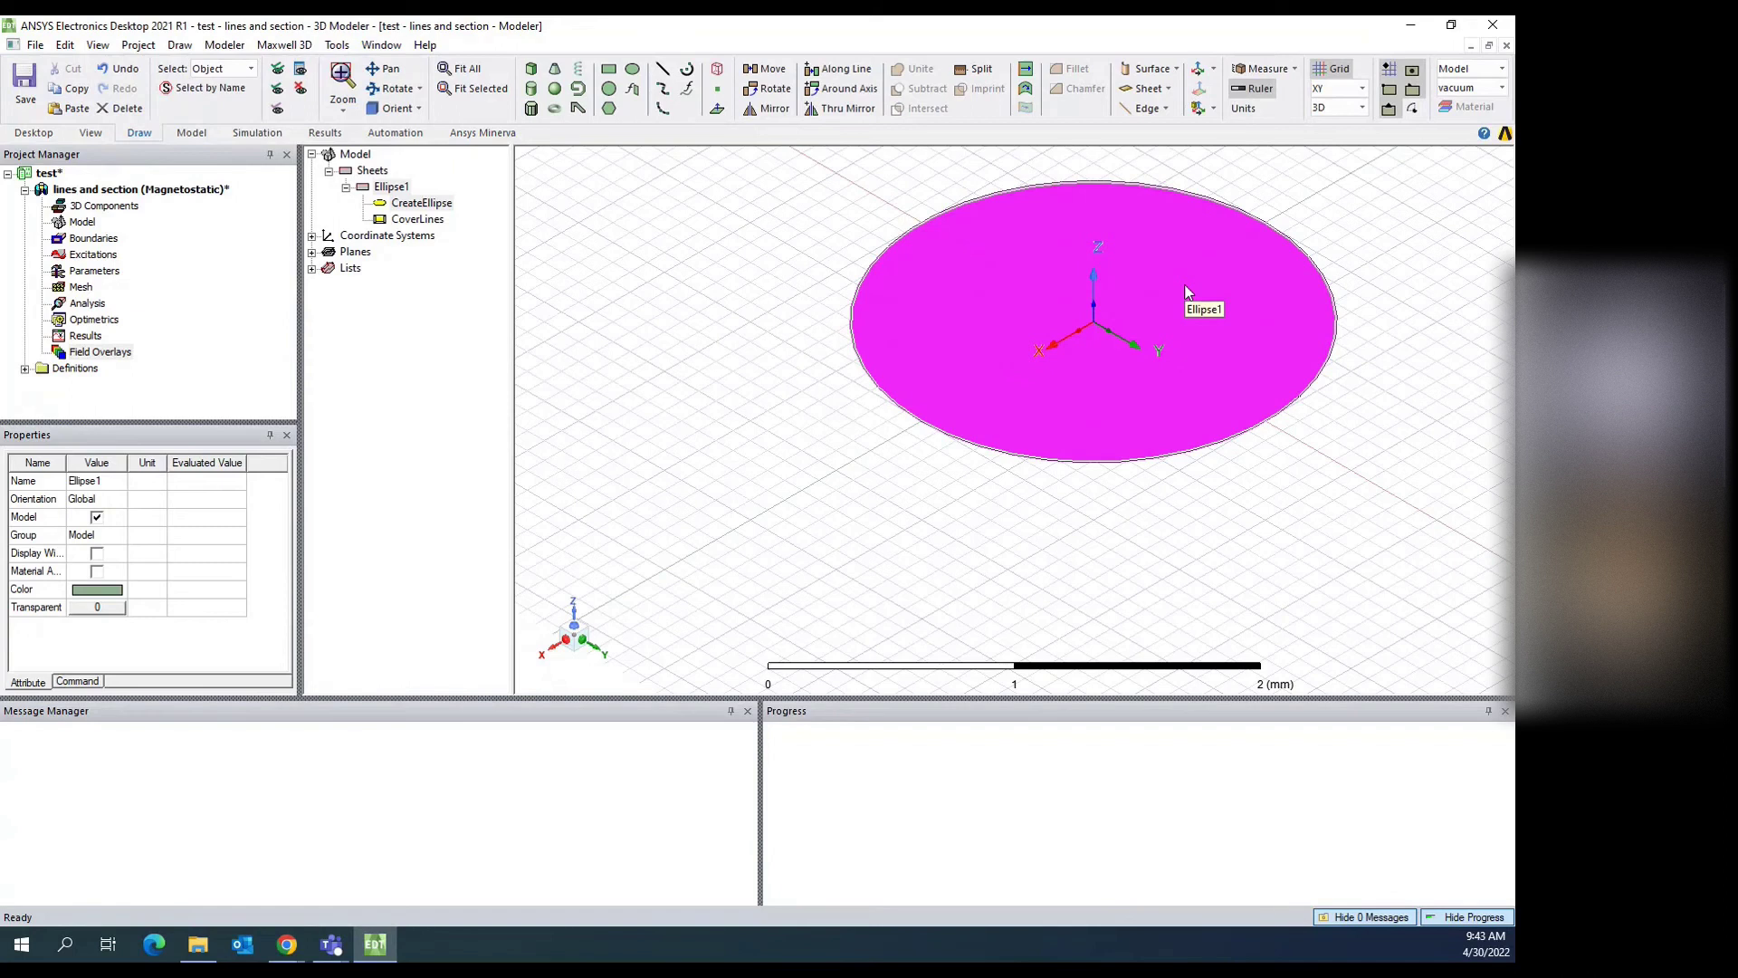
Step: Set the drawing plane to XZ and draw an ellipse centred at the origin, with its major radius along the Z axis
left_click(1364, 87)
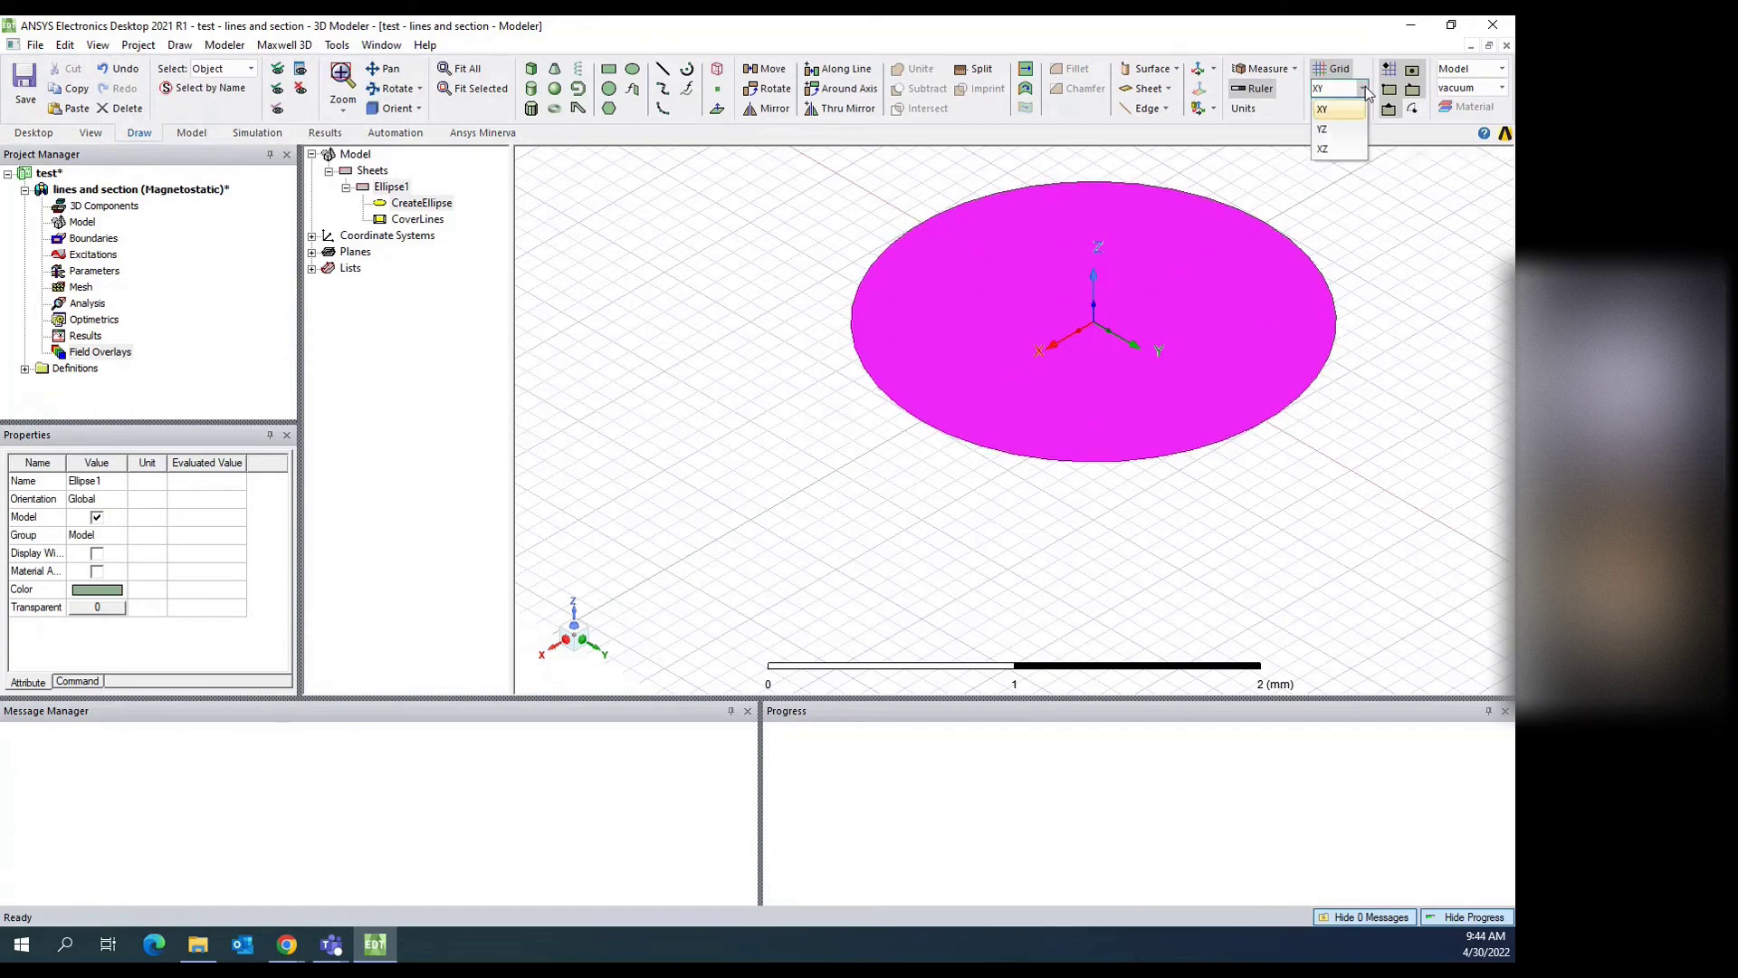
left_click(1337, 149)
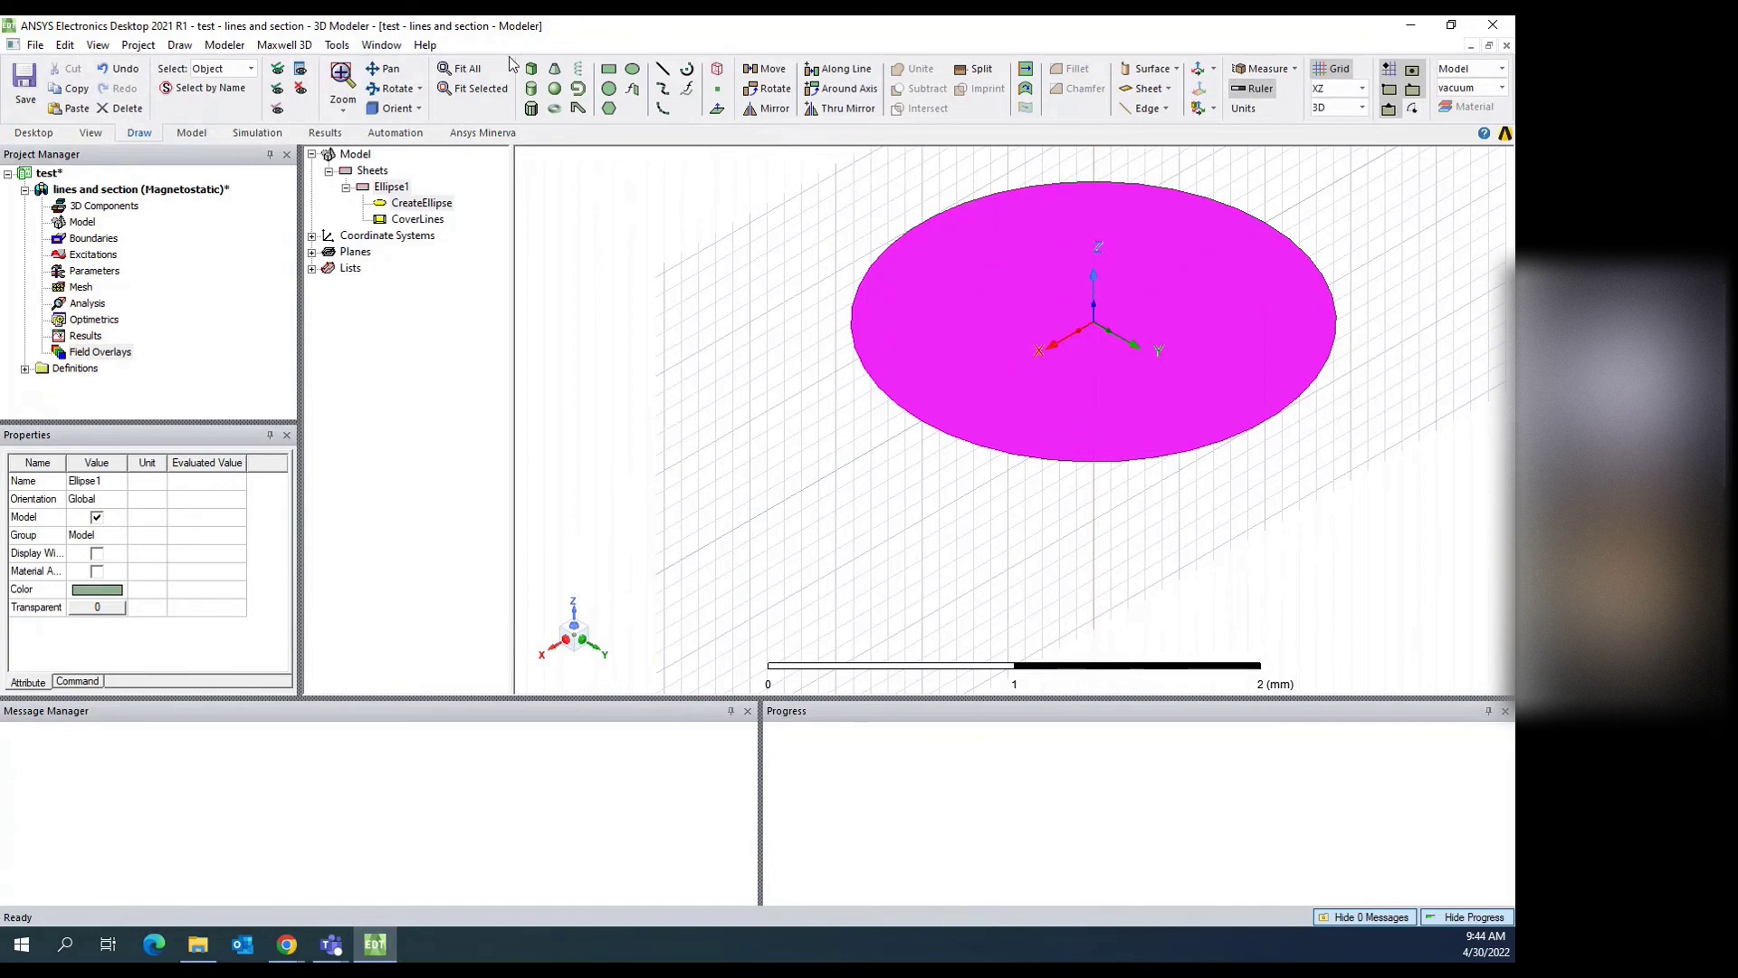
left_click(632, 69)
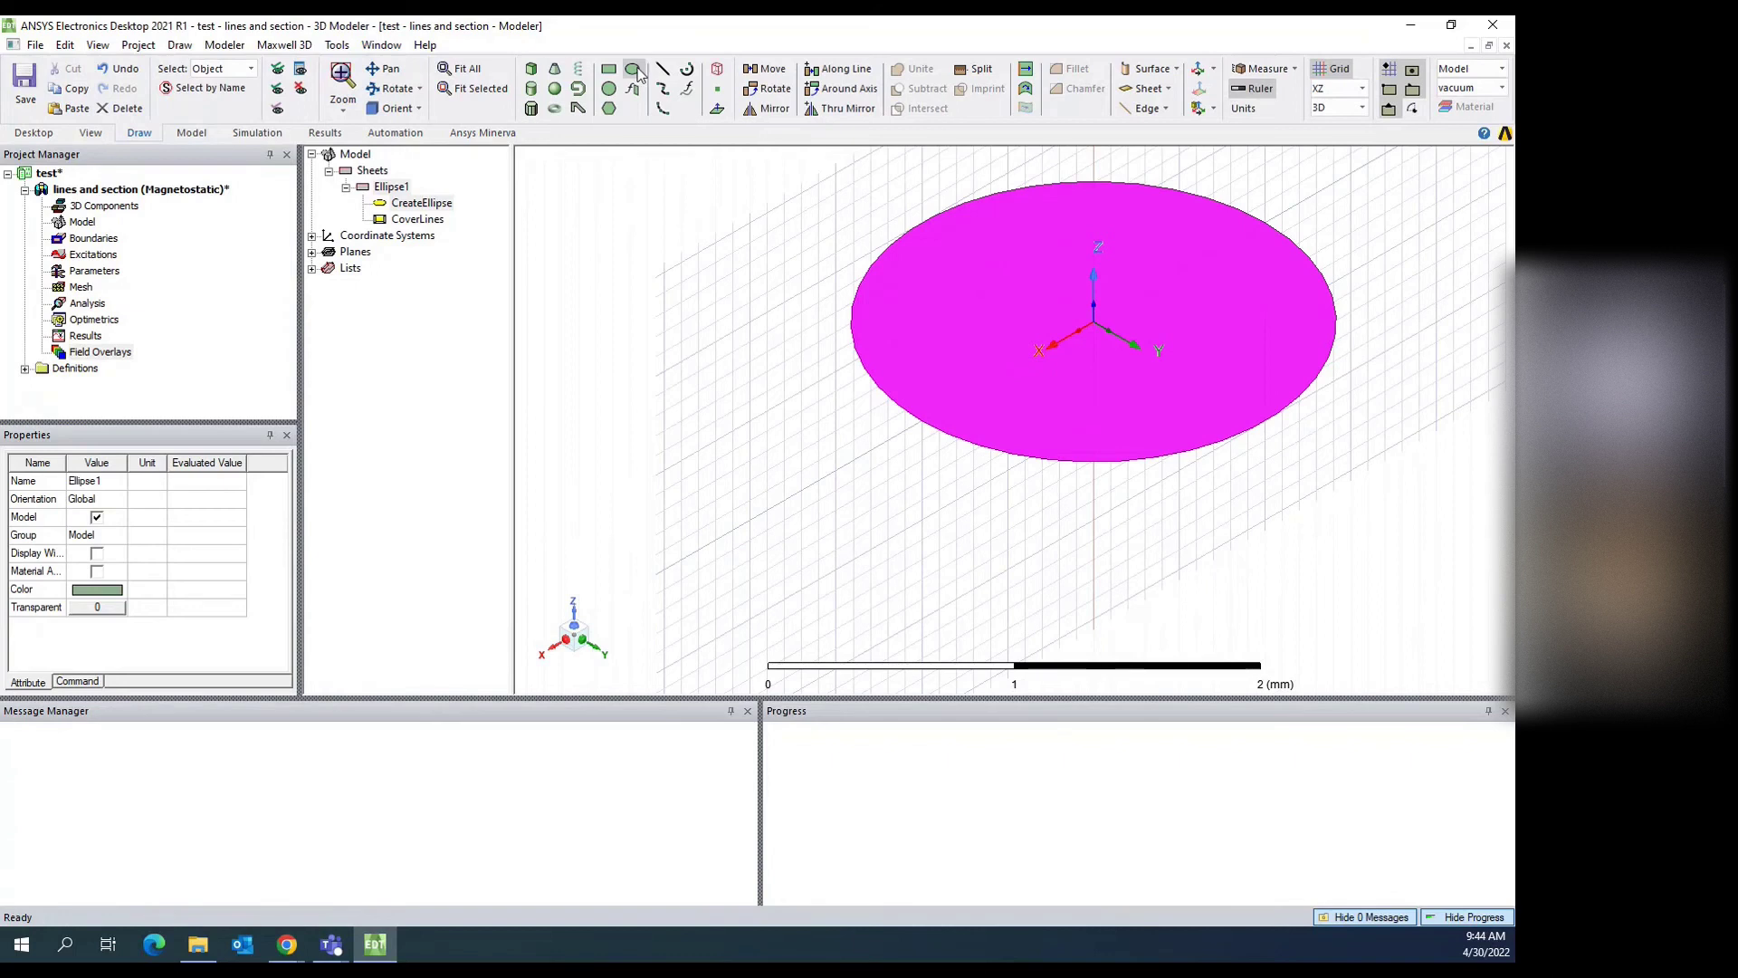
left_click(1095, 324)
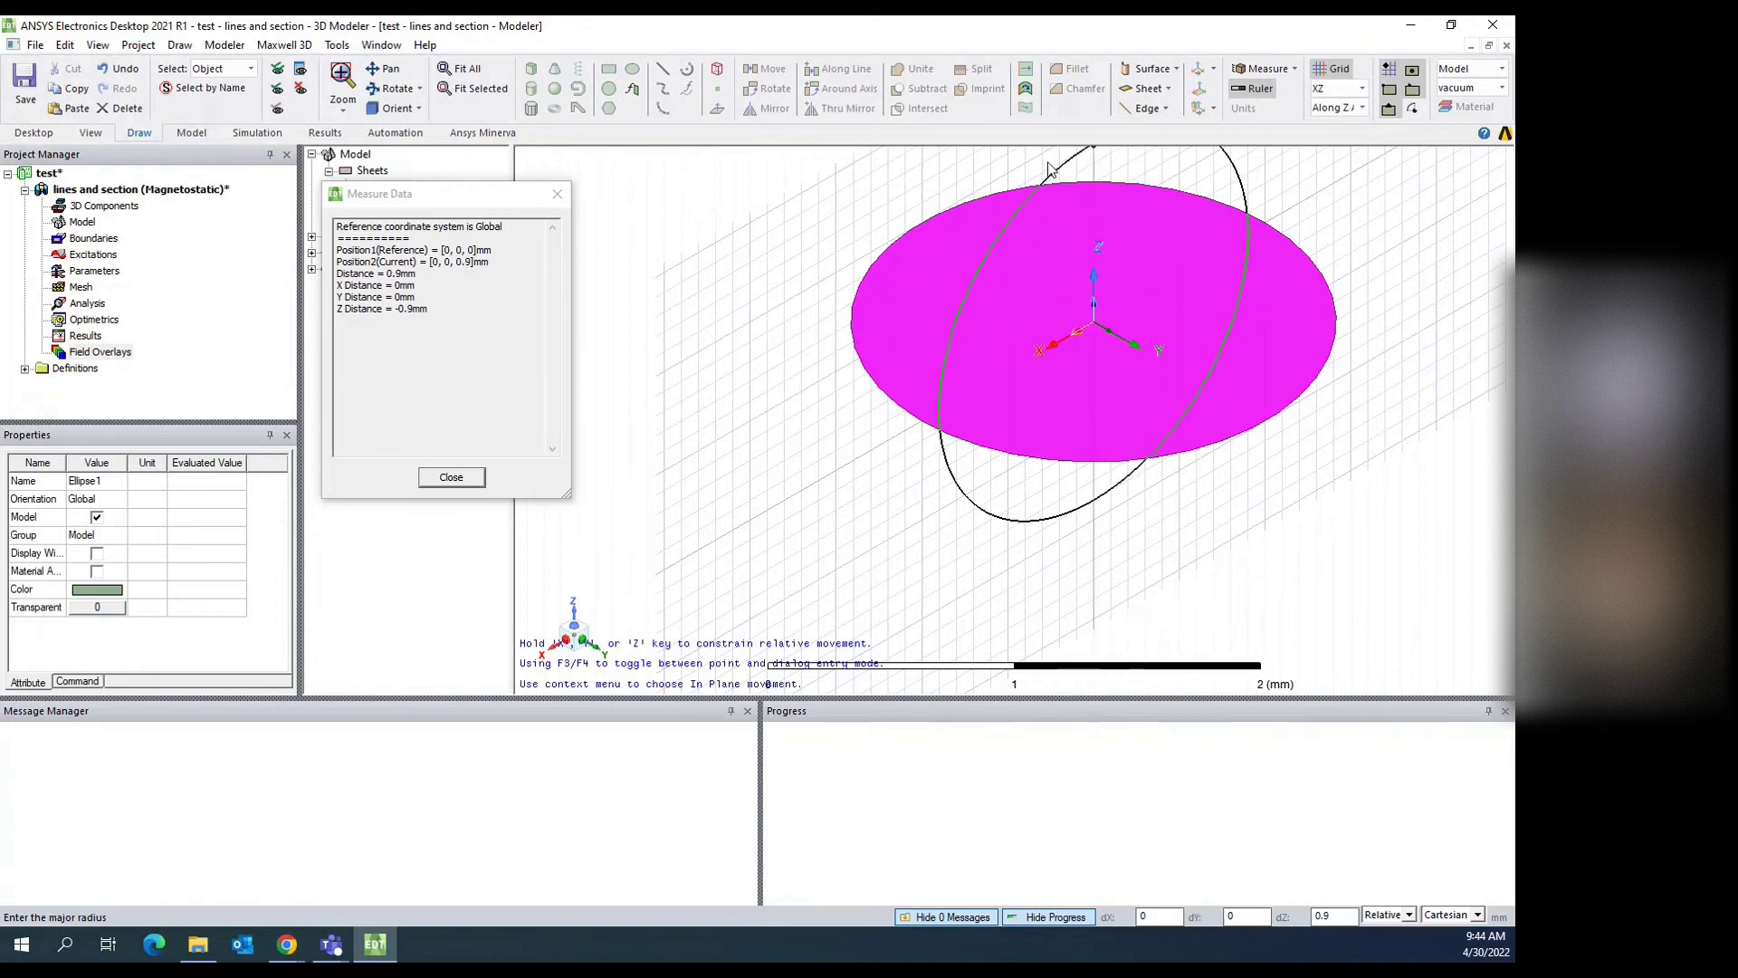
left_click(1050, 160)
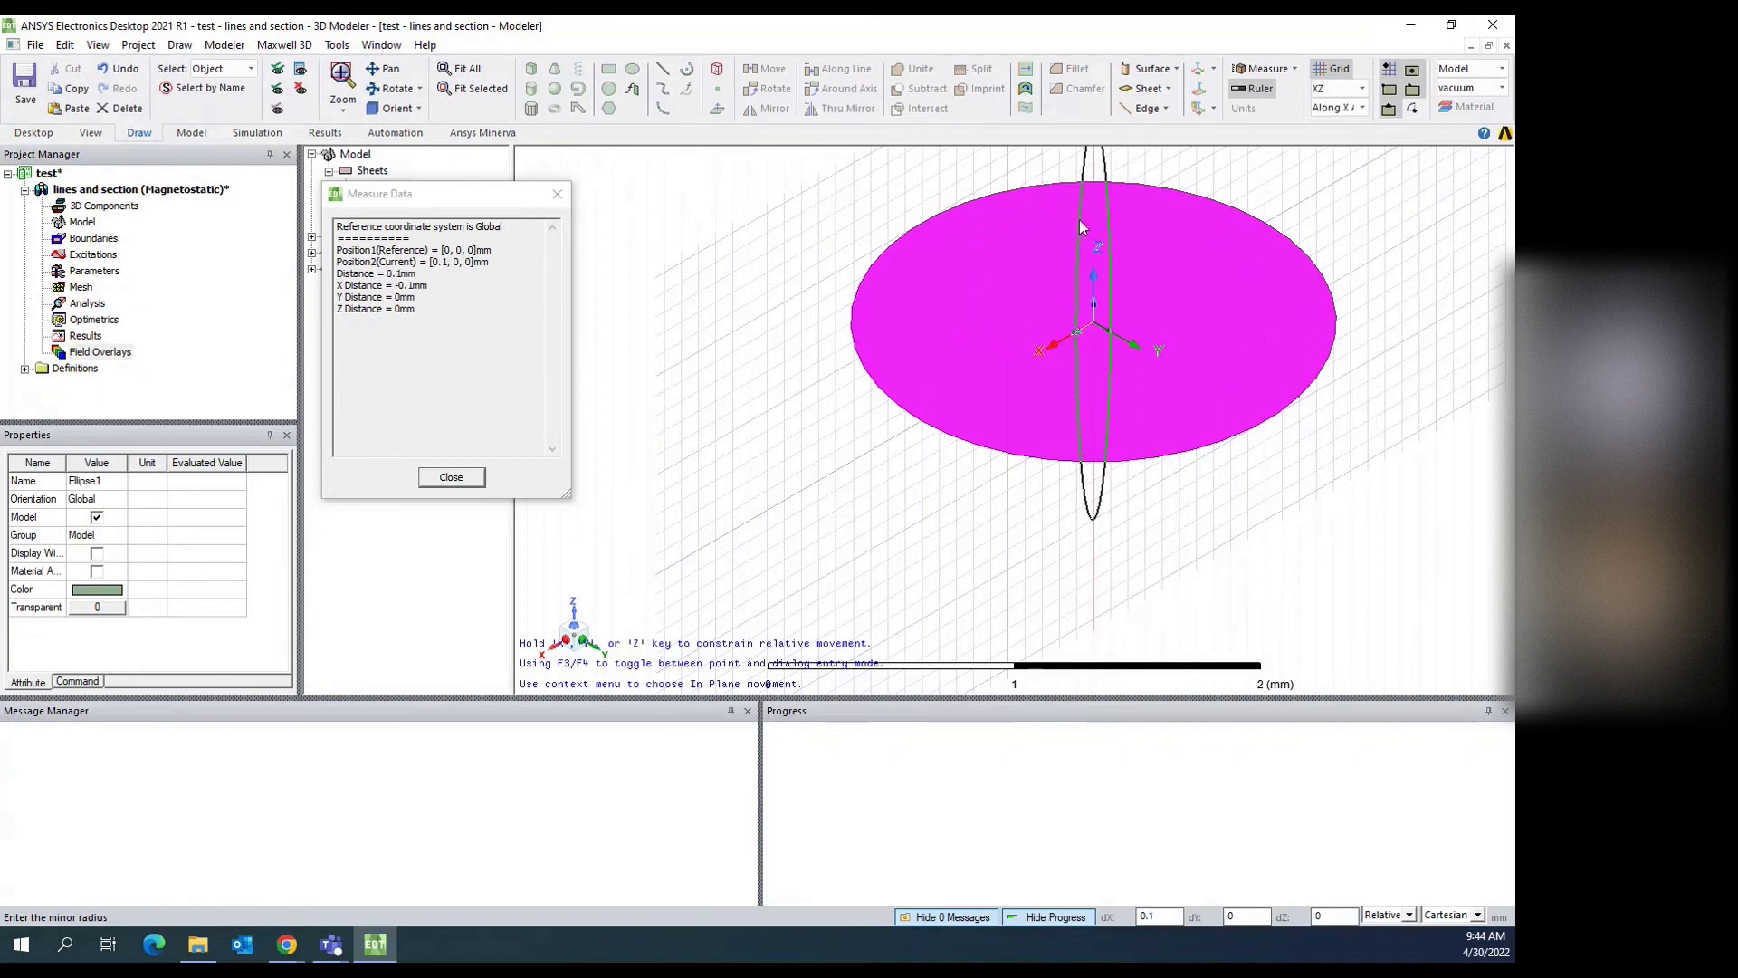
left_click(1215, 184)
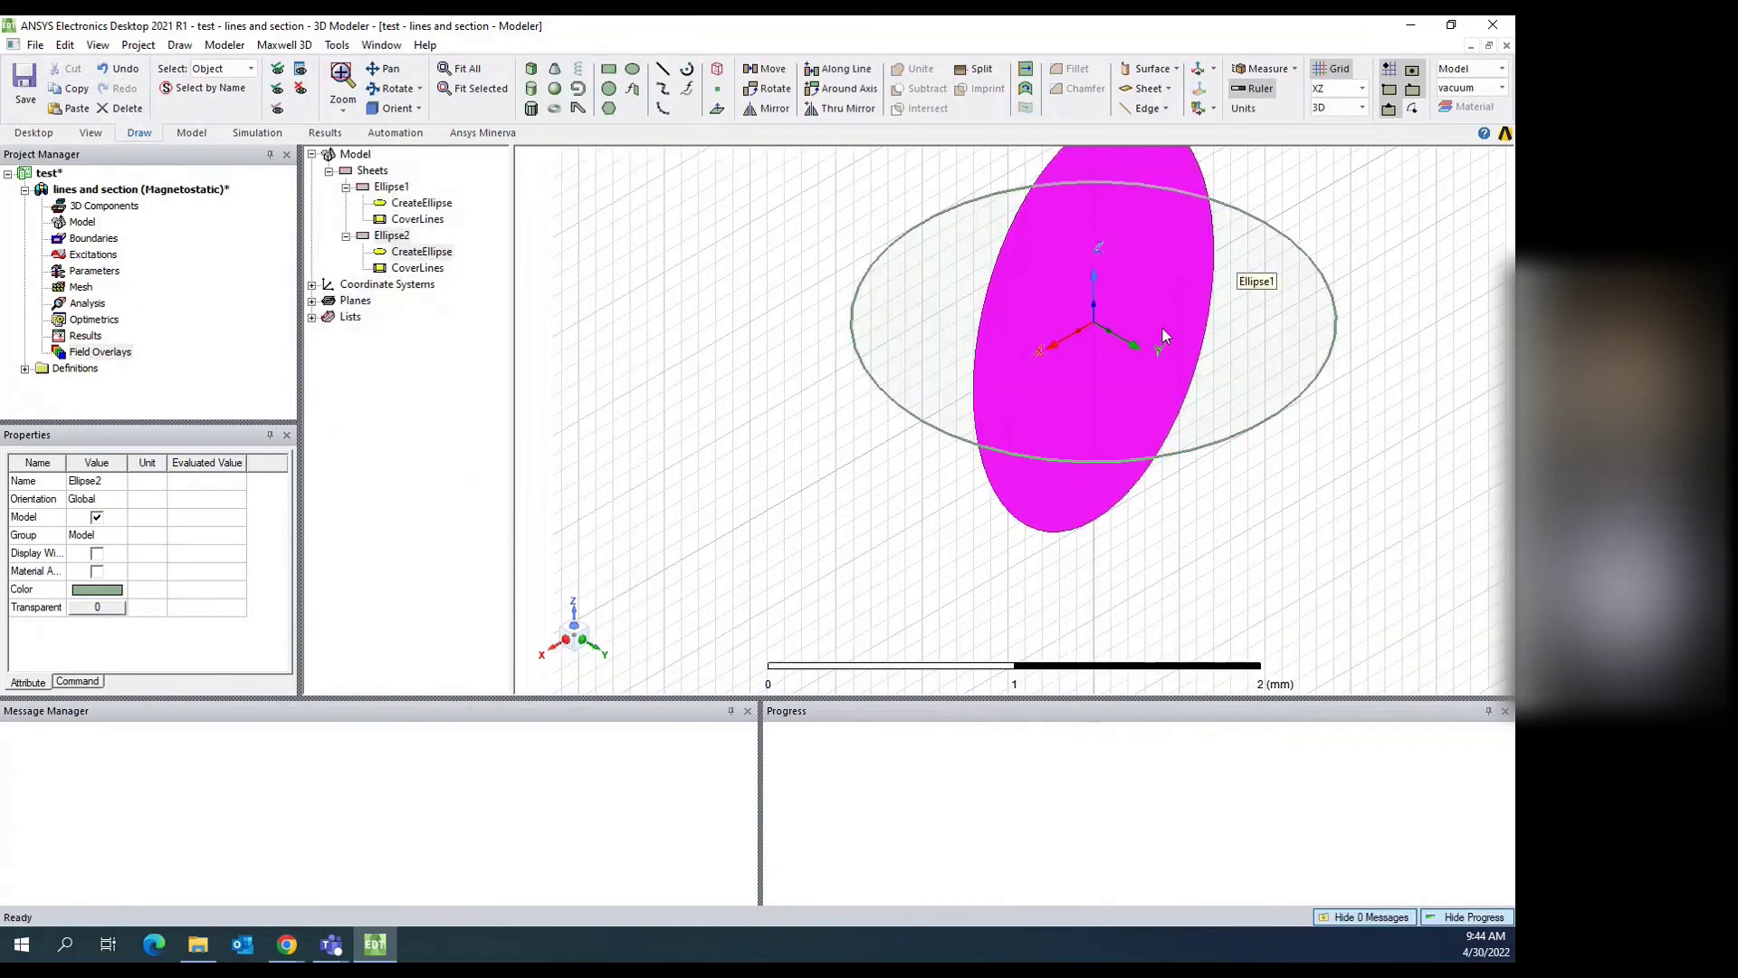
Step: Select the vertical XZ ellipse and the horizontal XY ellipse in turn to compare their orientations
scroll(1143, 588, "down", 4)
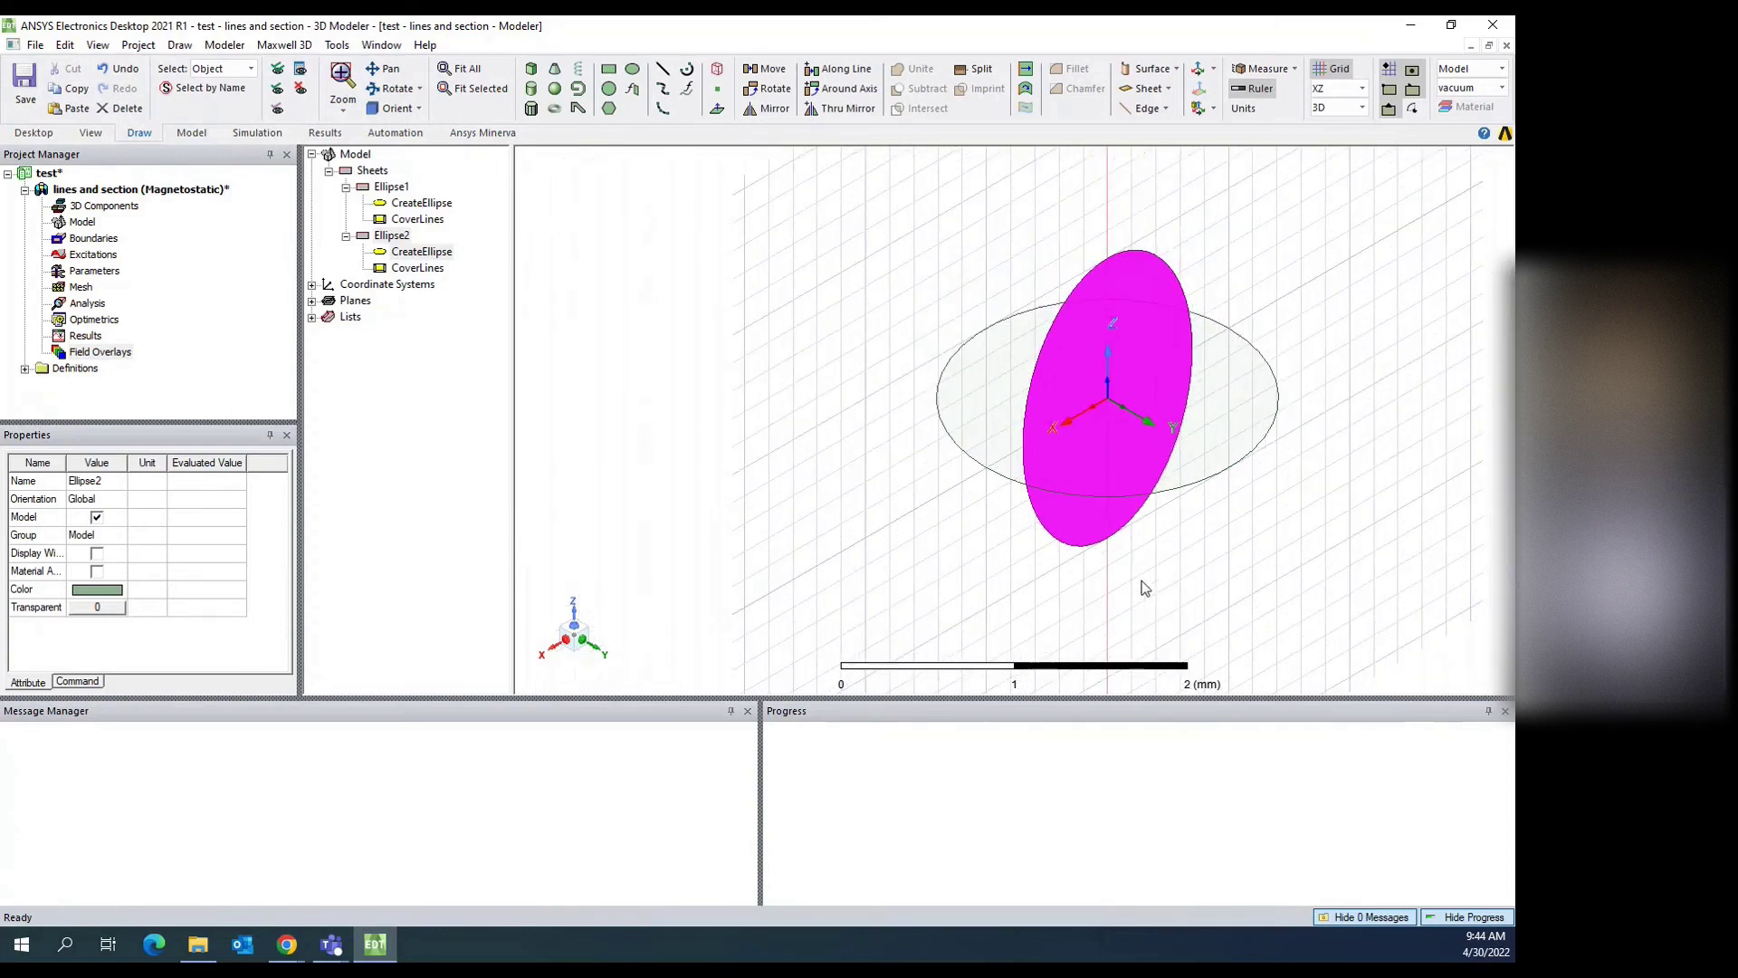
left_click(1150, 369)
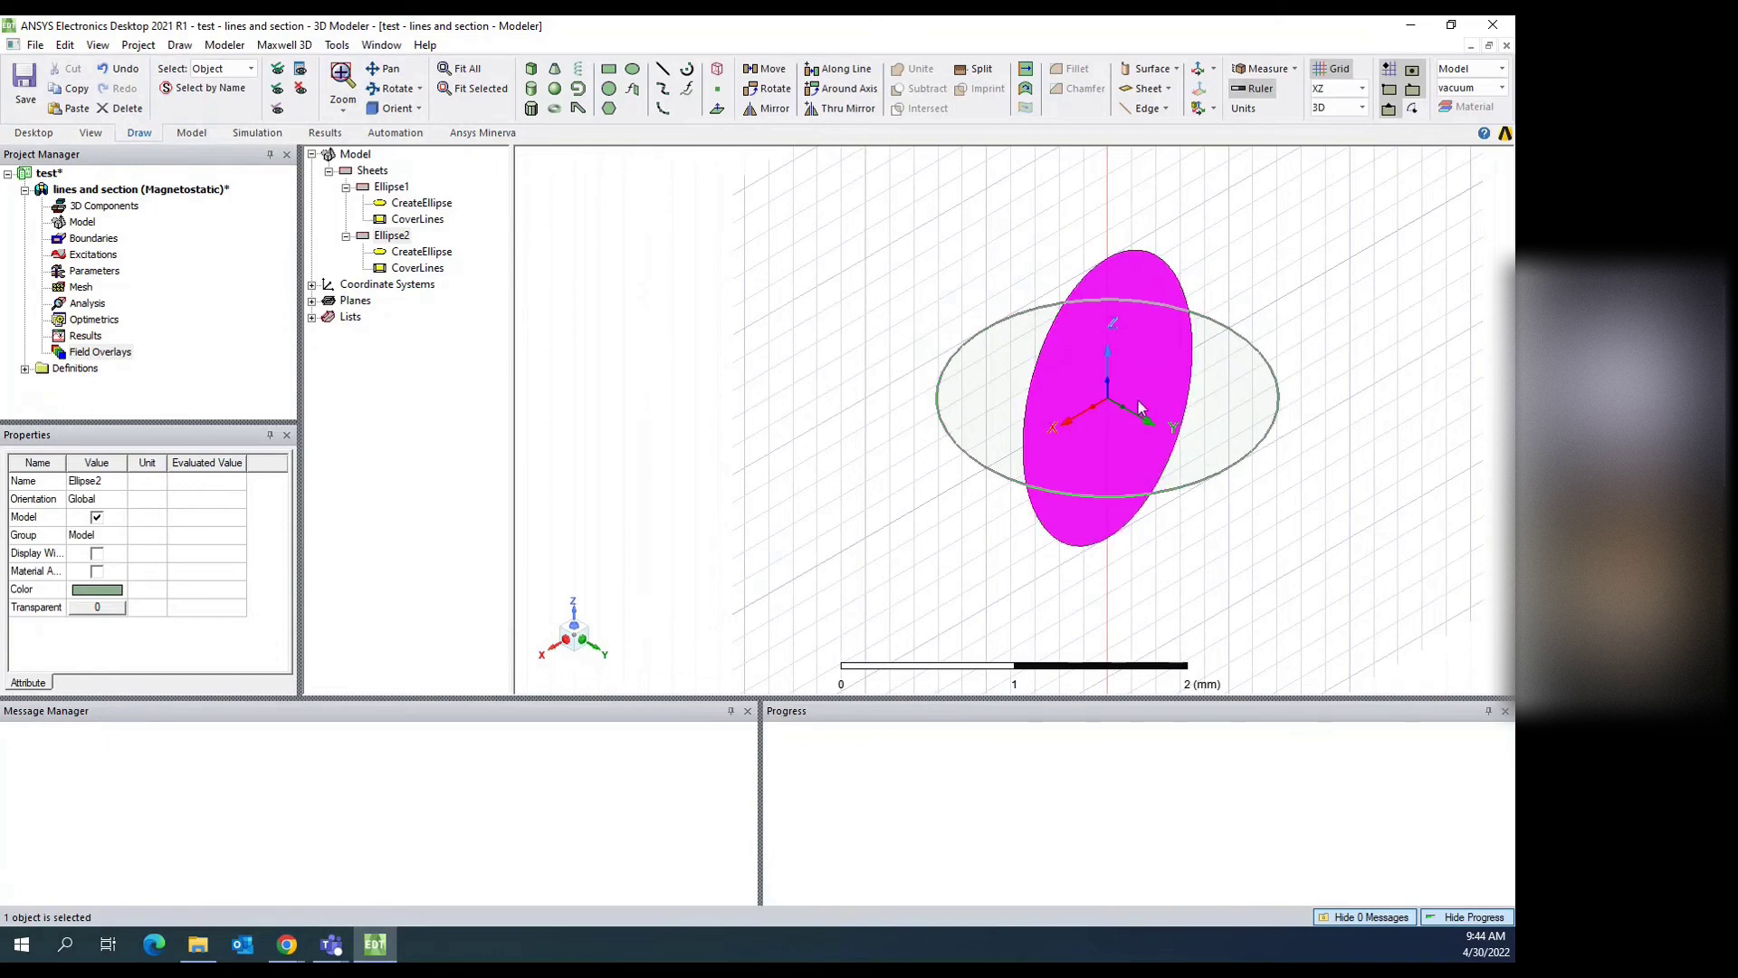
scroll(1103, 482, "down", 2)
scroll(1105, 489, "up", 2)
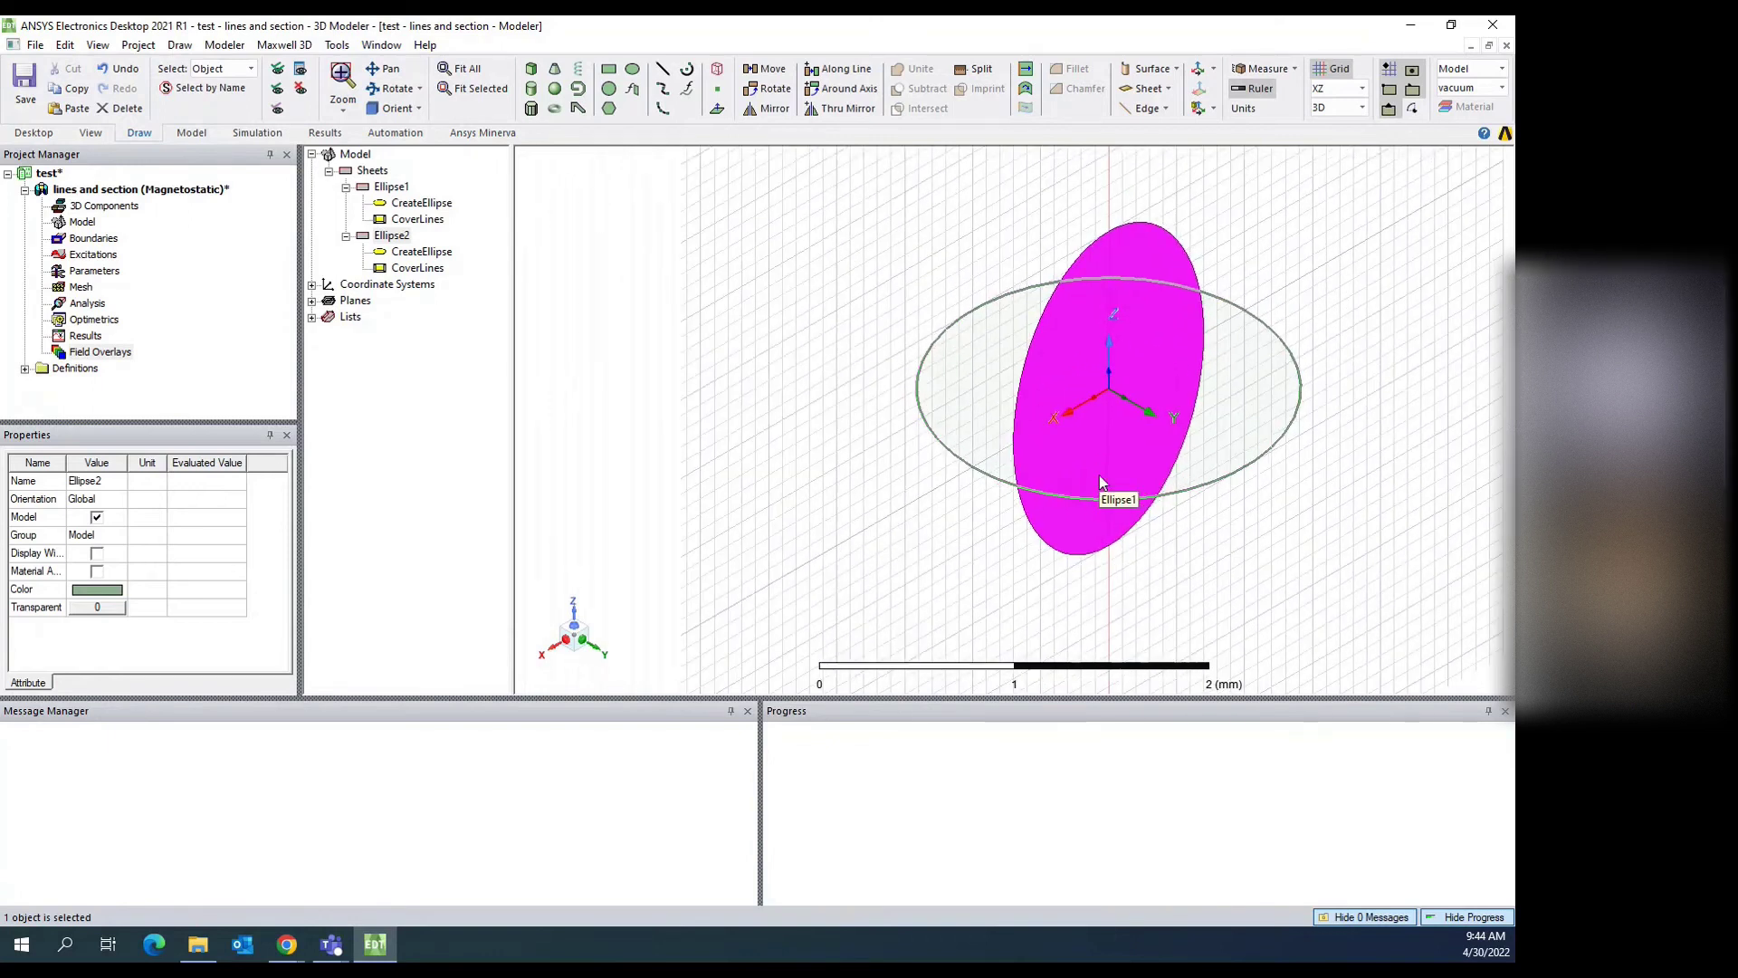
left_click(1236, 403)
left_click(1127, 258)
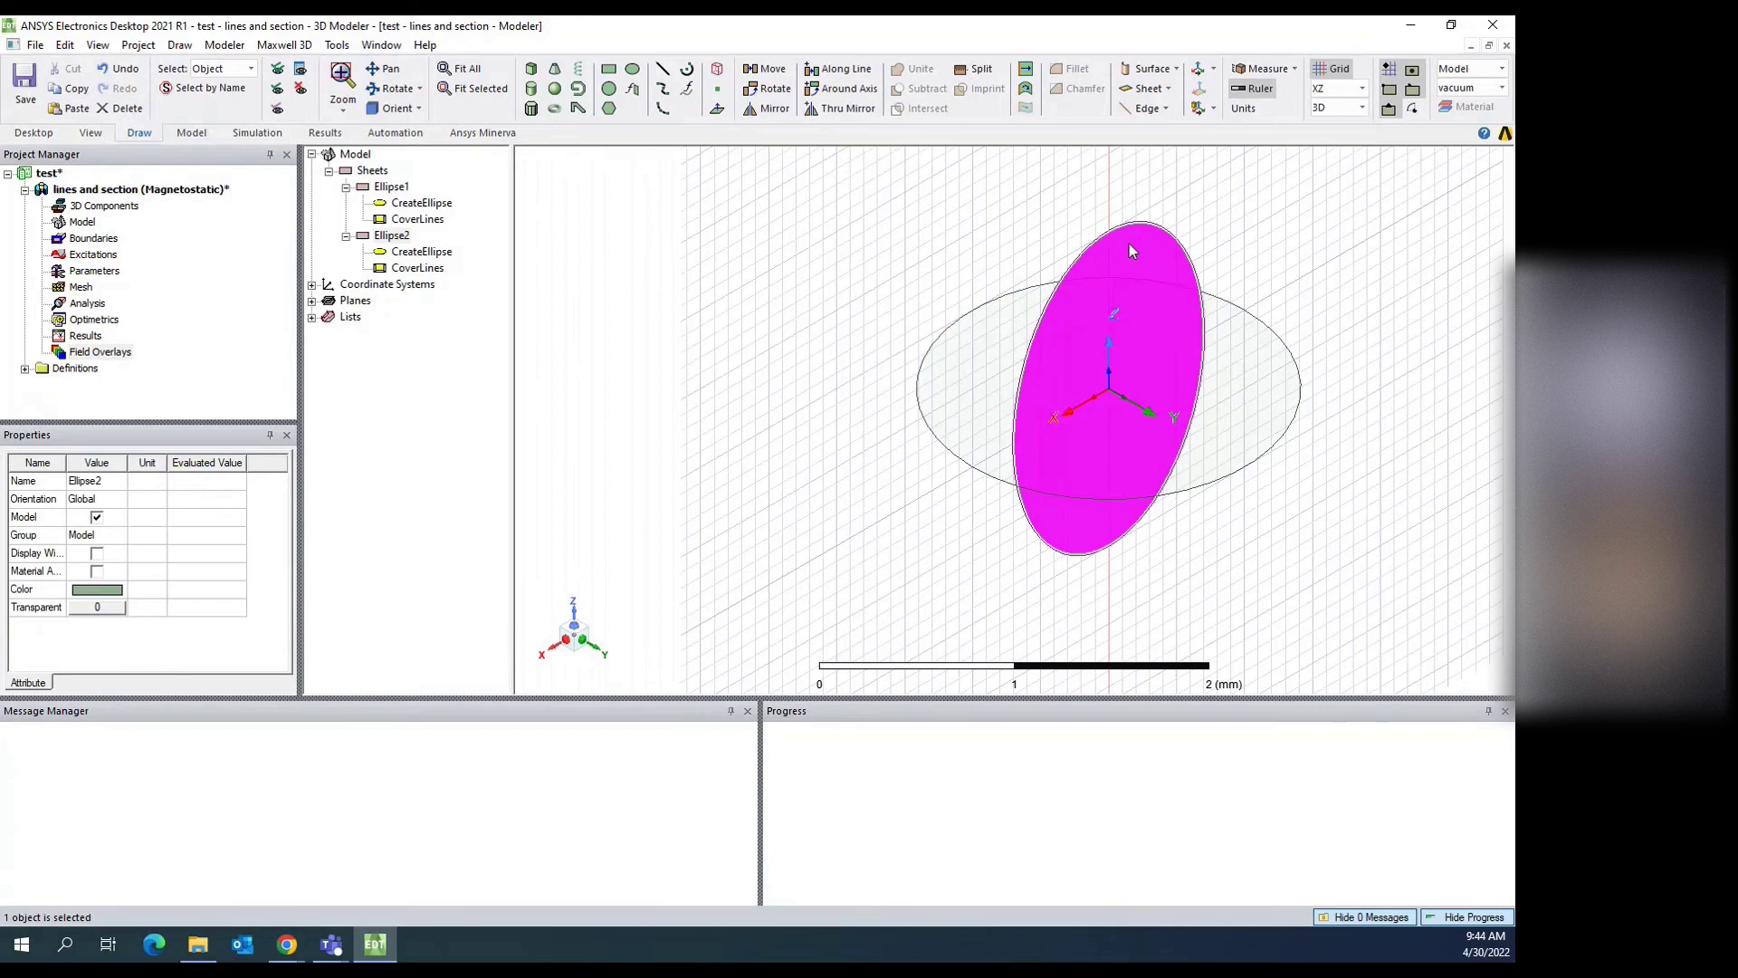
left_click(1258, 425)
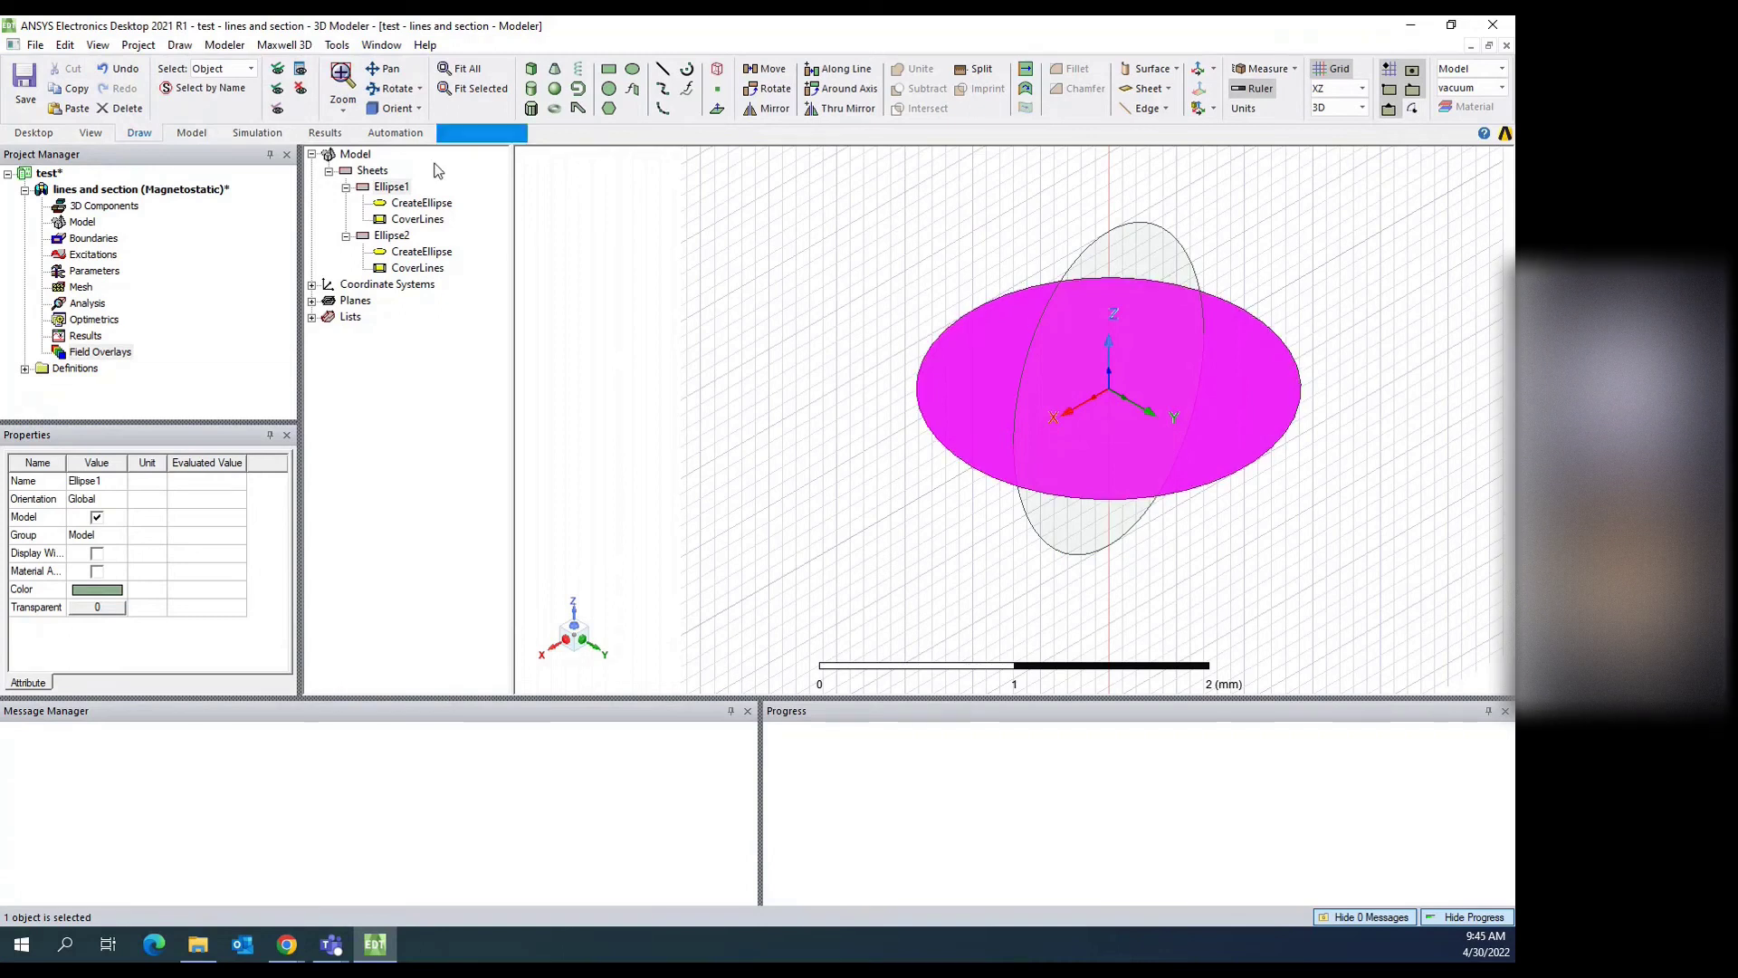
Step: View the two ellipses from the Top (-Z) orientation, centre them in view, and select the horizontal ellipse to examine it
left_click(419, 107)
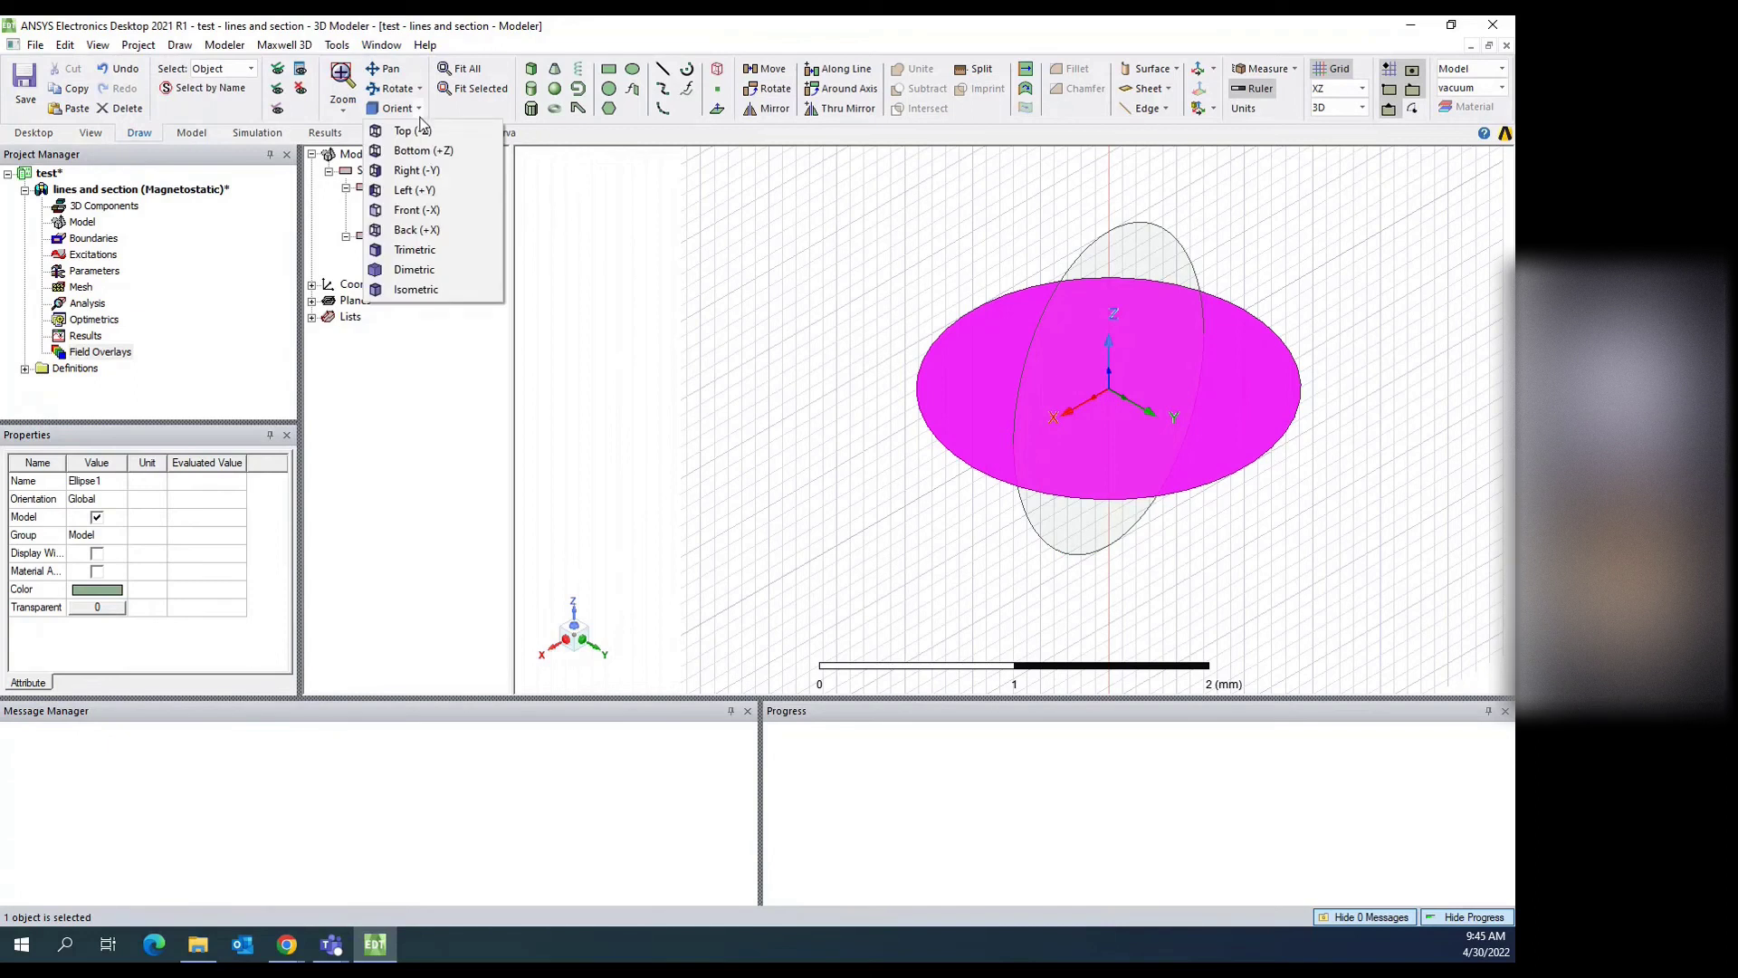
left_click(413, 133)
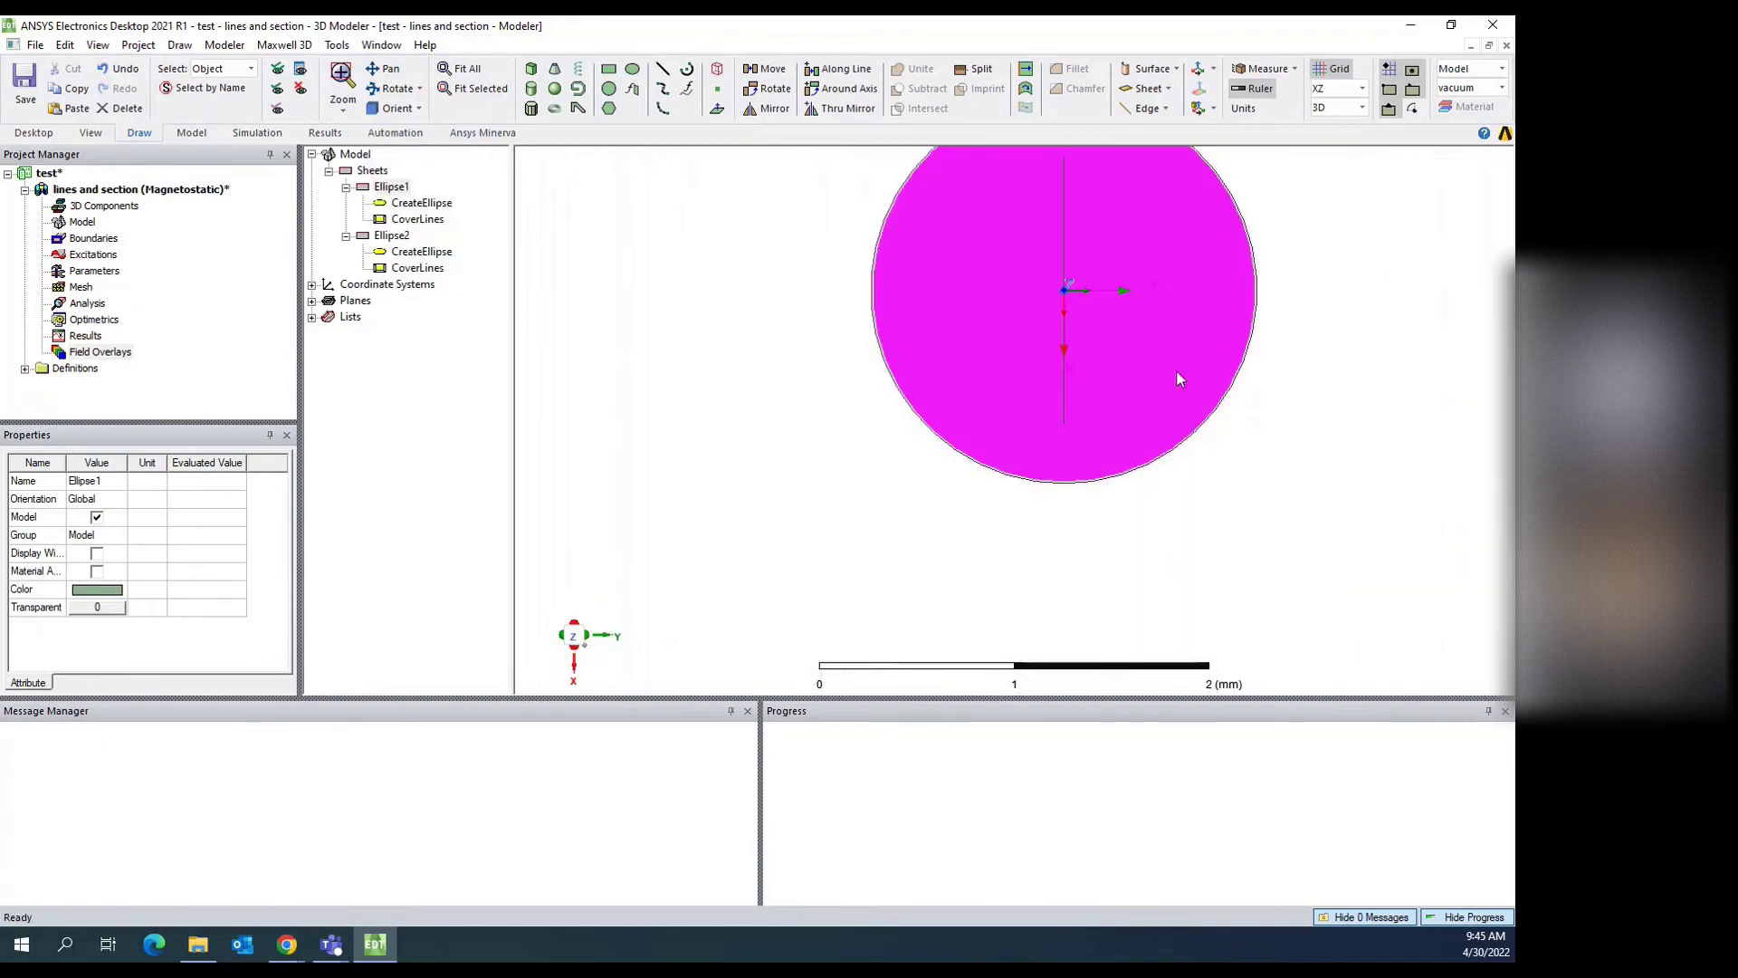
scroll(1285, 450, "down", 3)
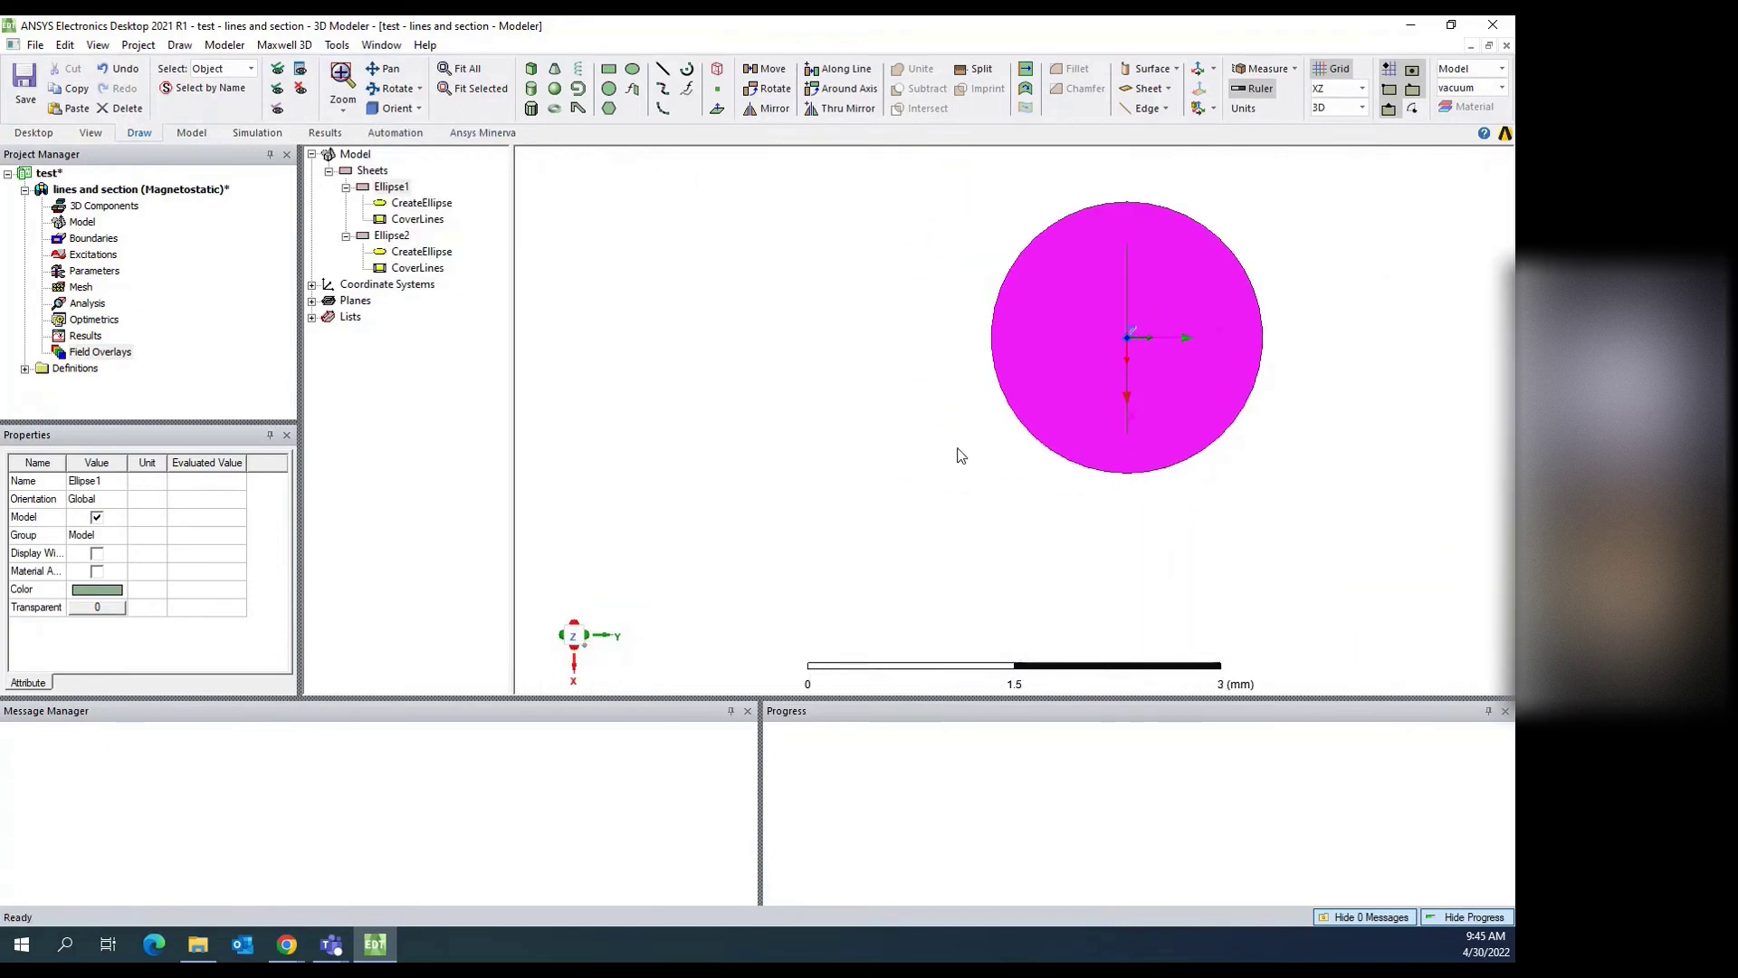
left_click(868, 461)
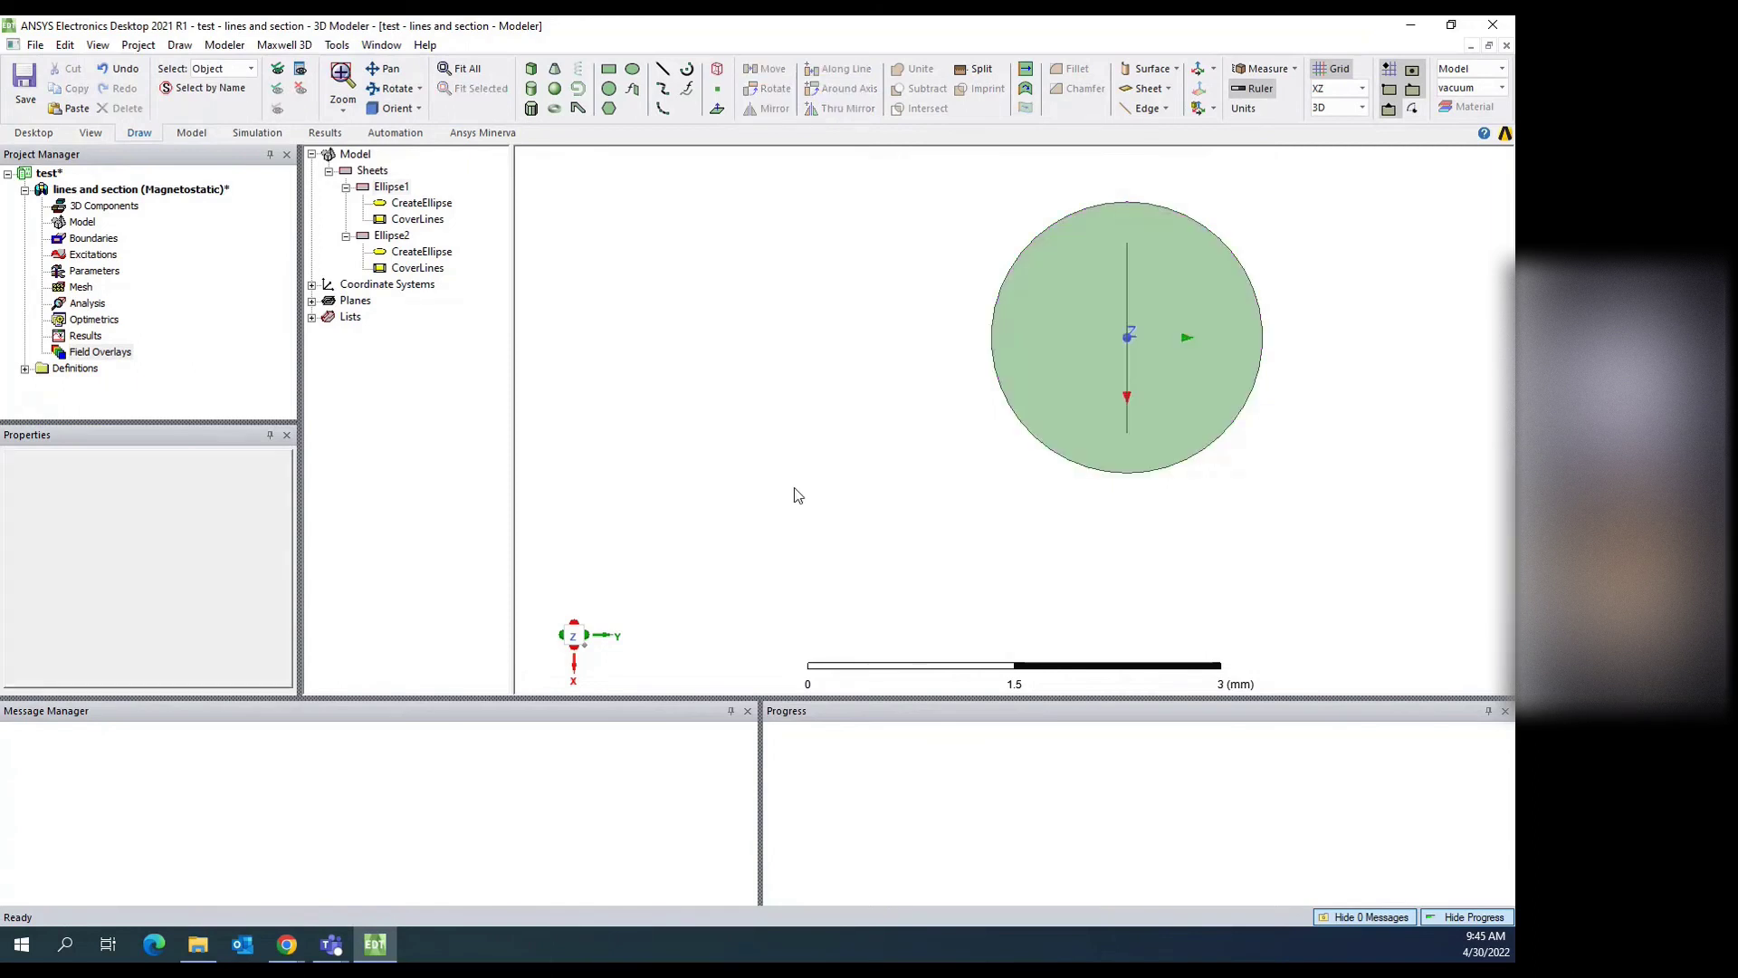
middle_click_drag(905, 371, 718, 423)
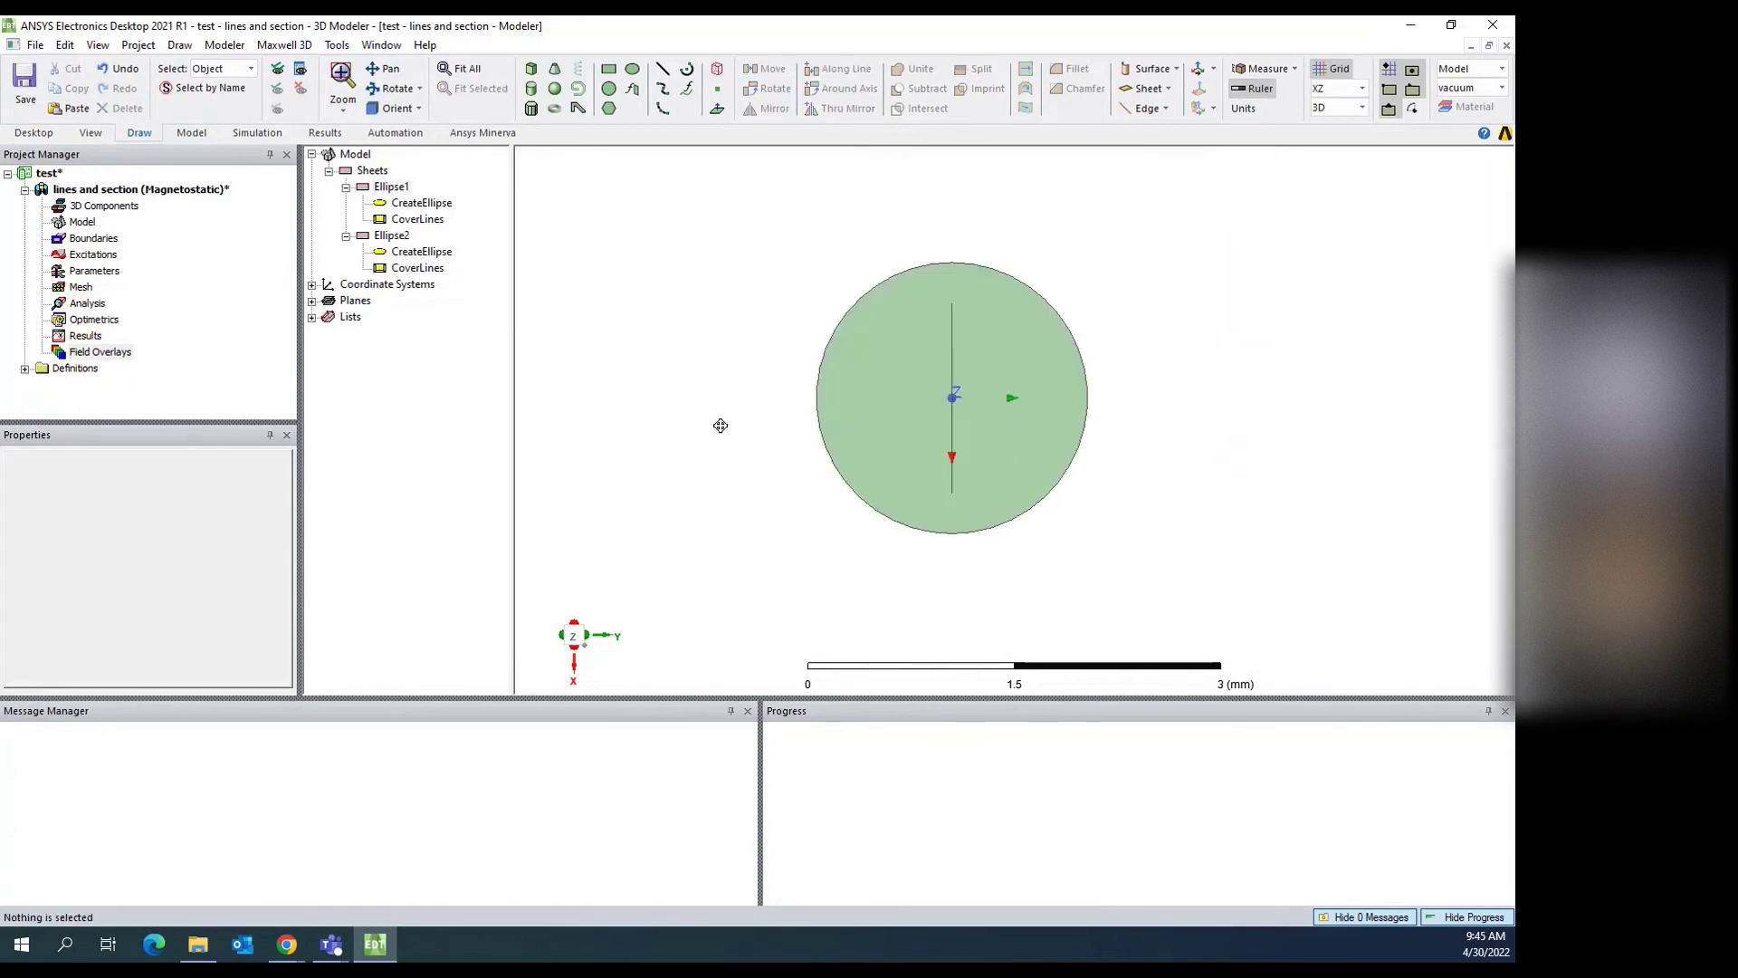
left_click(1016, 305)
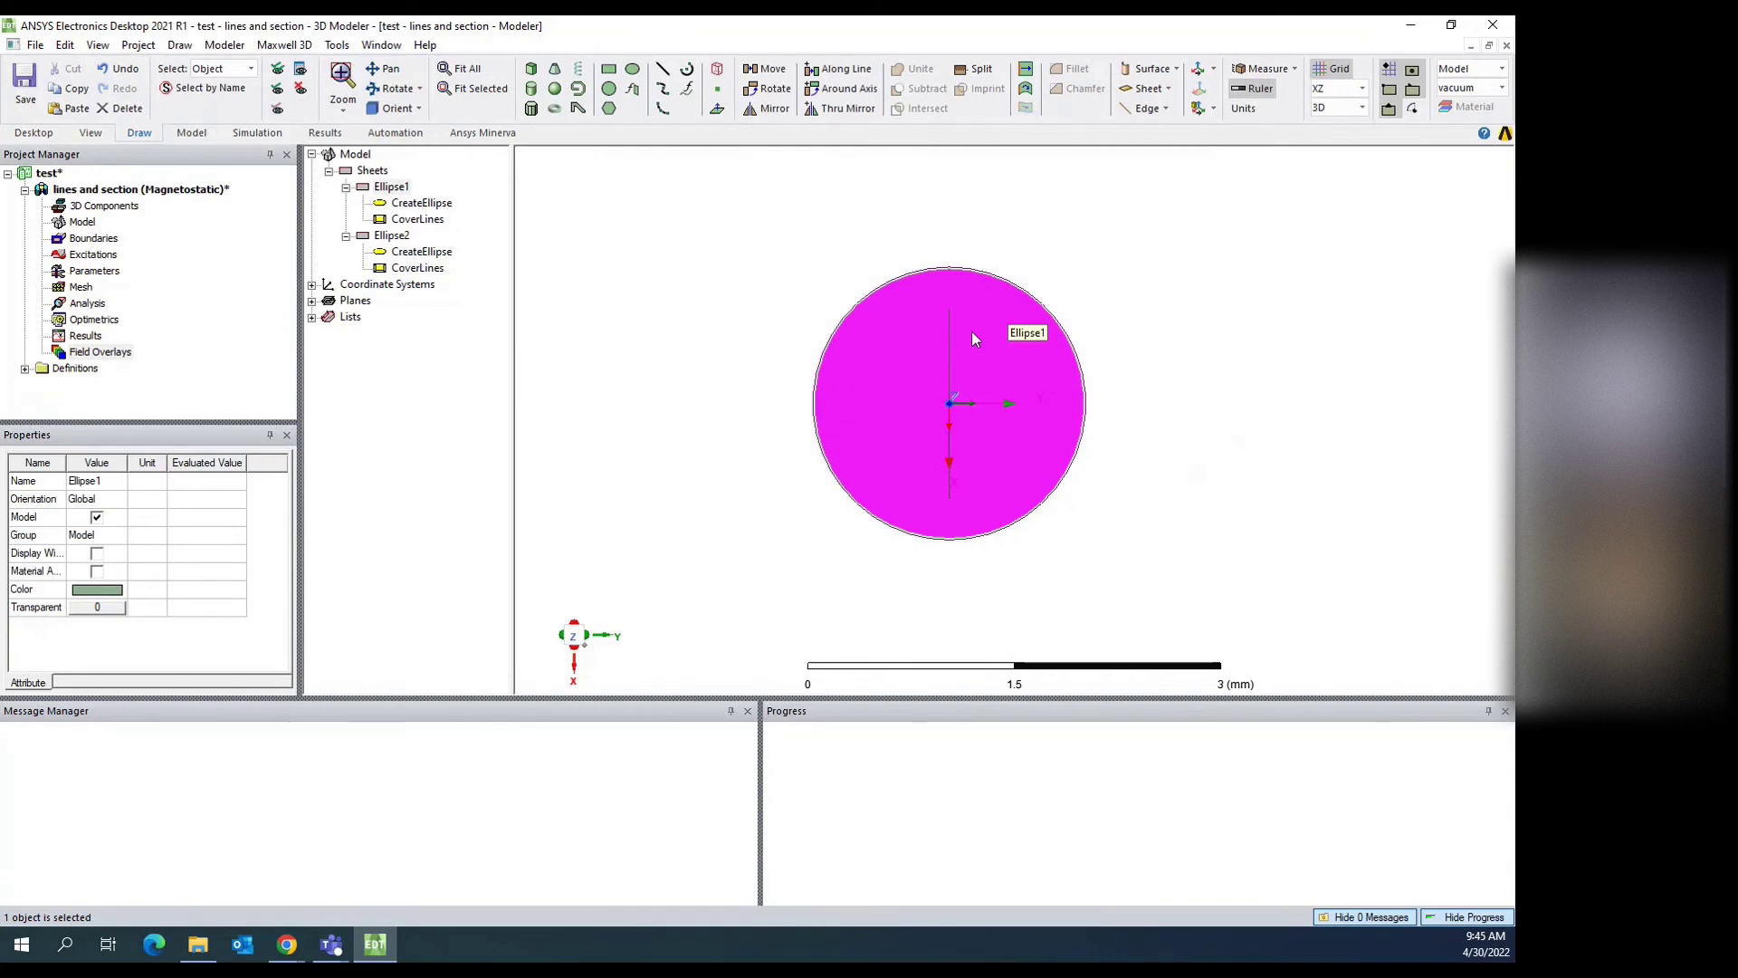
Step: View the ellipses from the Front (-X) and Left (+Y) orientations to examine how each sheet appears along the axes
left_click(414, 112)
left_click(419, 109)
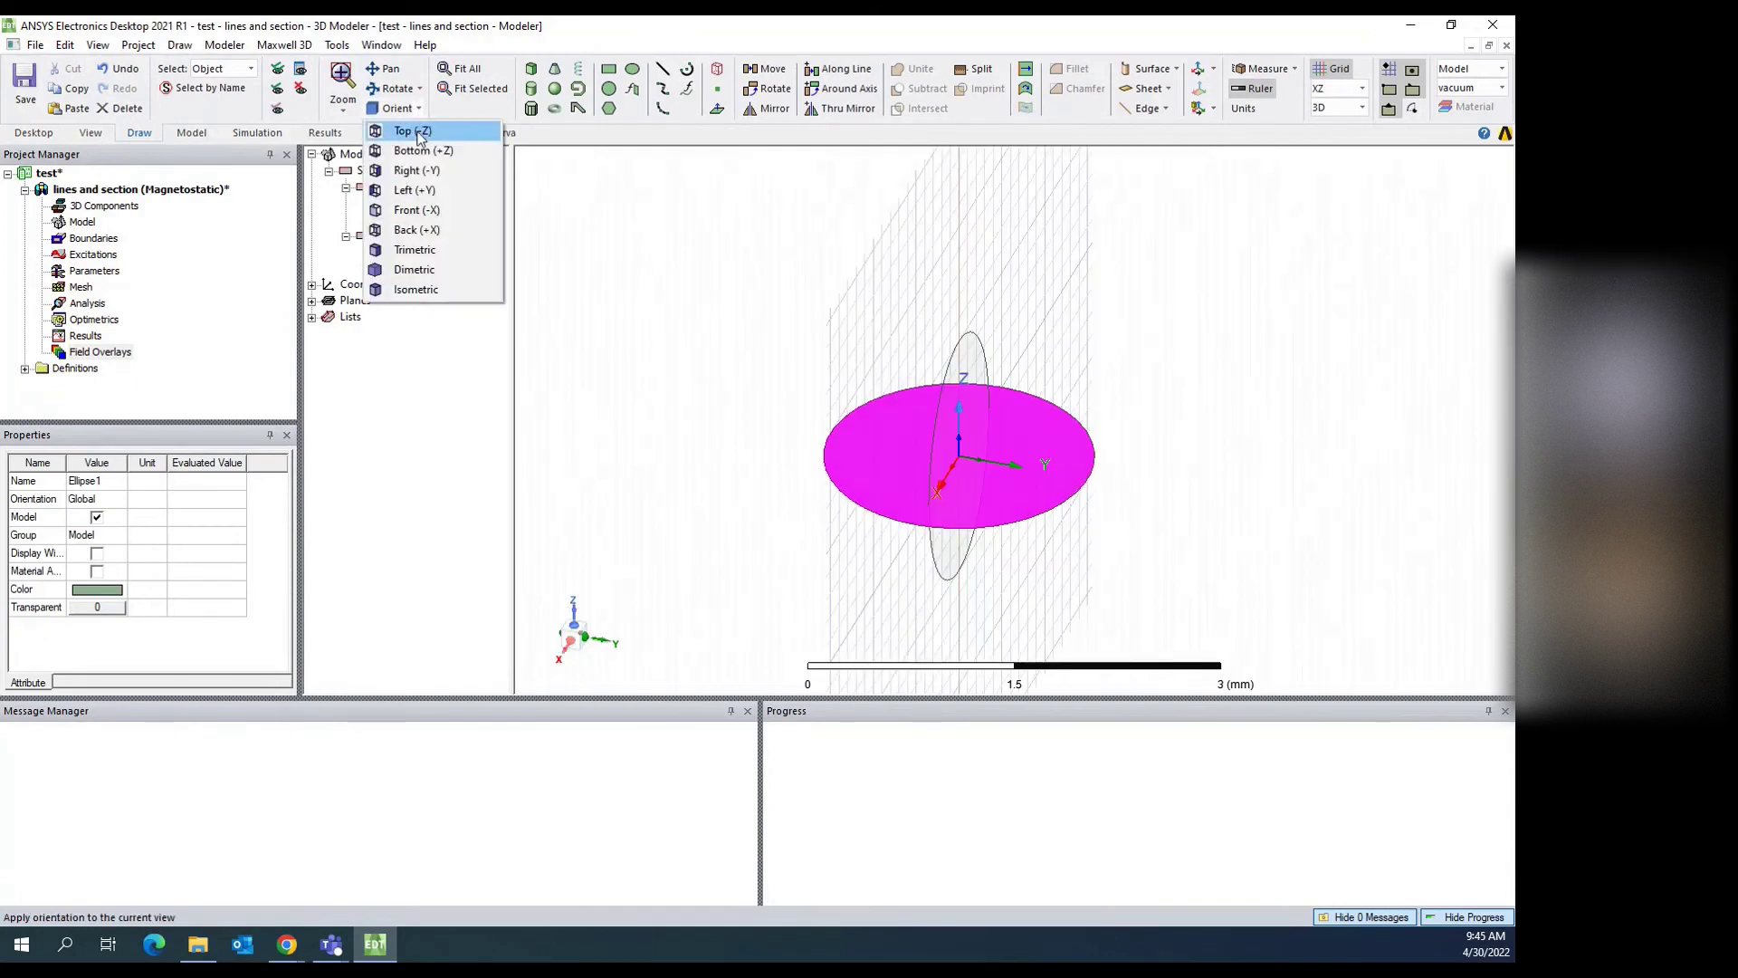
left_click(416, 210)
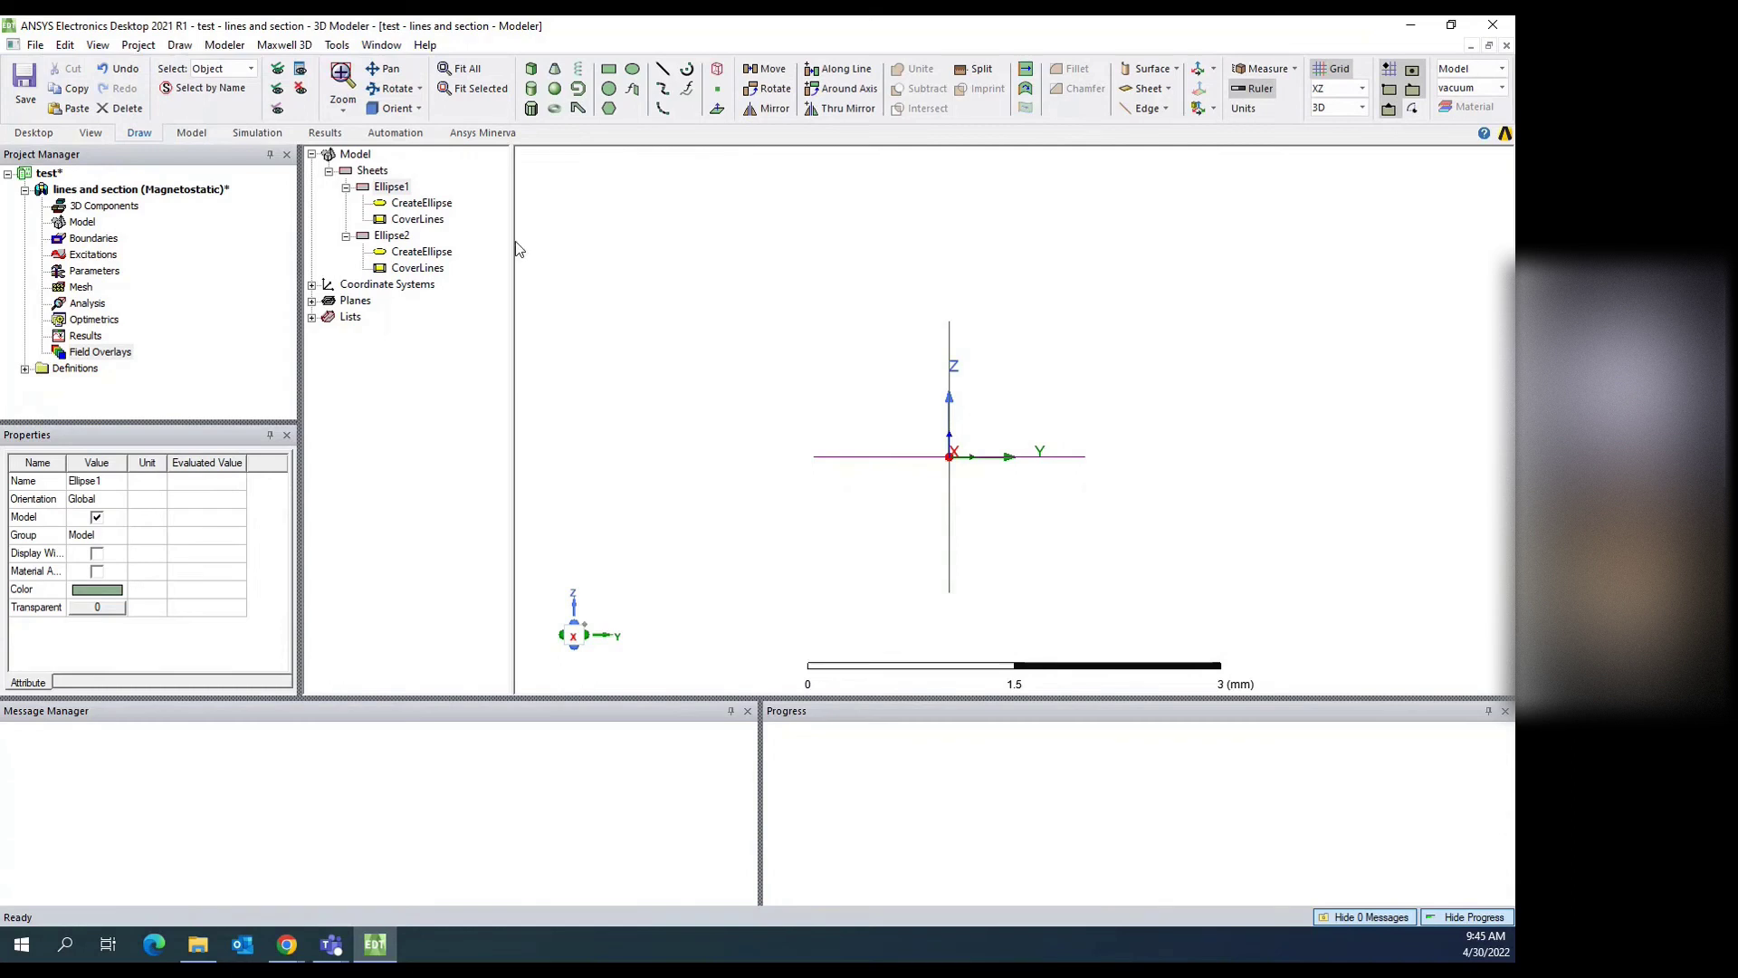
left_click(405, 109)
left_click(419, 109)
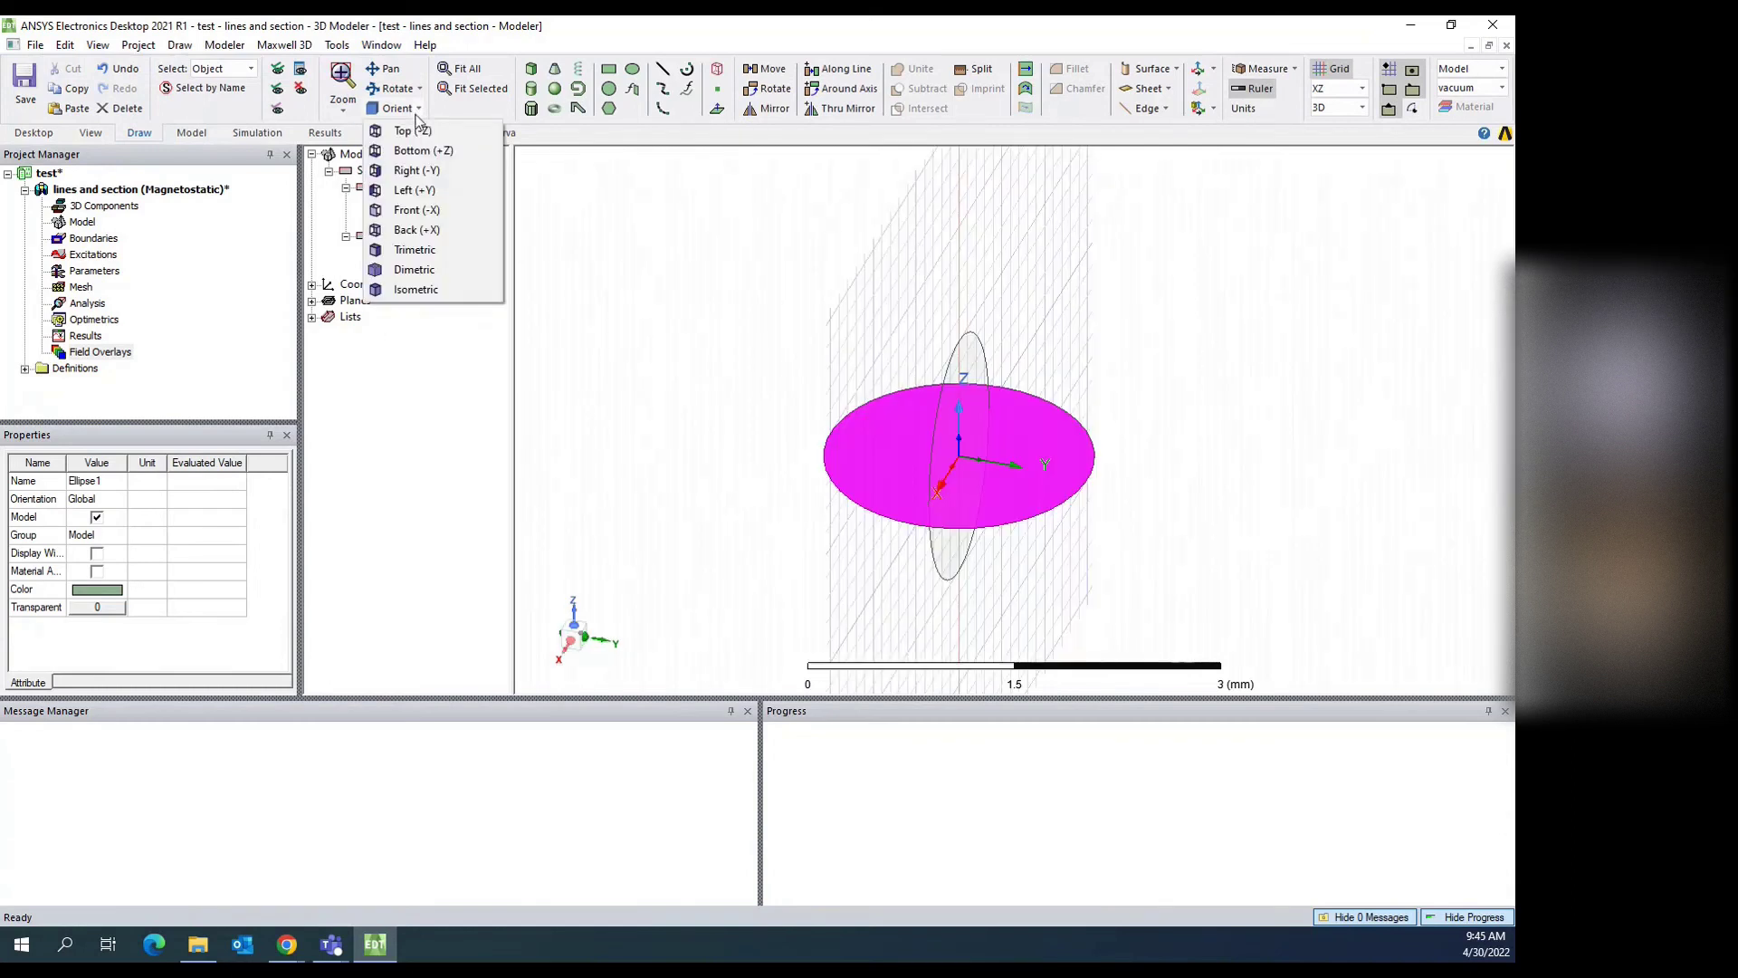
left_click(422, 196)
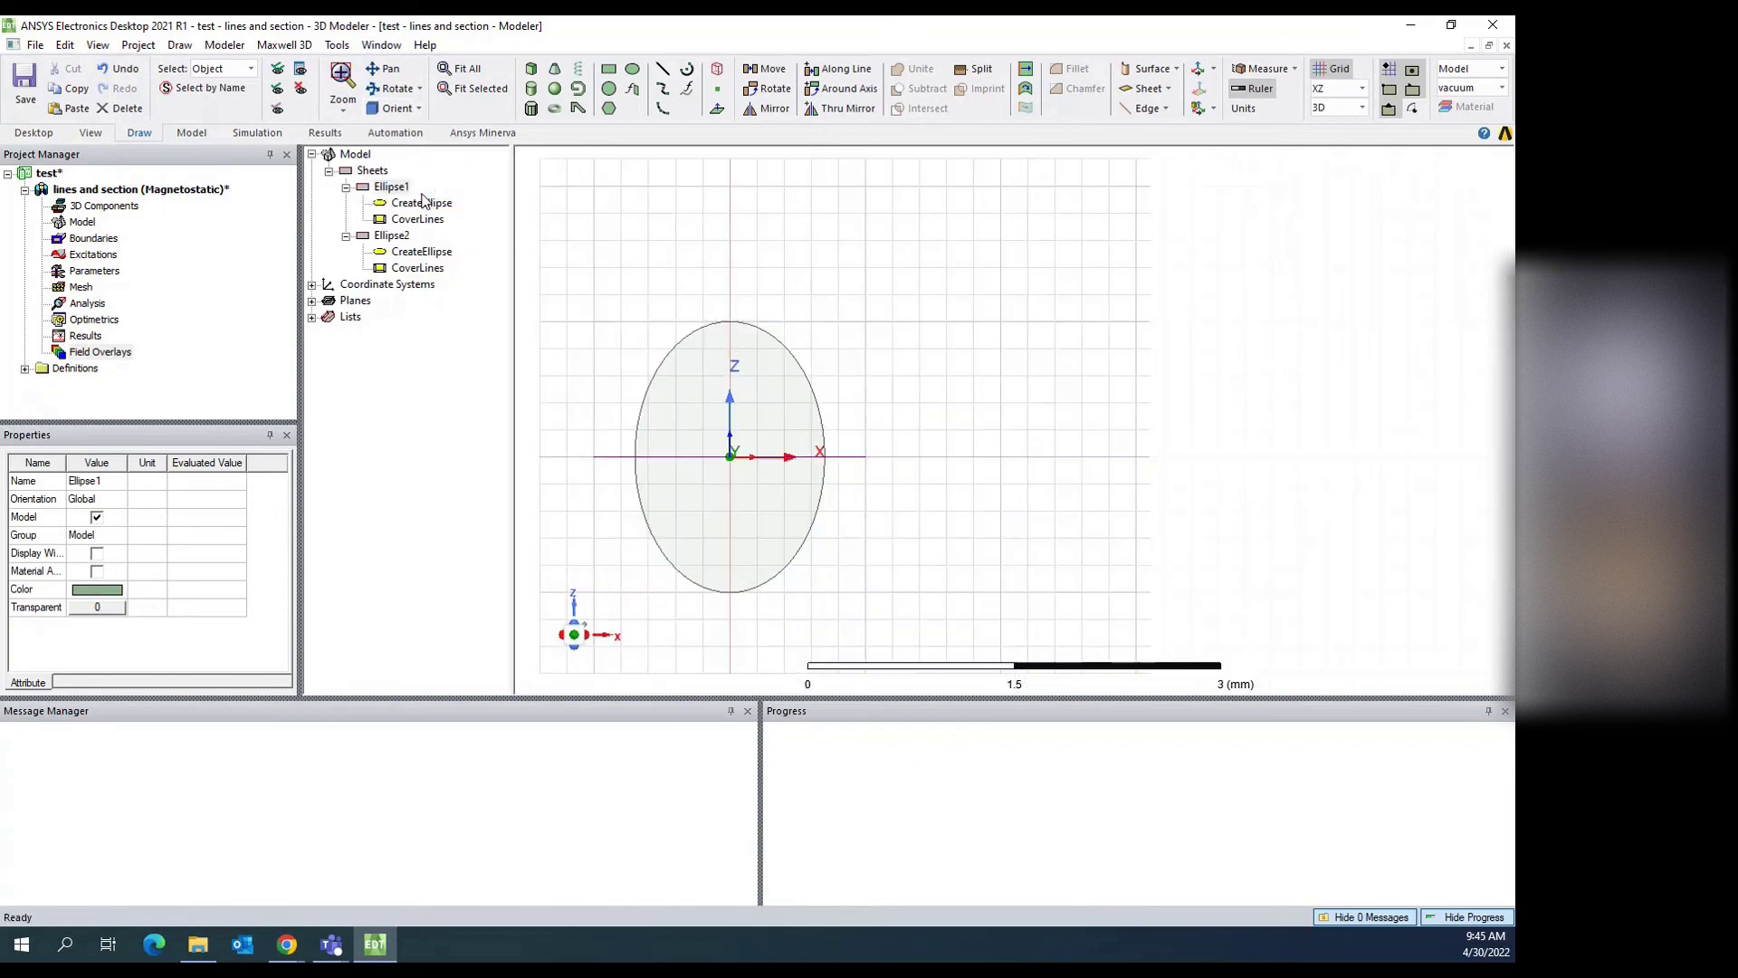
left_click(419, 108)
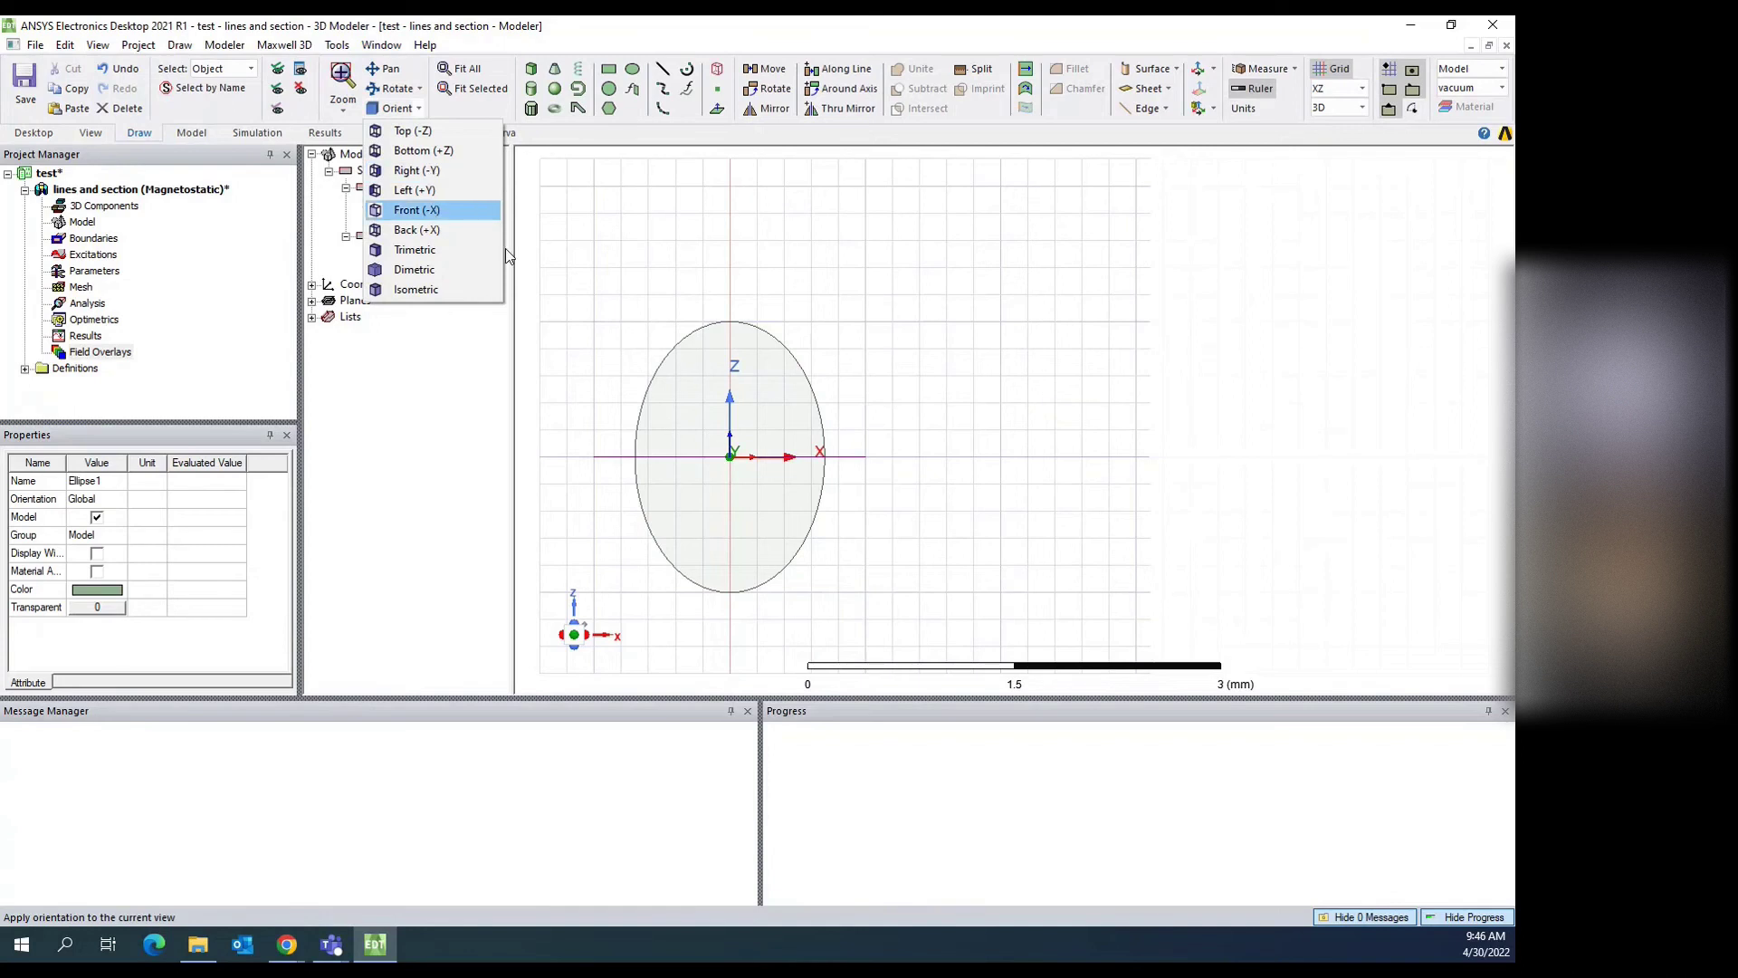
left_click(590, 293)
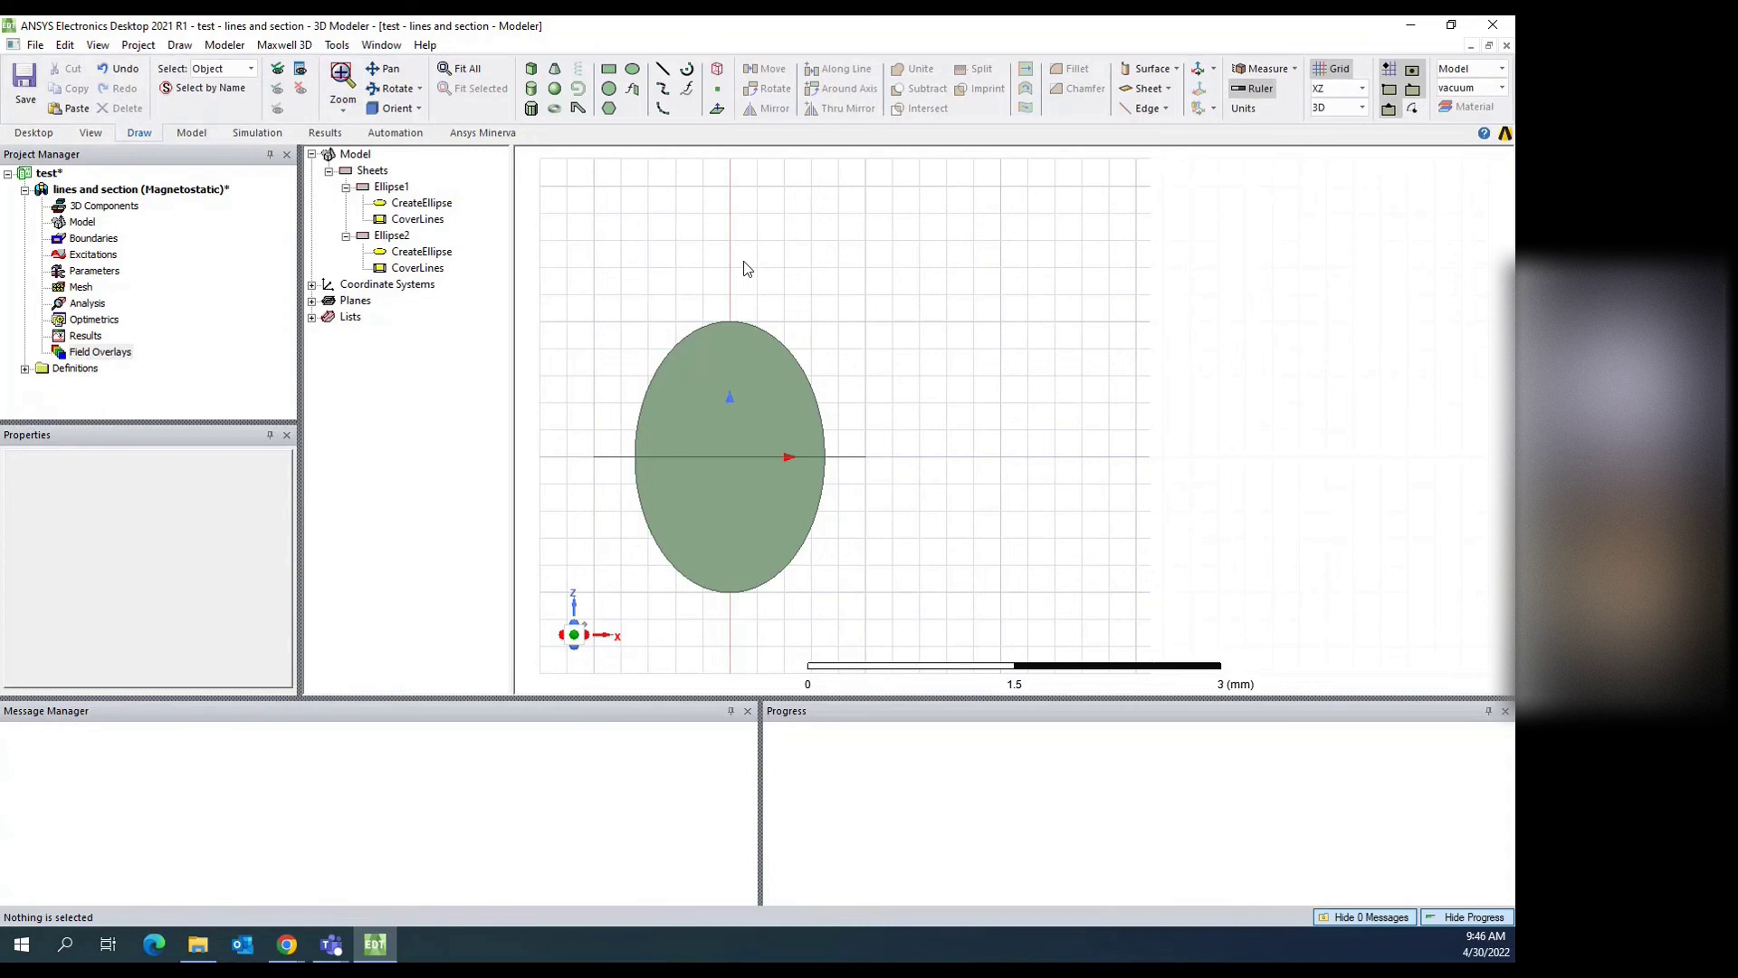
Step: Delete the vertical XZ ellipse and the remaining horizontal XY ellipse from the model
left_click(730, 358)
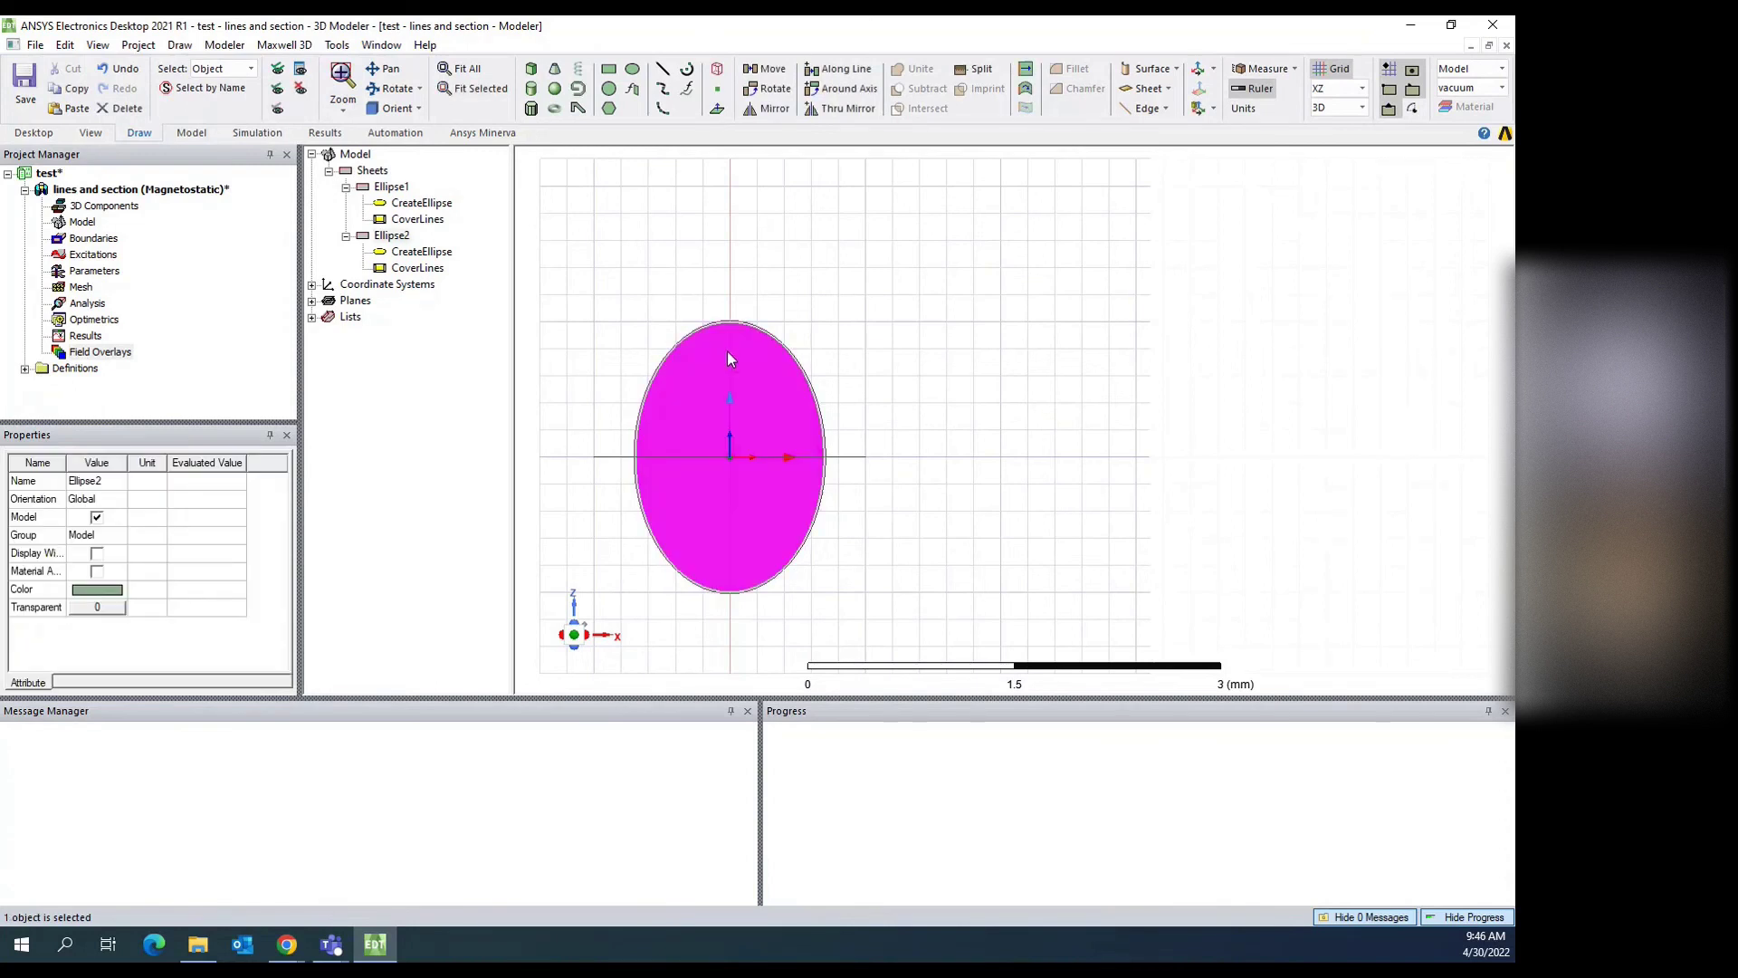
key("Delete")
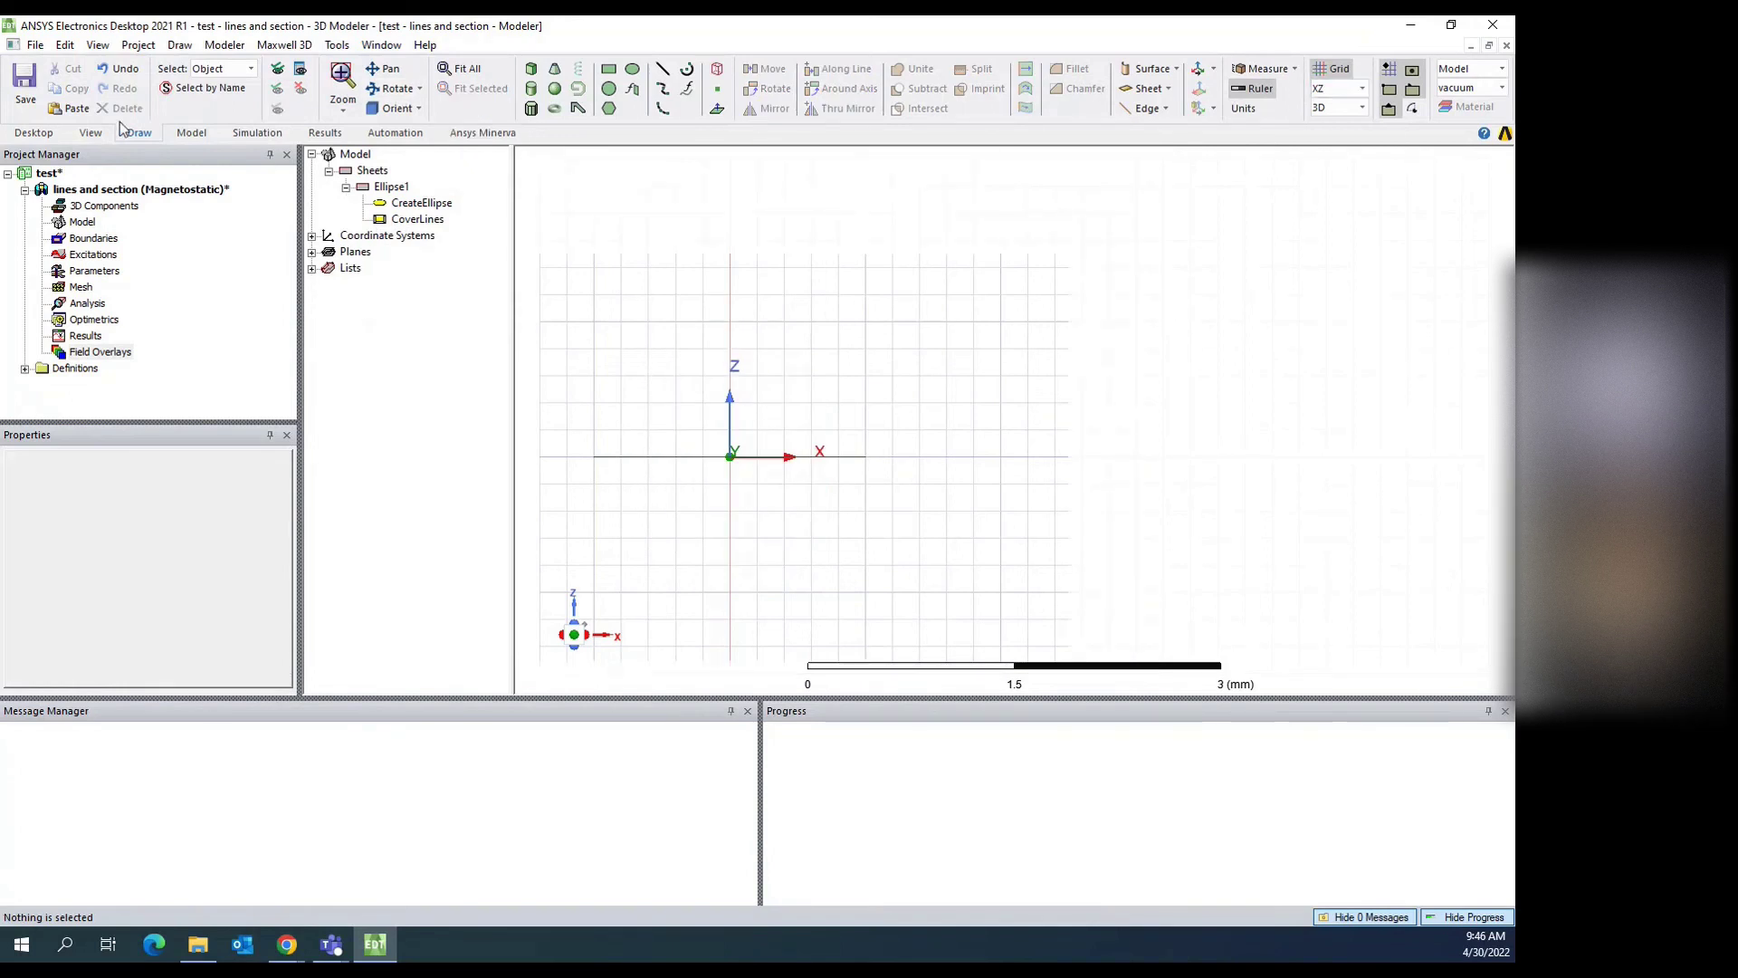
left_click(192, 133)
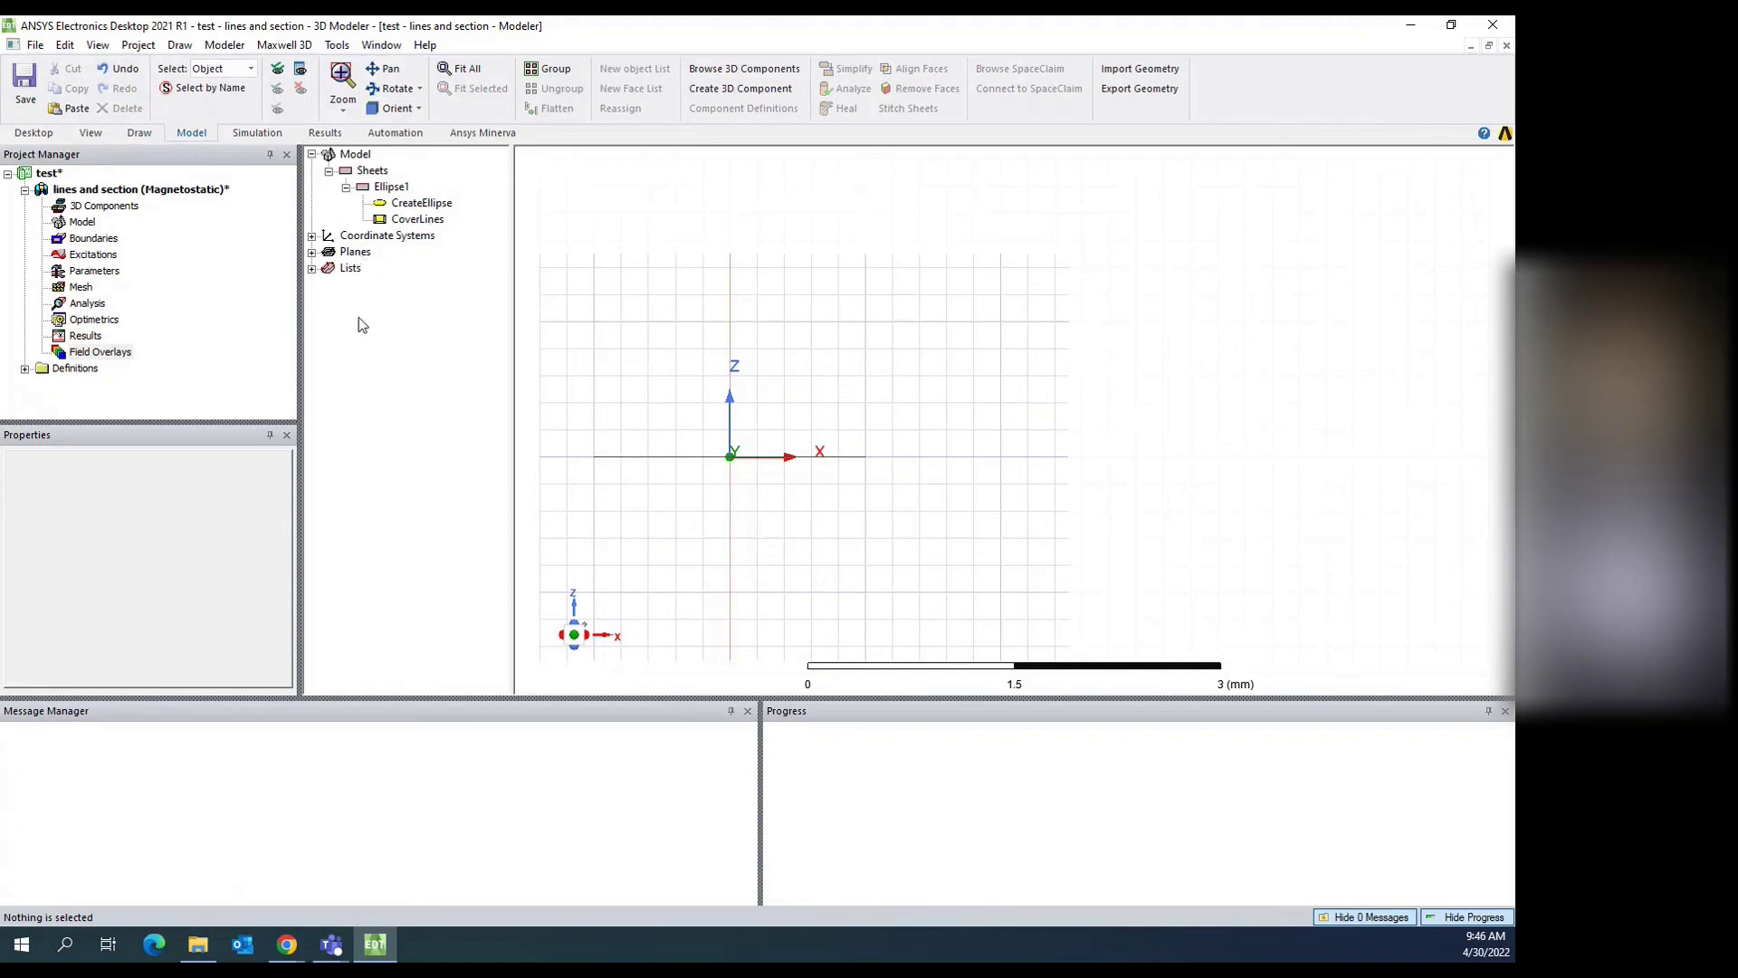
left_click(387, 190)
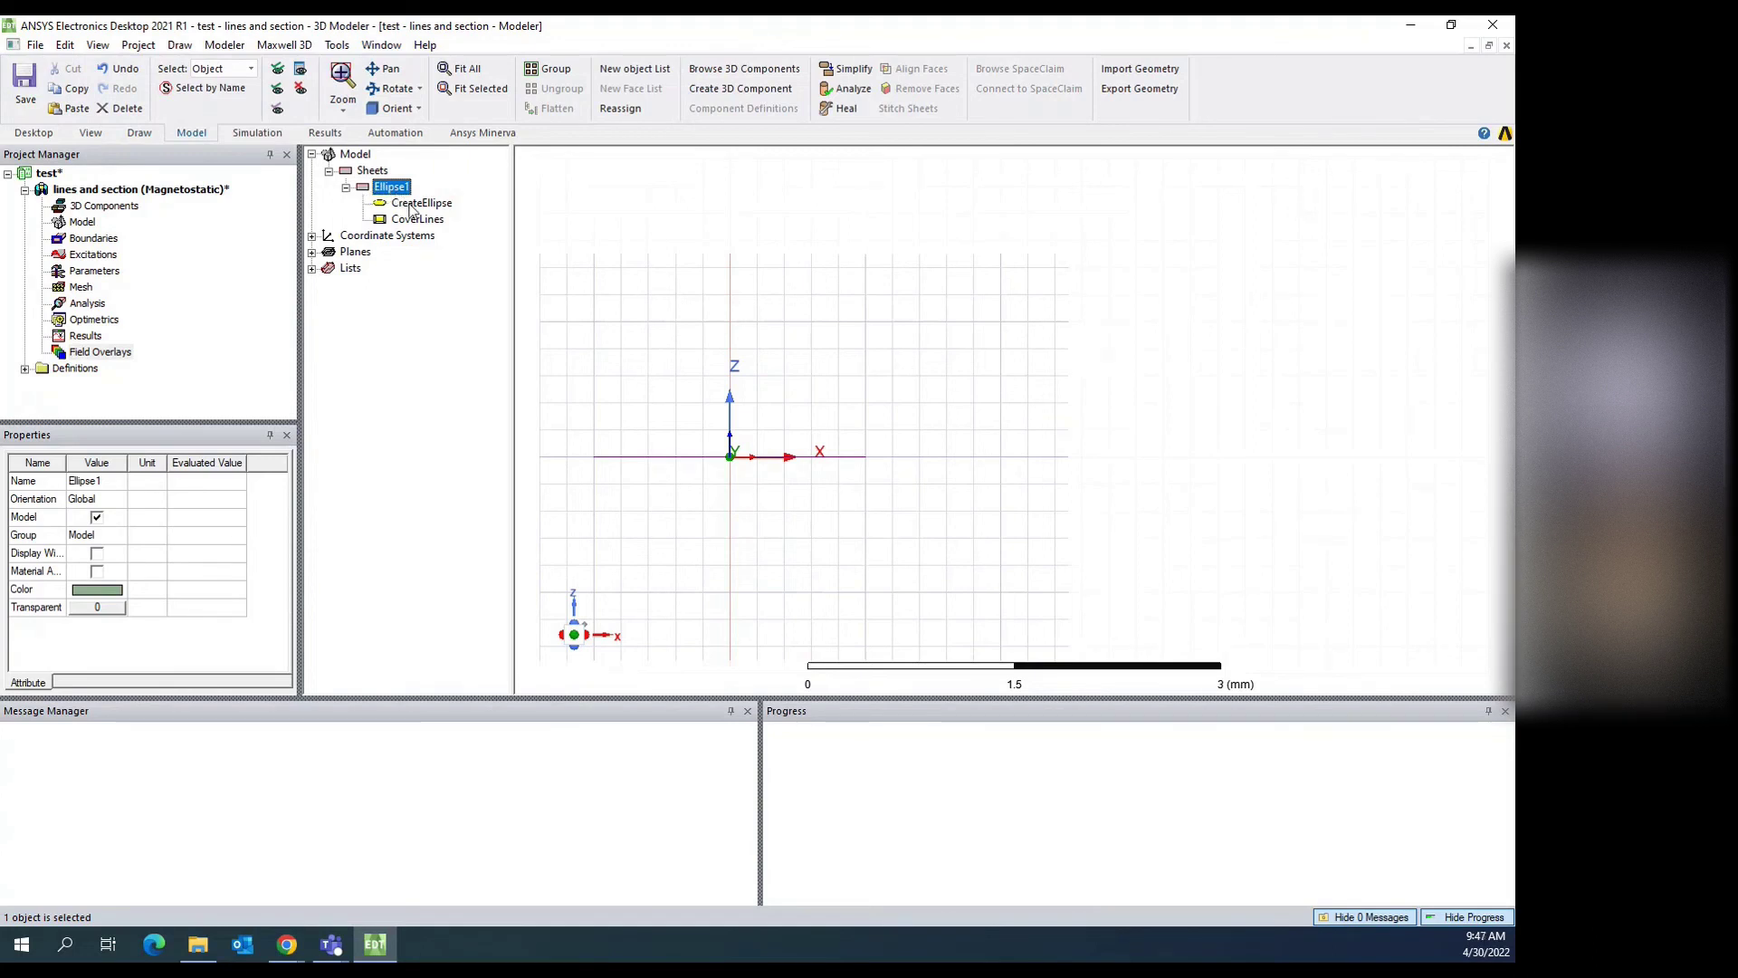
key("Delete")
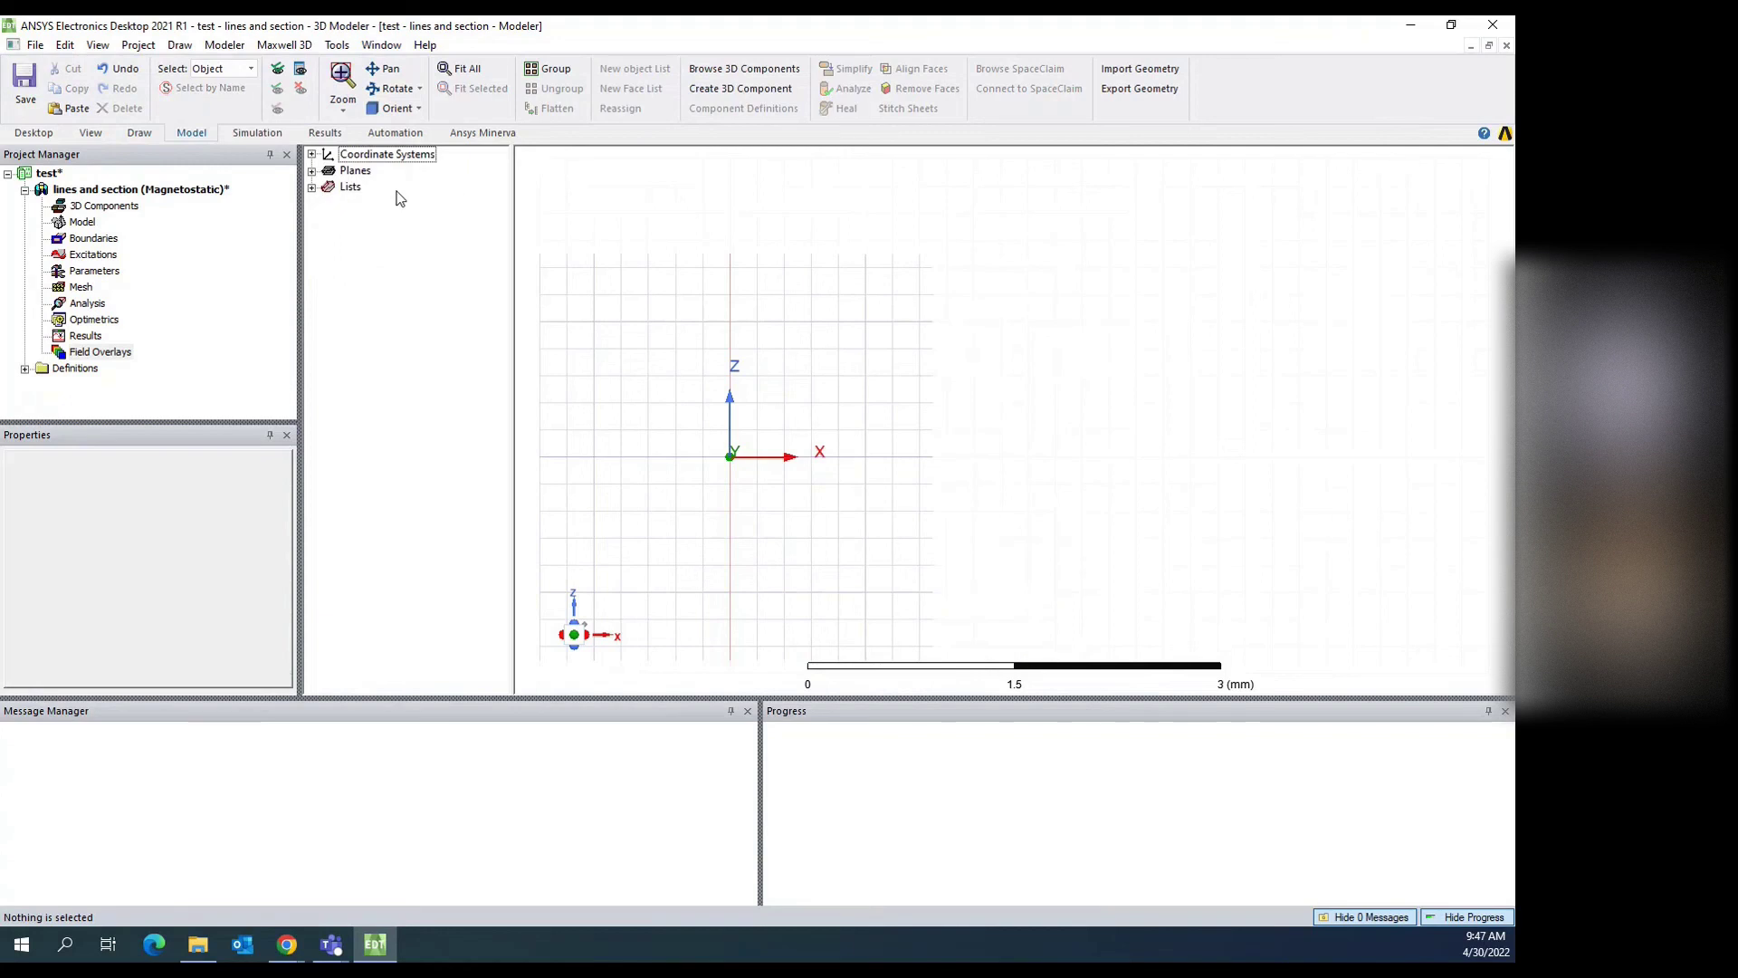
Step: Expand the Coordinate Systems, Planes and Lists groups in the model tree to examine their entries
left_click(312, 155)
left_click(312, 186)
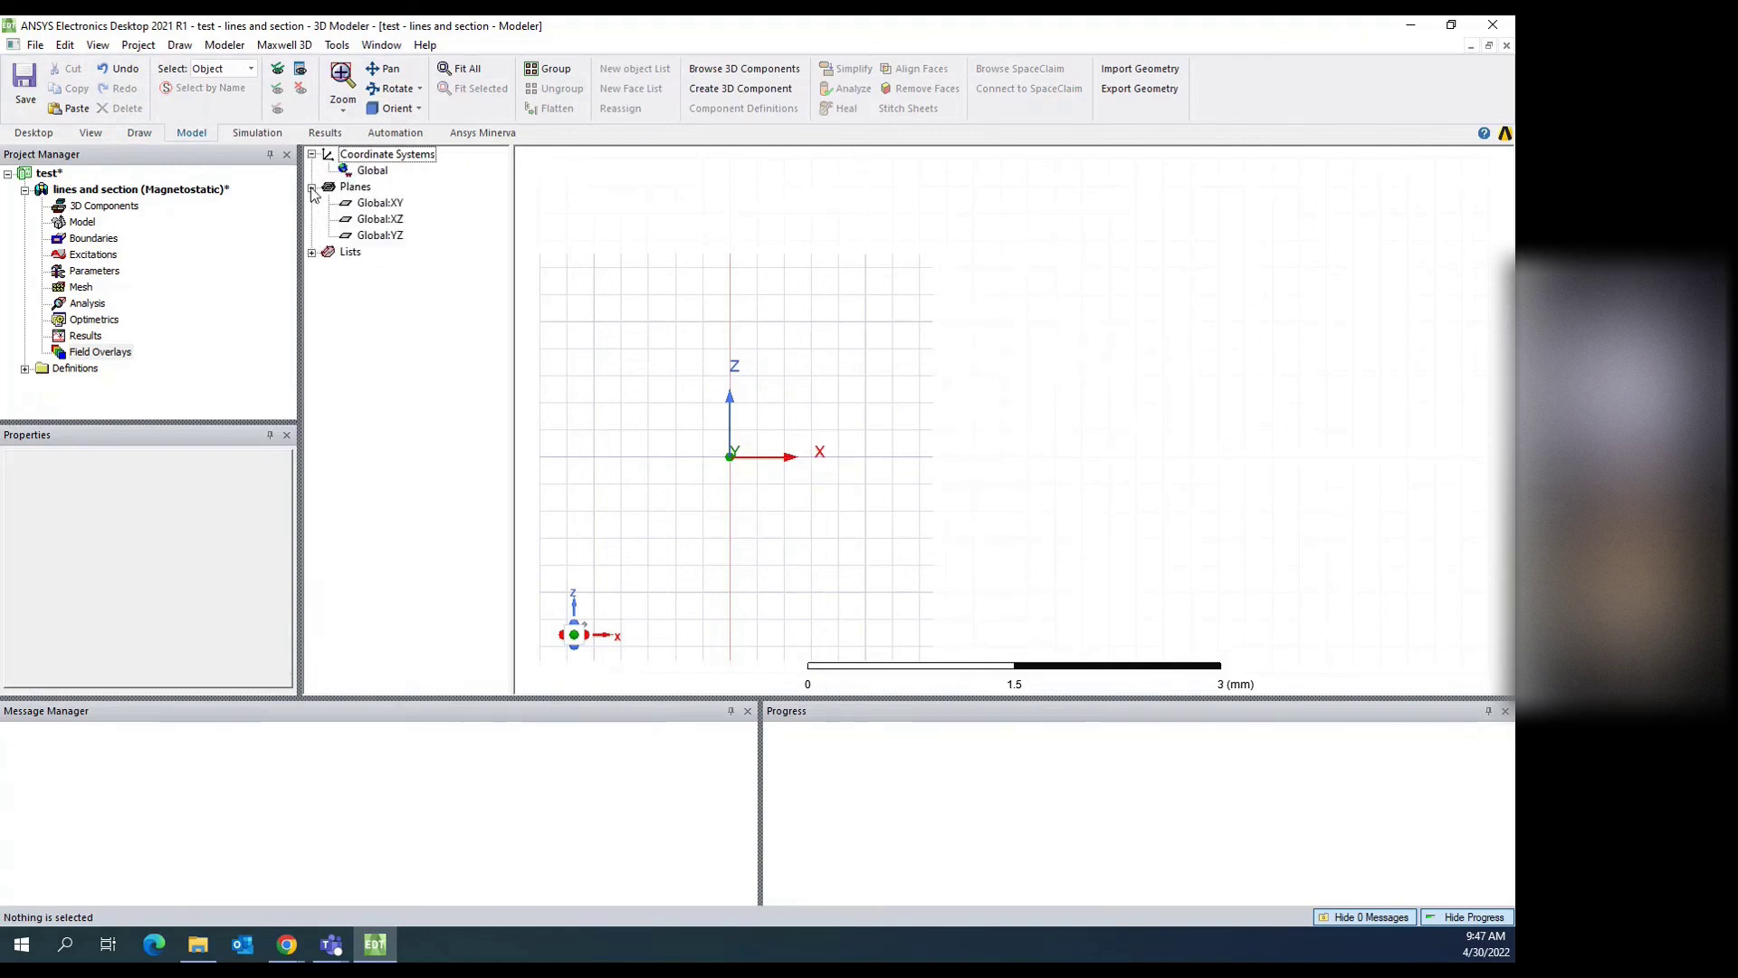
left_click(311, 253)
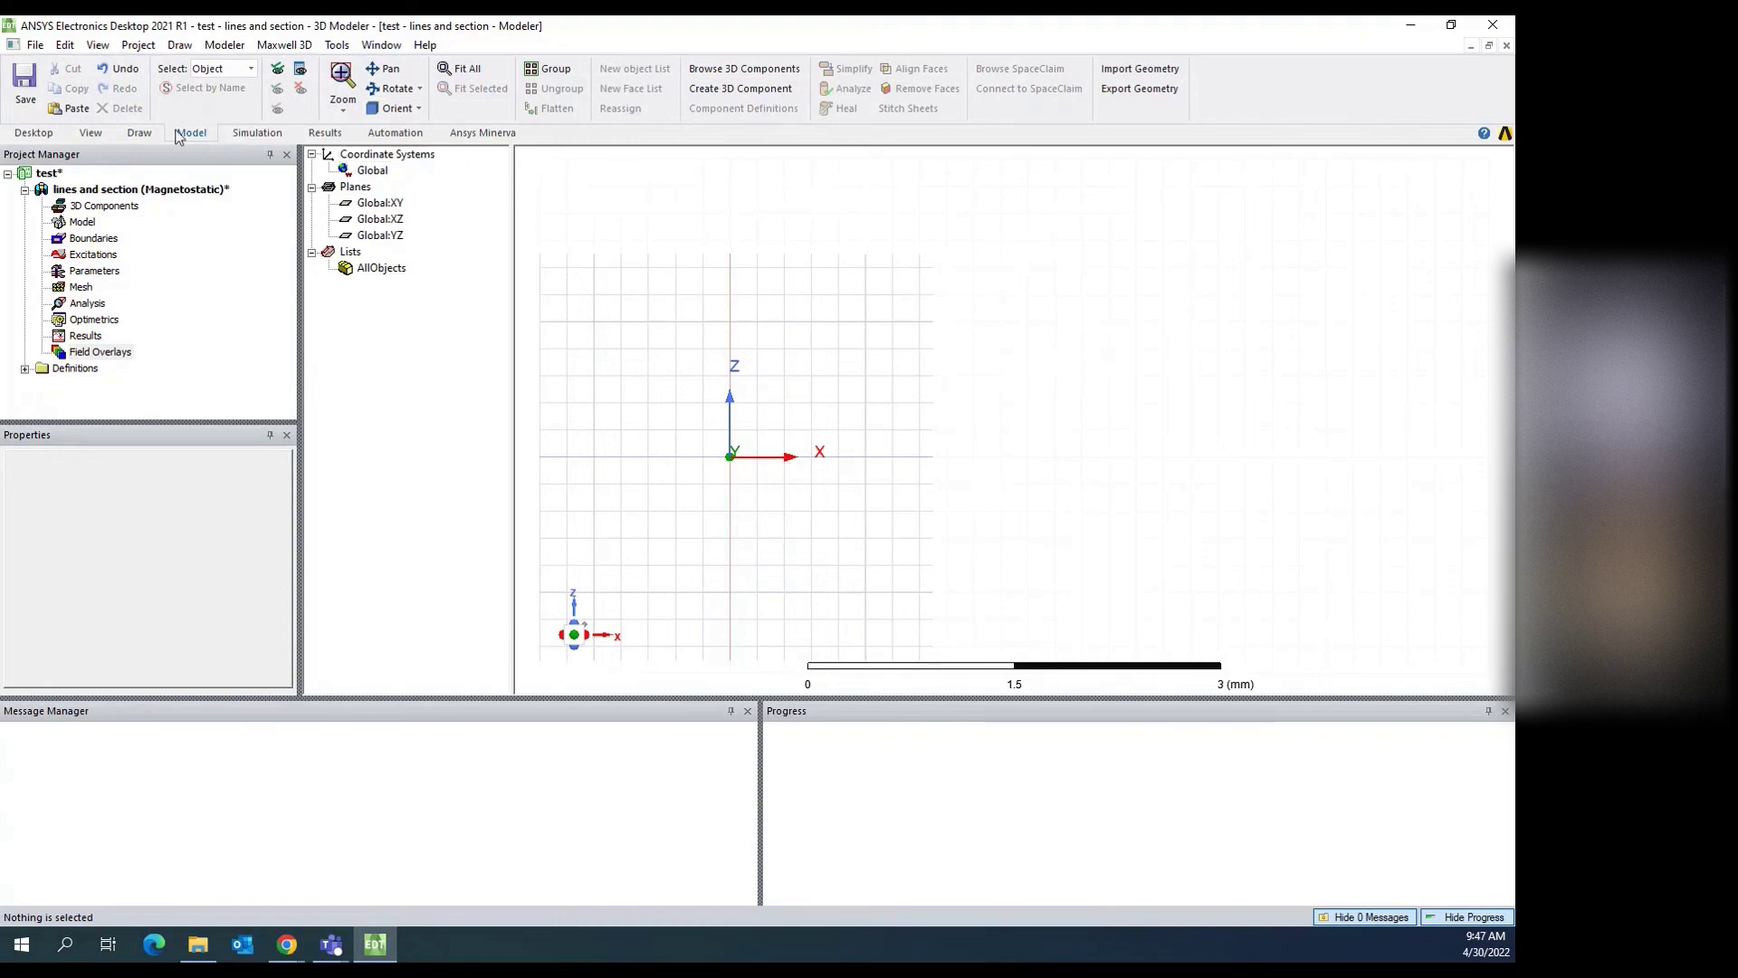
Step: Draw an ellipse centred at the origin in the XZ view, with the major-radius point at (1, 1, 0) mm and the minor-radius point at (1, 1, 1) mm
left_click(124, 136)
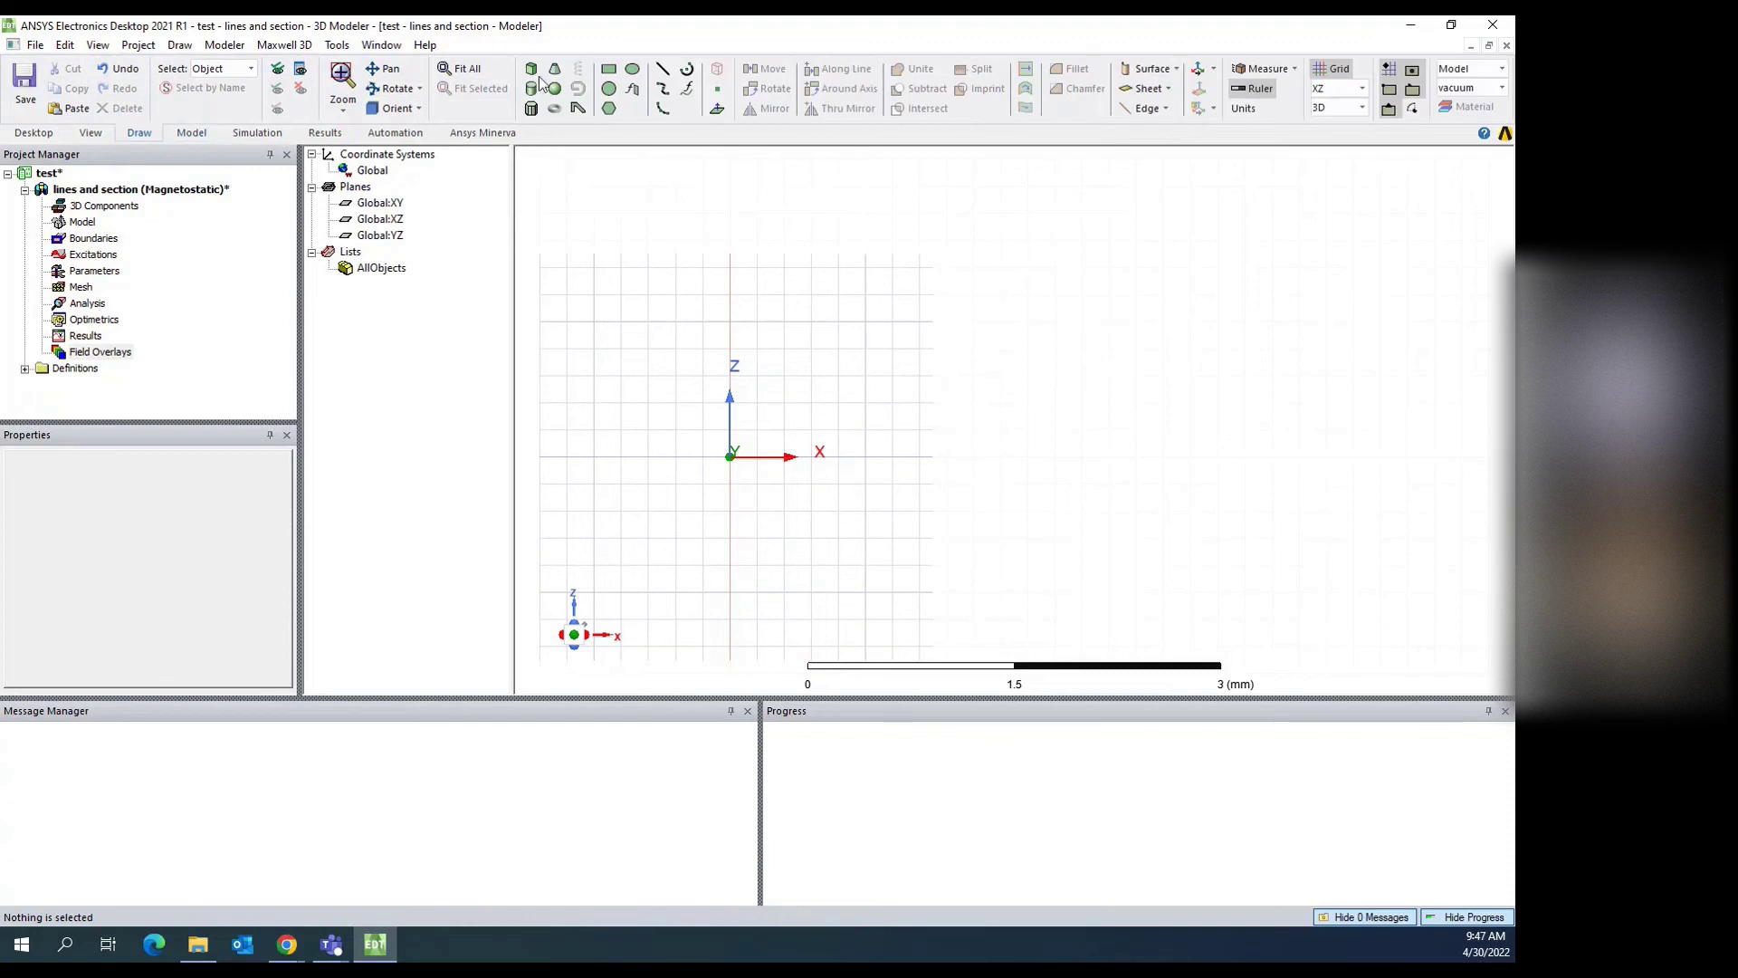
left_click(634, 70)
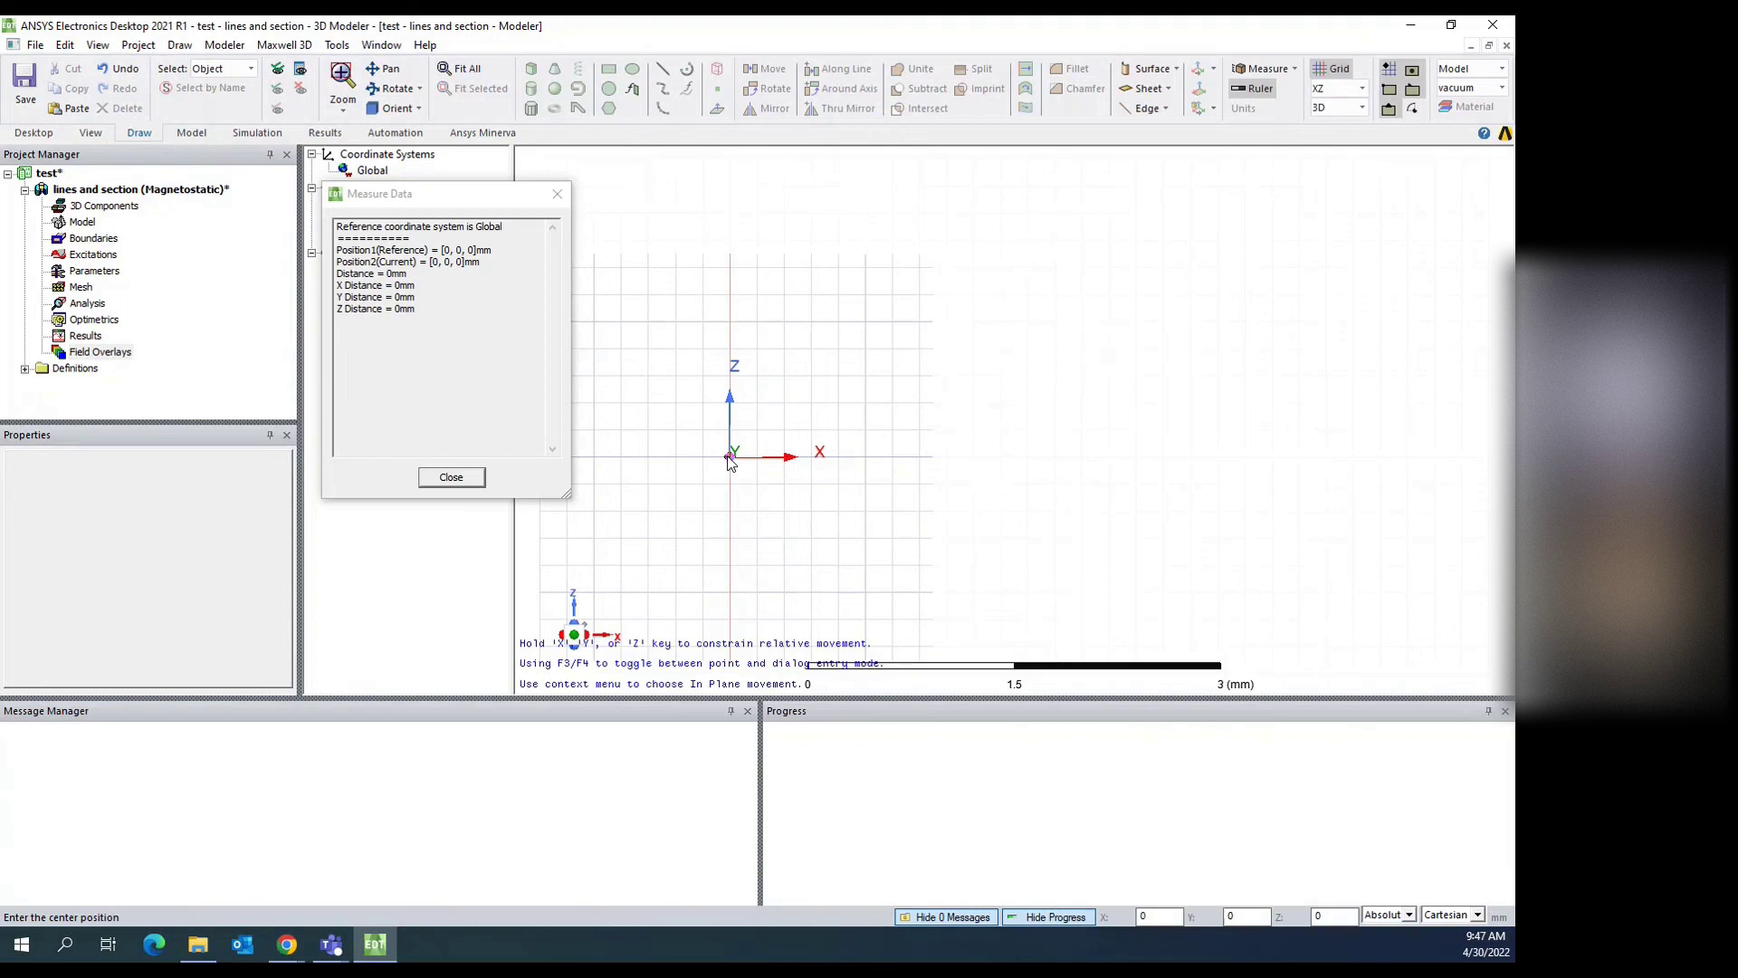
left_click(729, 461)
key("Tab")
key("Tab")
key("Tab")
key("Tab")
key("Tab")
key("Tab")
key("Tab")
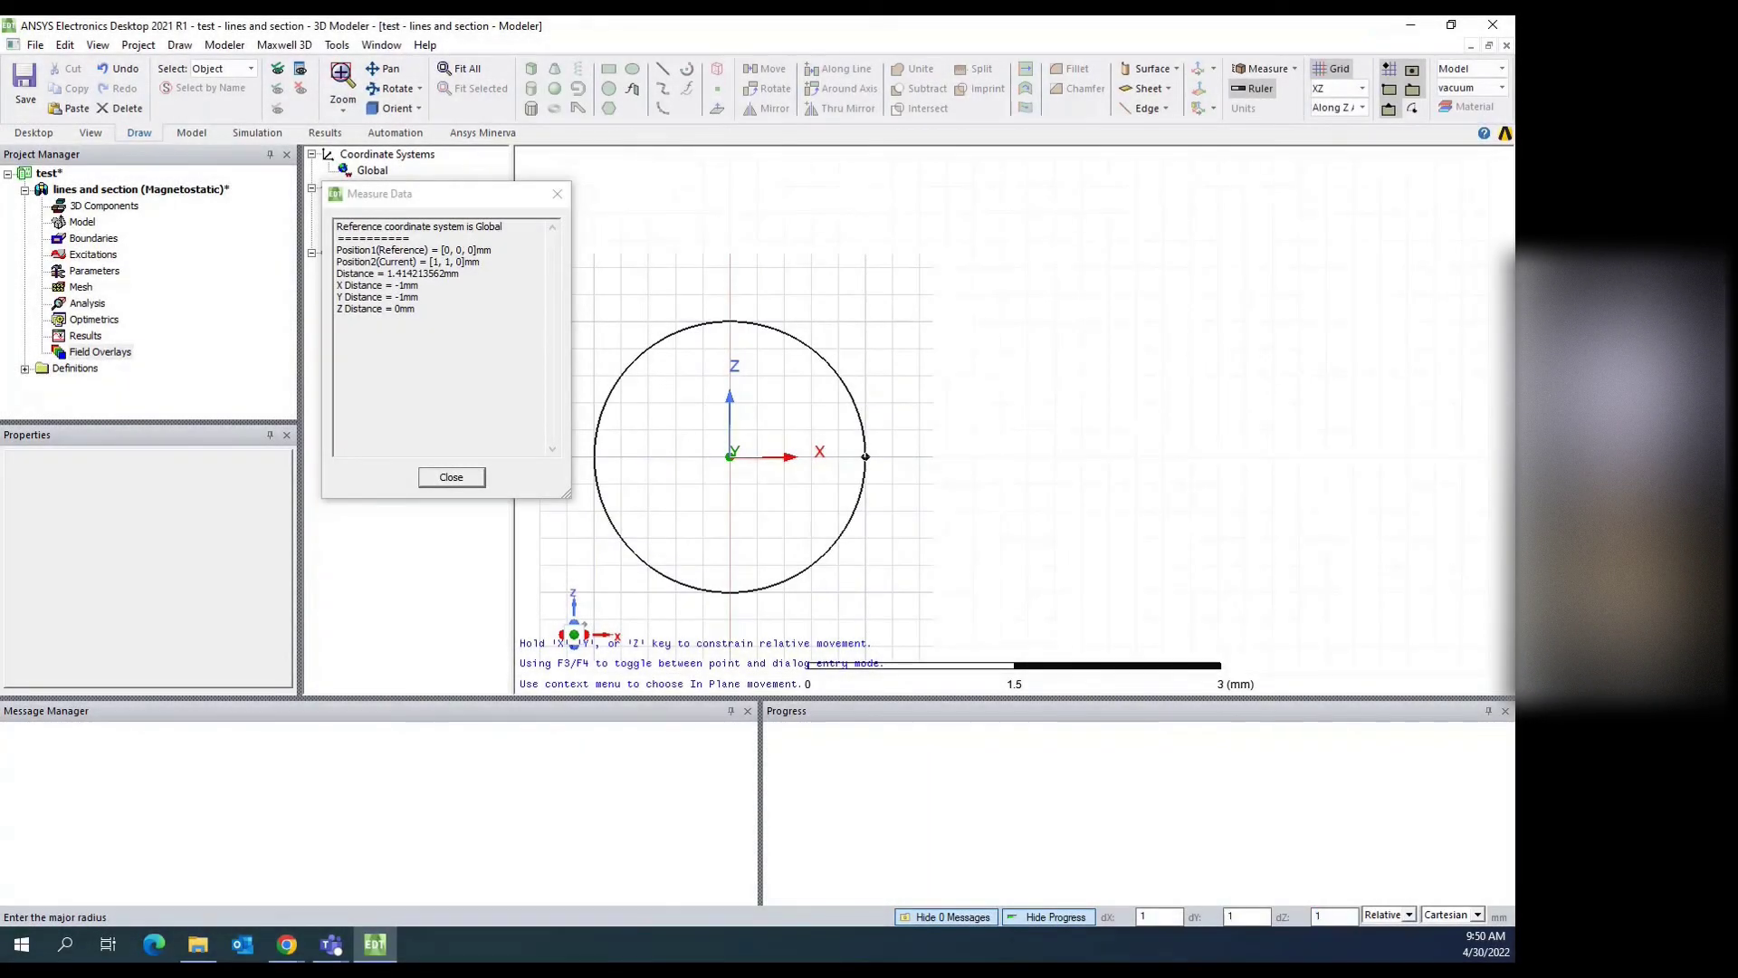
left_click(865, 457)
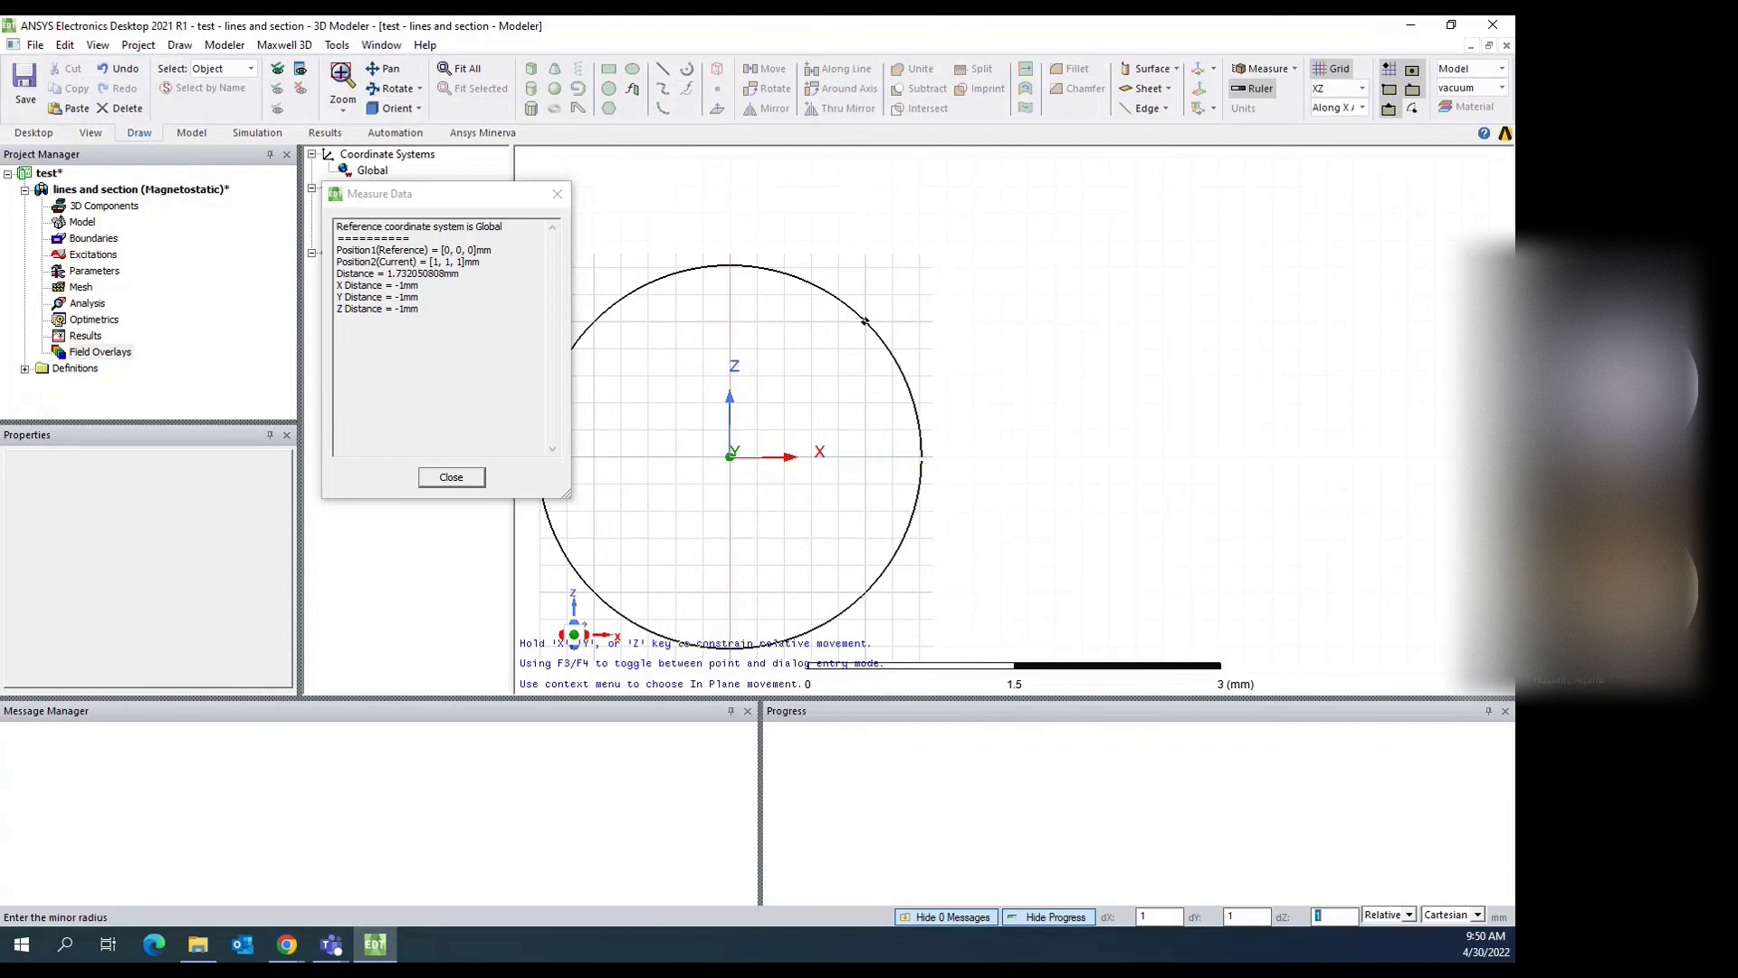
left_click(865, 321)
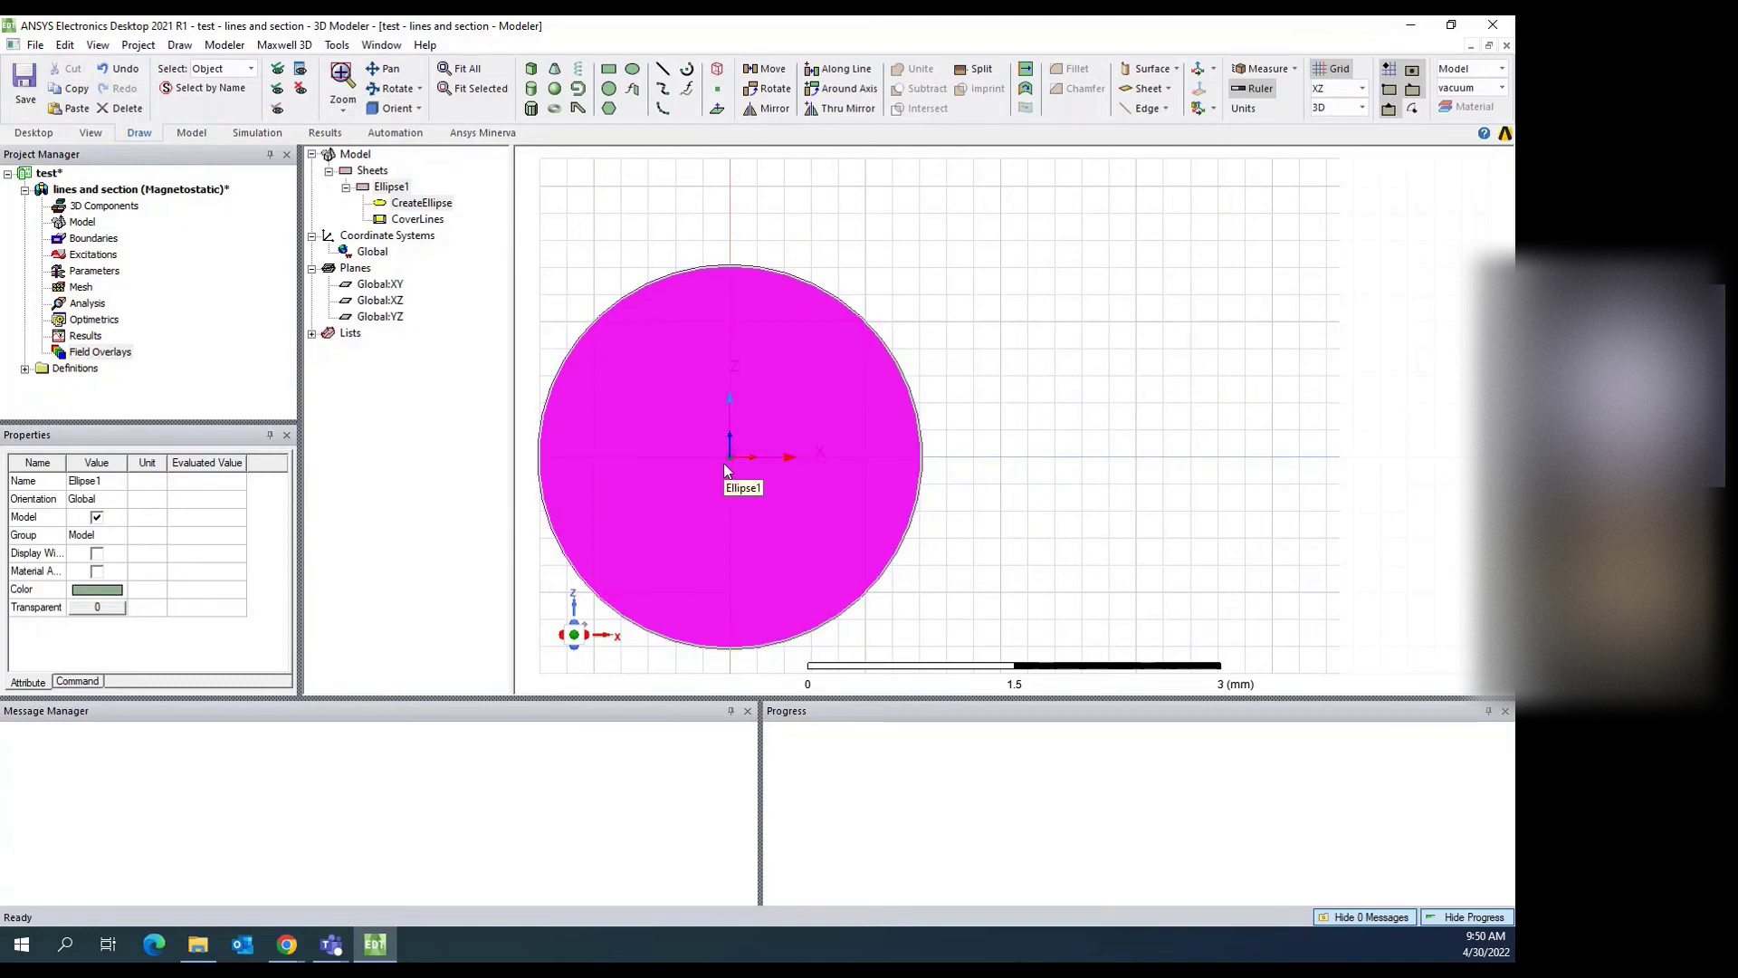
Step: Select the new ellipse and examine it at closer and wider zoom levels
left_click(866, 406)
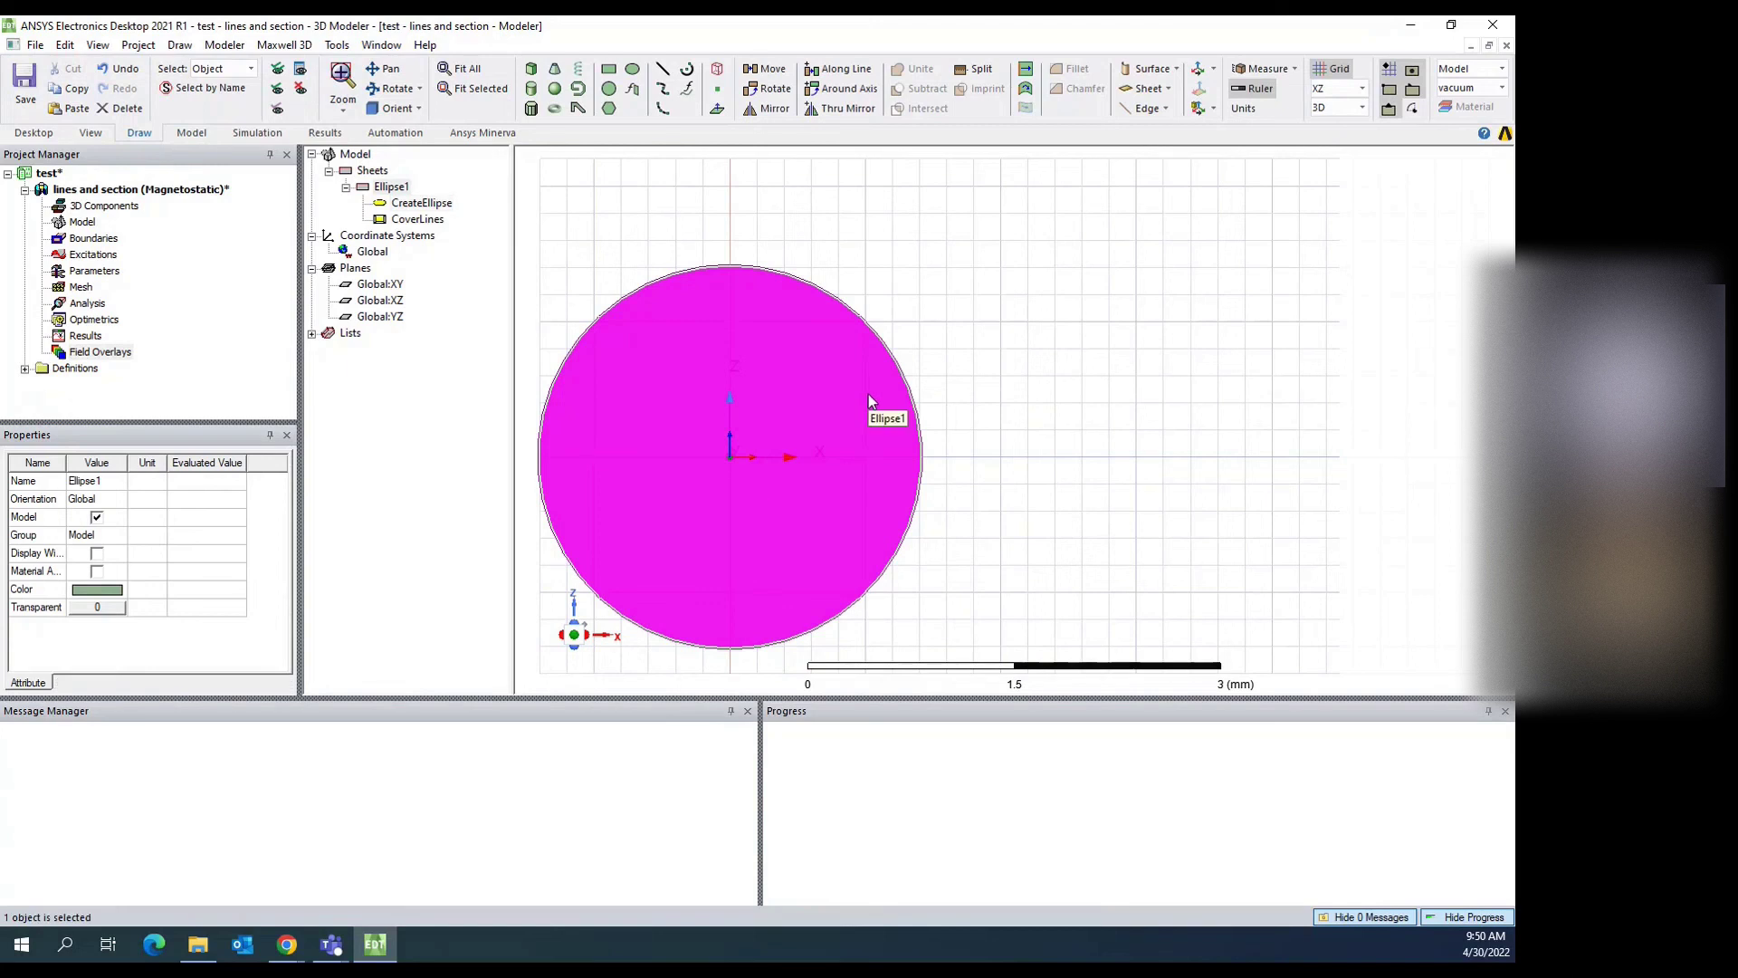
left_click(953, 366)
left_click(844, 433)
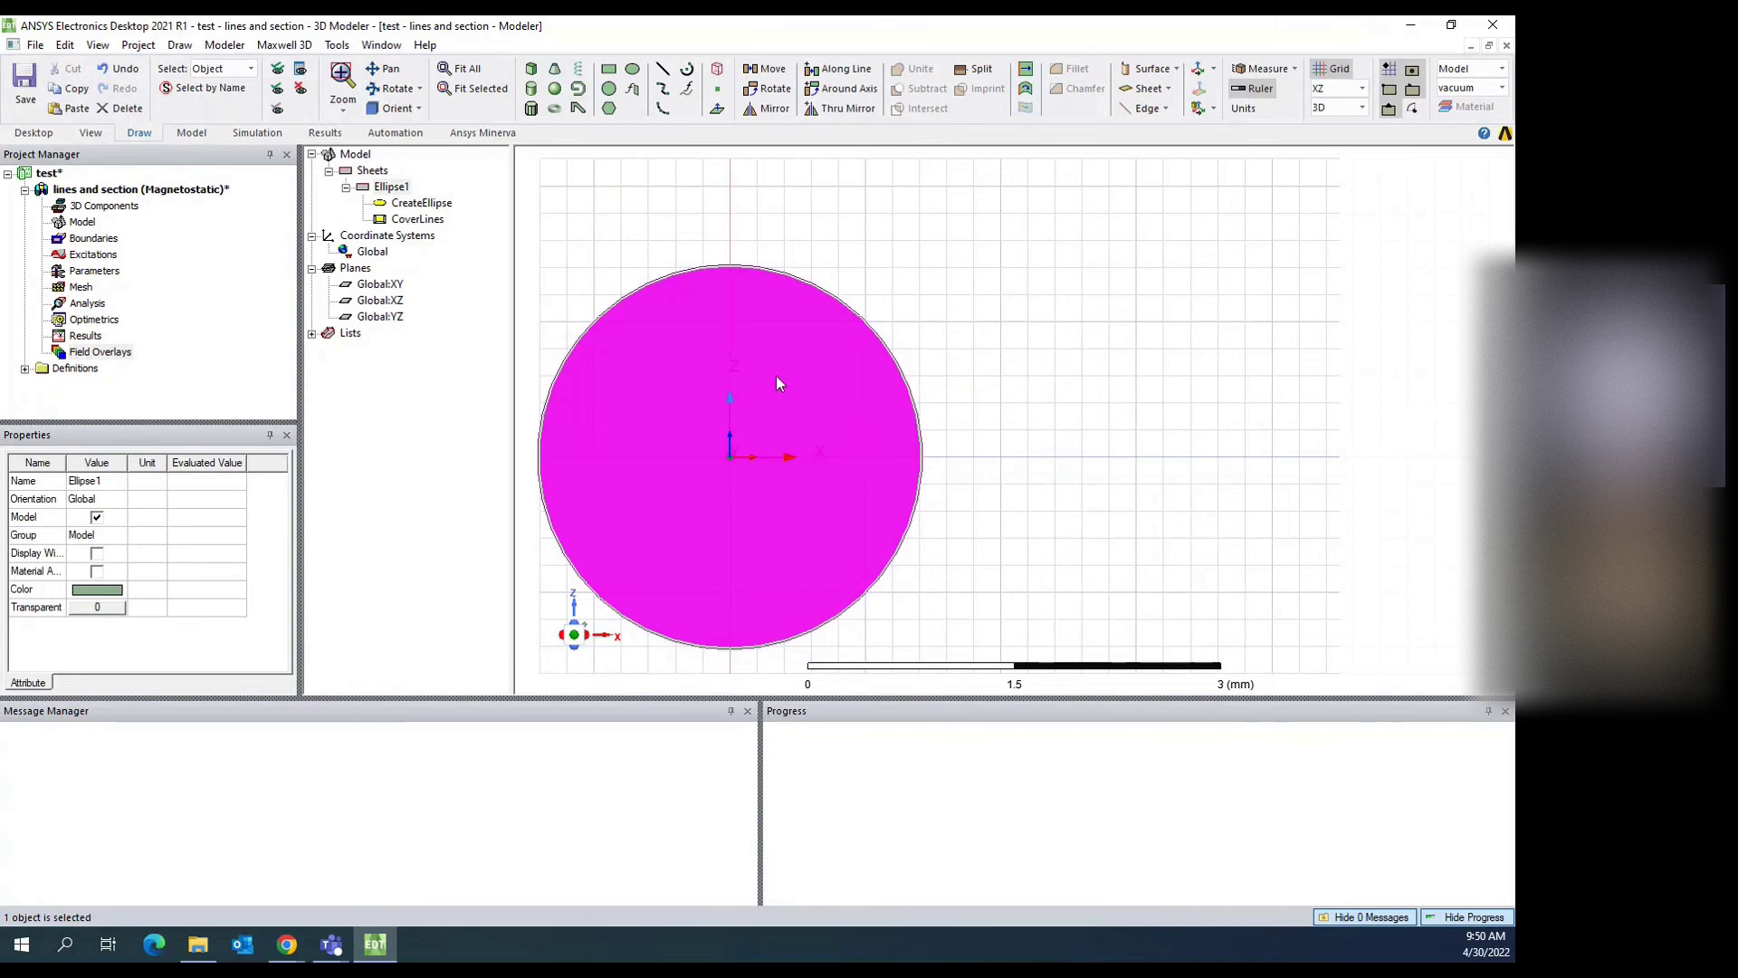
scroll(775, 375, "down", 3)
scroll(775, 375, "up", 2)
scroll(775, 375, "up", 2)
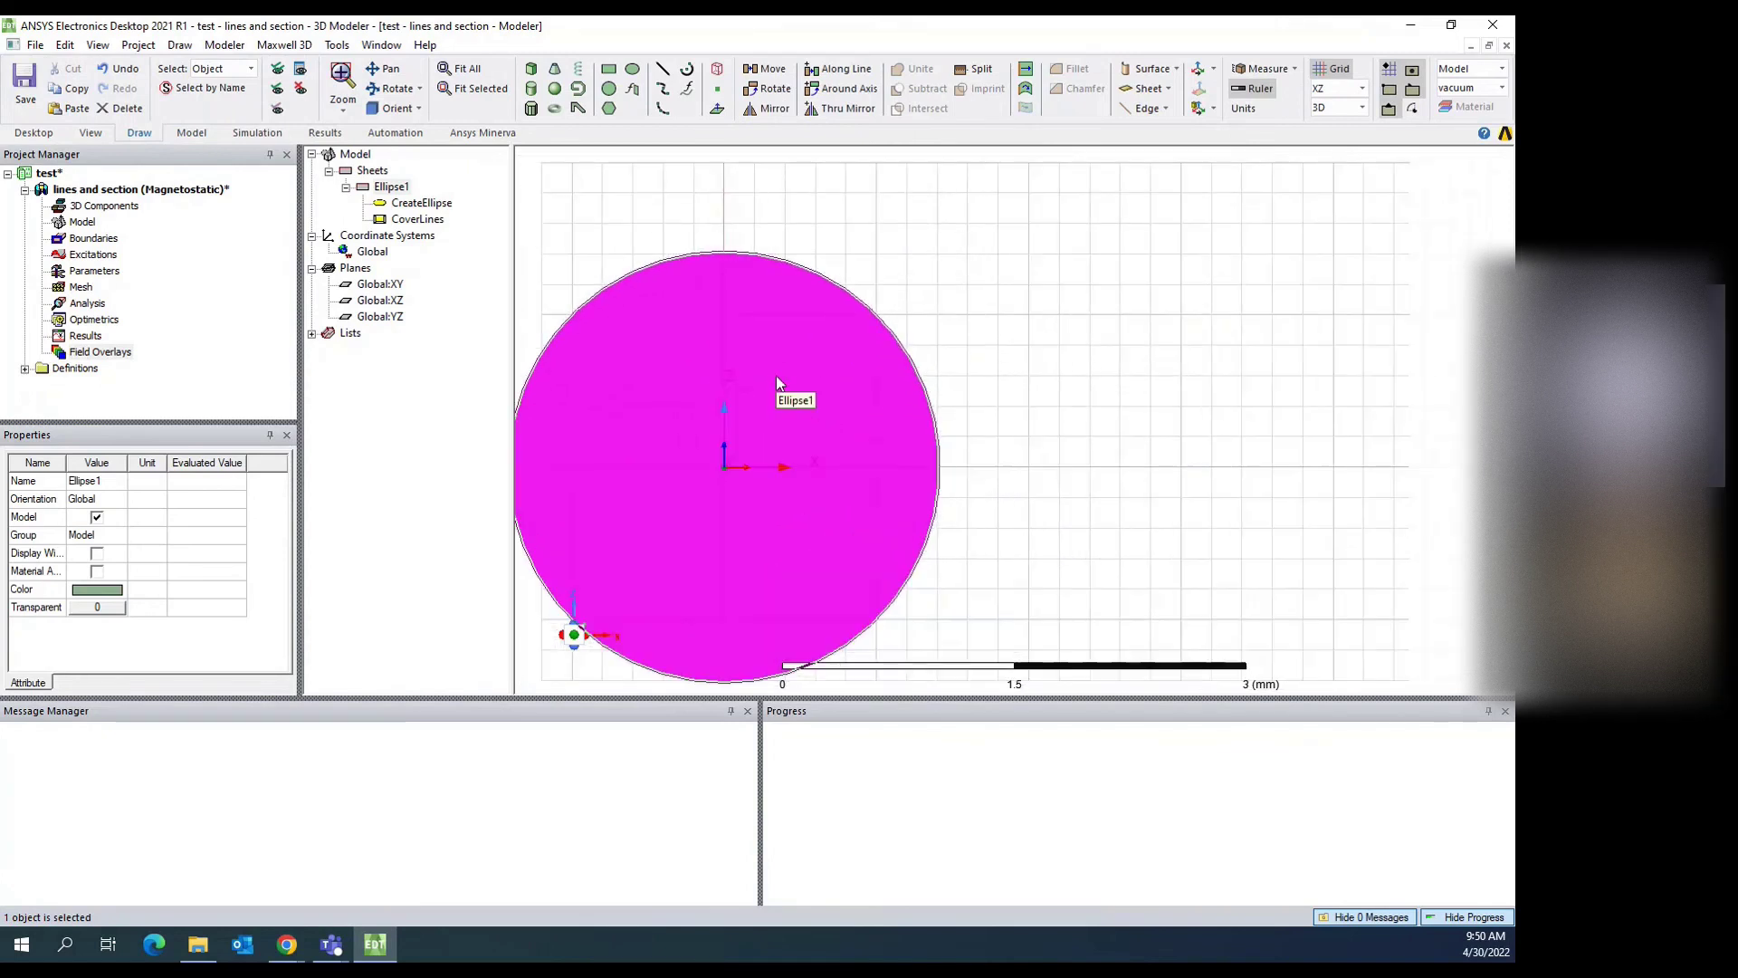
scroll(775, 375, "down", 3)
scroll(775, 375, "down", 1)
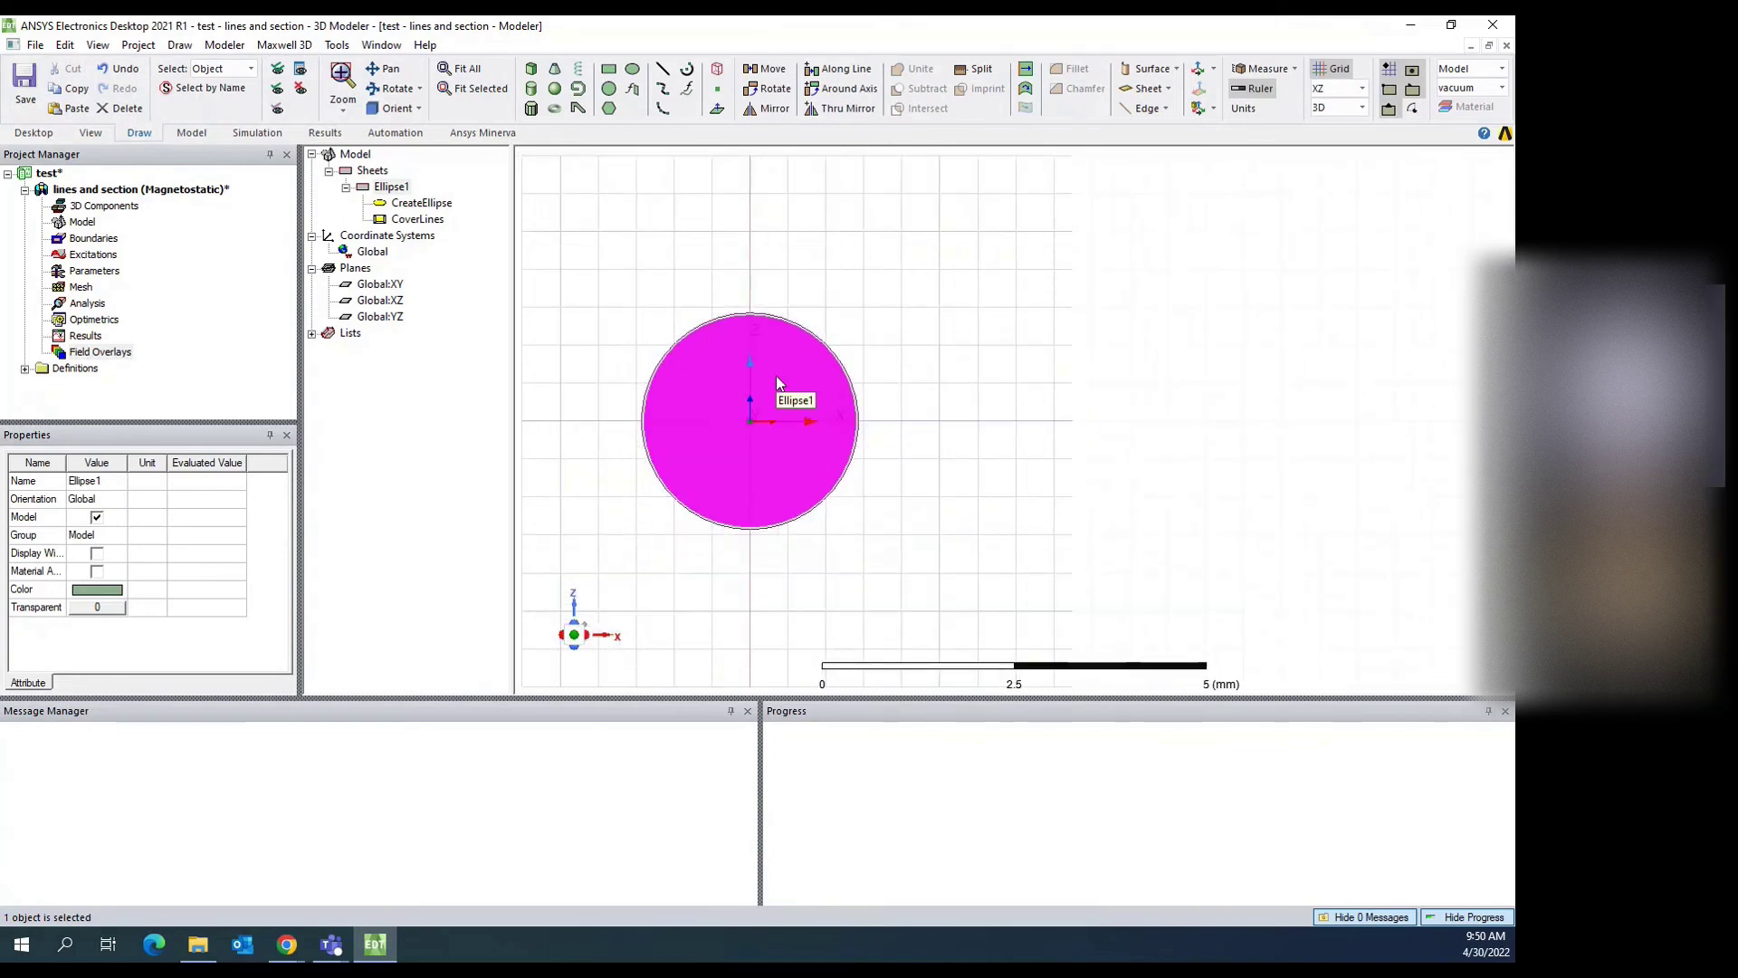
scroll(775, 375, "up", 3)
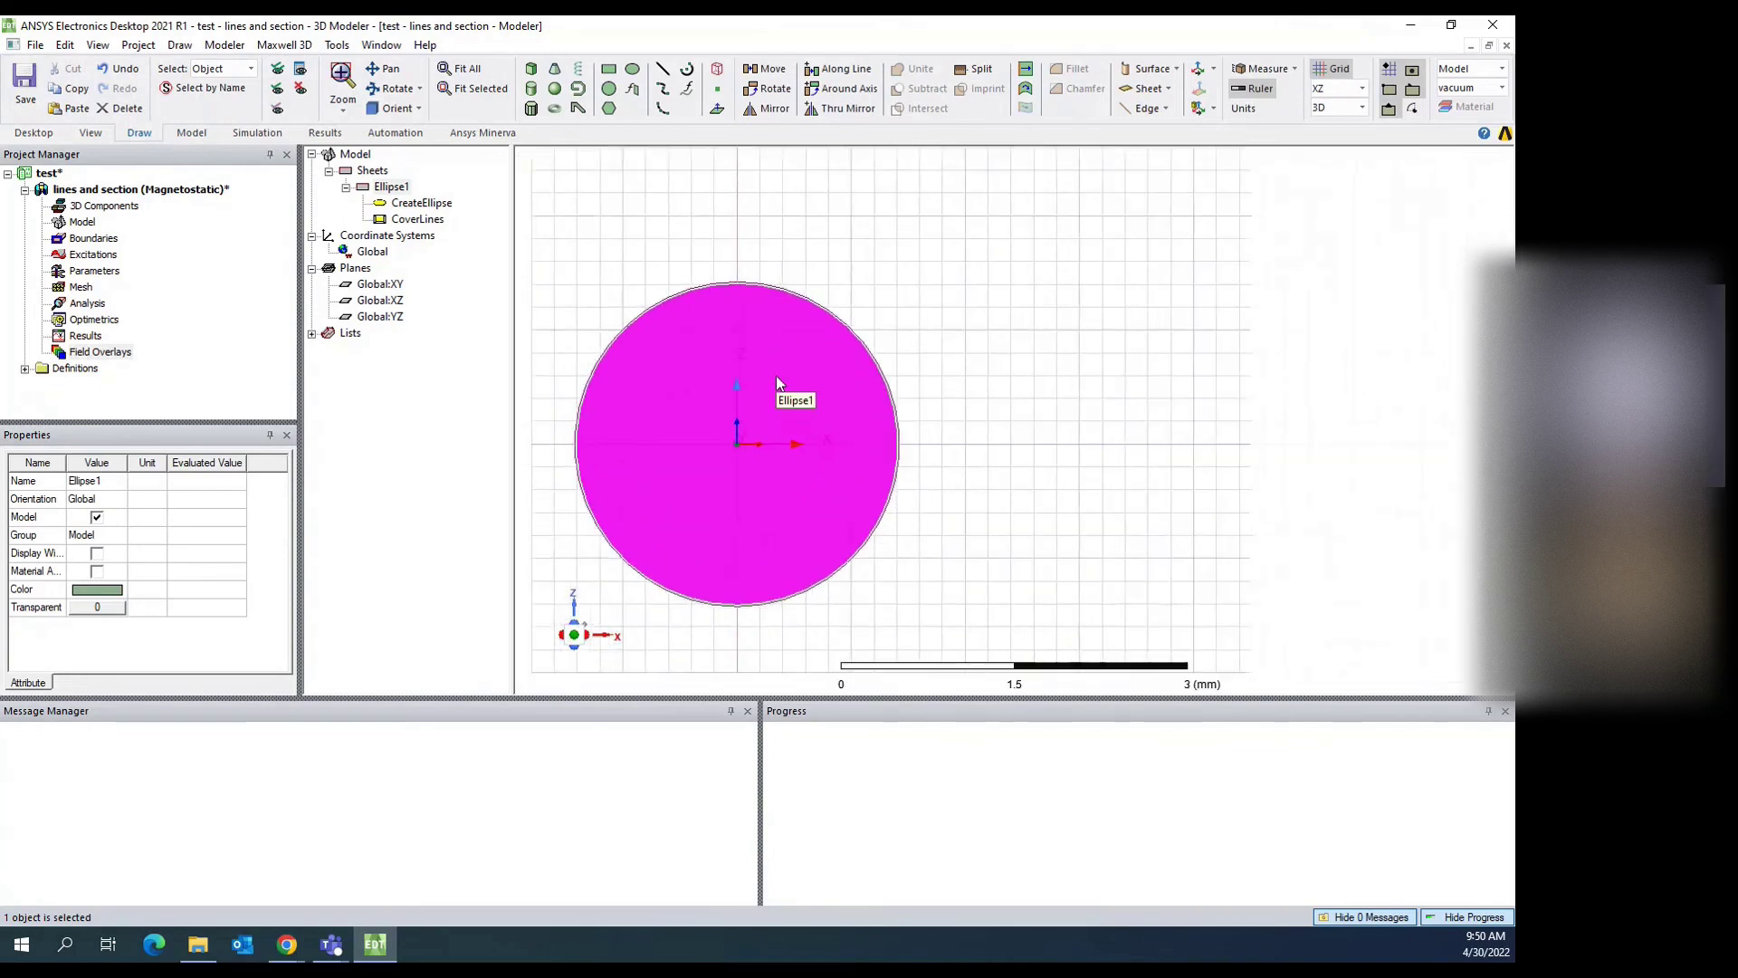
Step: Rotate the view around the model centre and the screen centre to inspect the ellipse, and restore the Isometric orientation
left_click(420, 89)
left_click(442, 110)
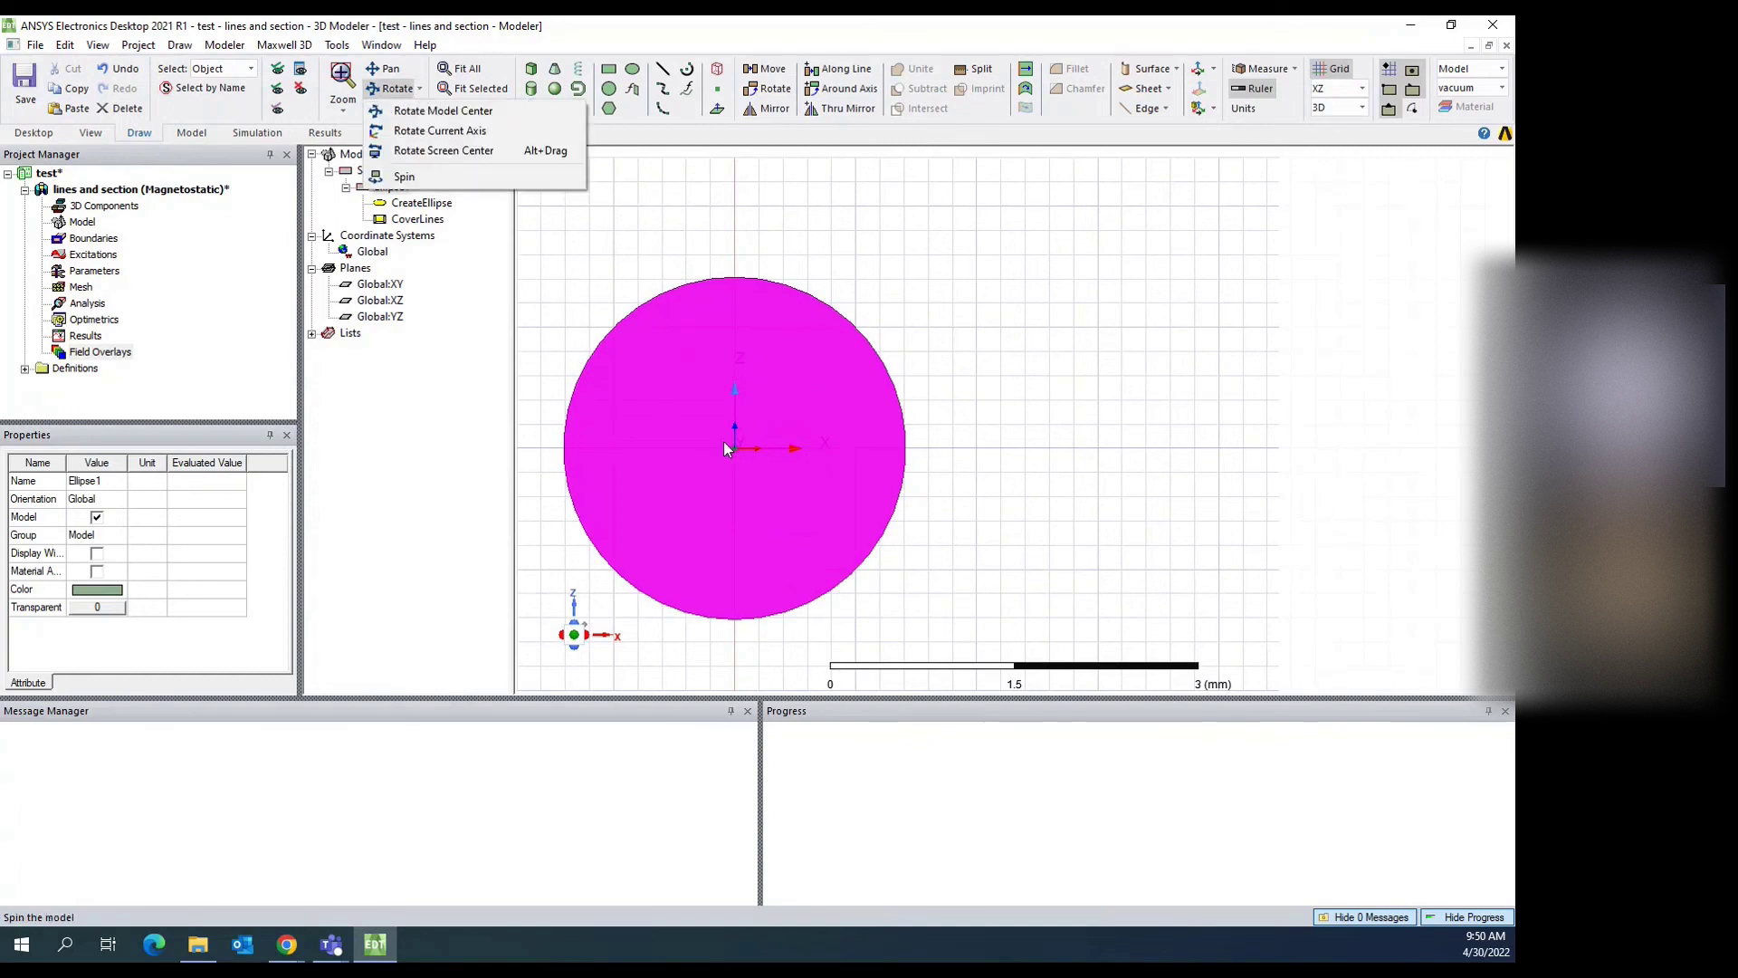
left_click_drag(755, 446, 690, 389)
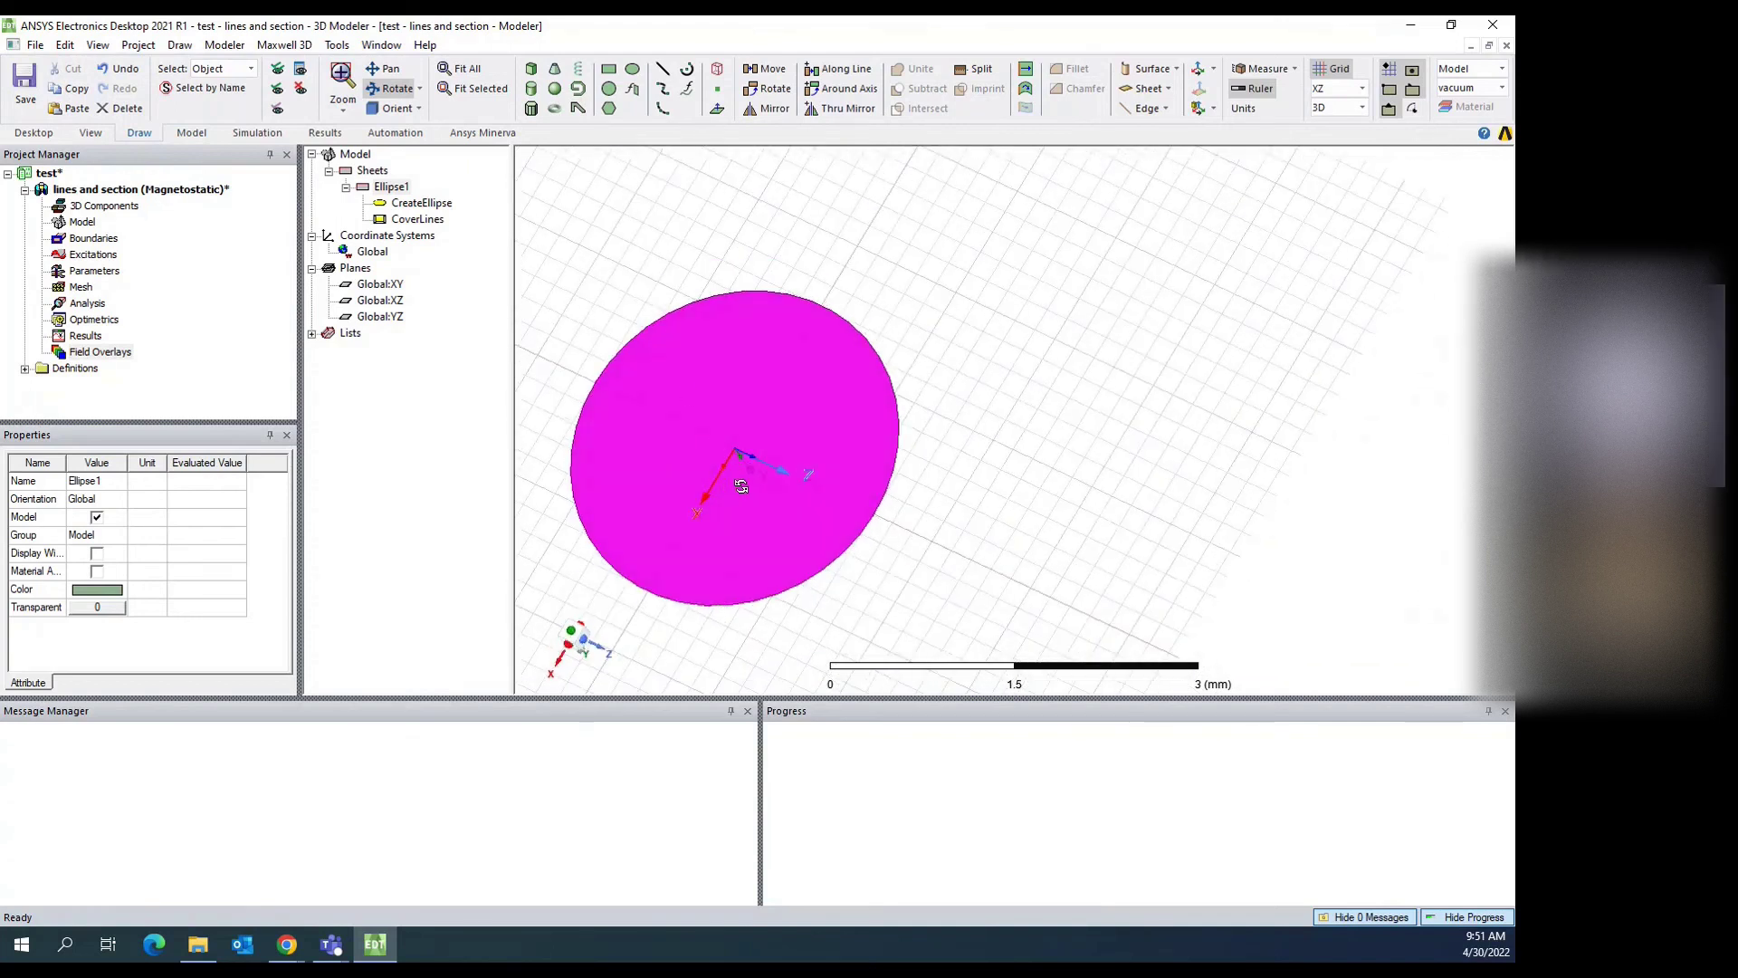
key("Escape")
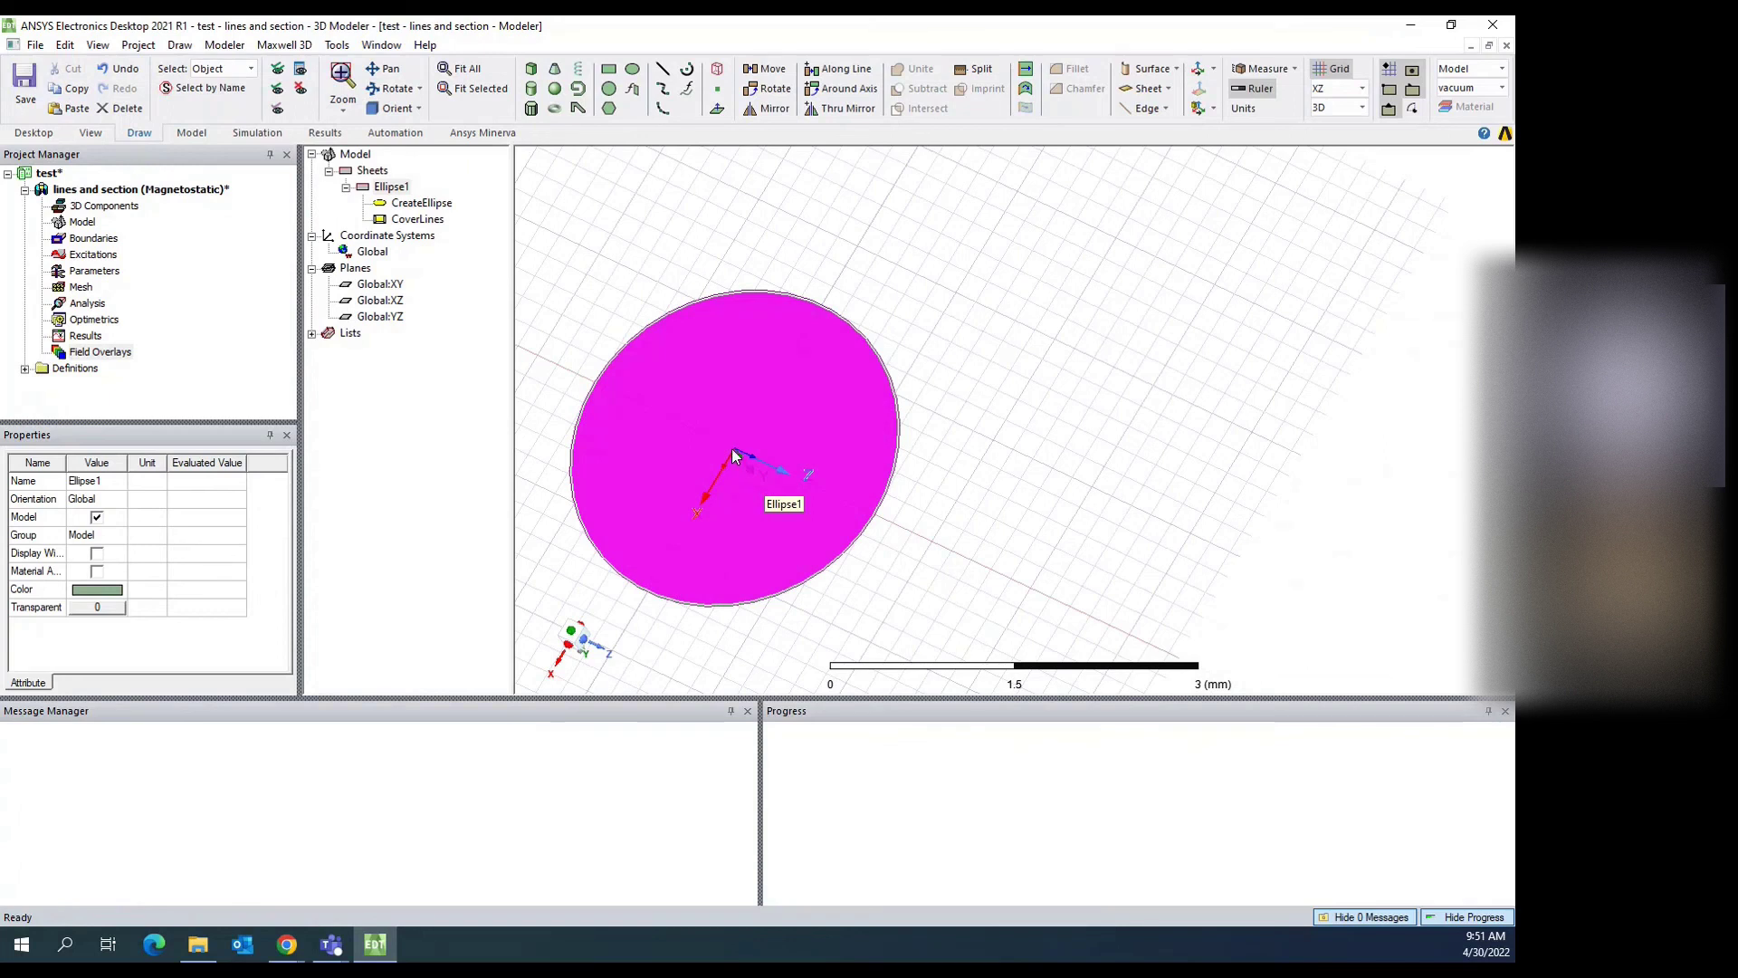
mouse_move(733, 456)
left_mouse_down("alt")
mouse_move(776, 361)
mouse_move(778, 398)
mouse_move(747, 388)
mouse_move(788, 388)
mouse_move(764, 508)
mouse_move(812, 310)
mouse_move(734, 405)
mouse_move(842, 383)
mouse_move(761, 387)
mouse_move(787, 389)
mouse_move(824, 344)
left_mouse_up("alt")
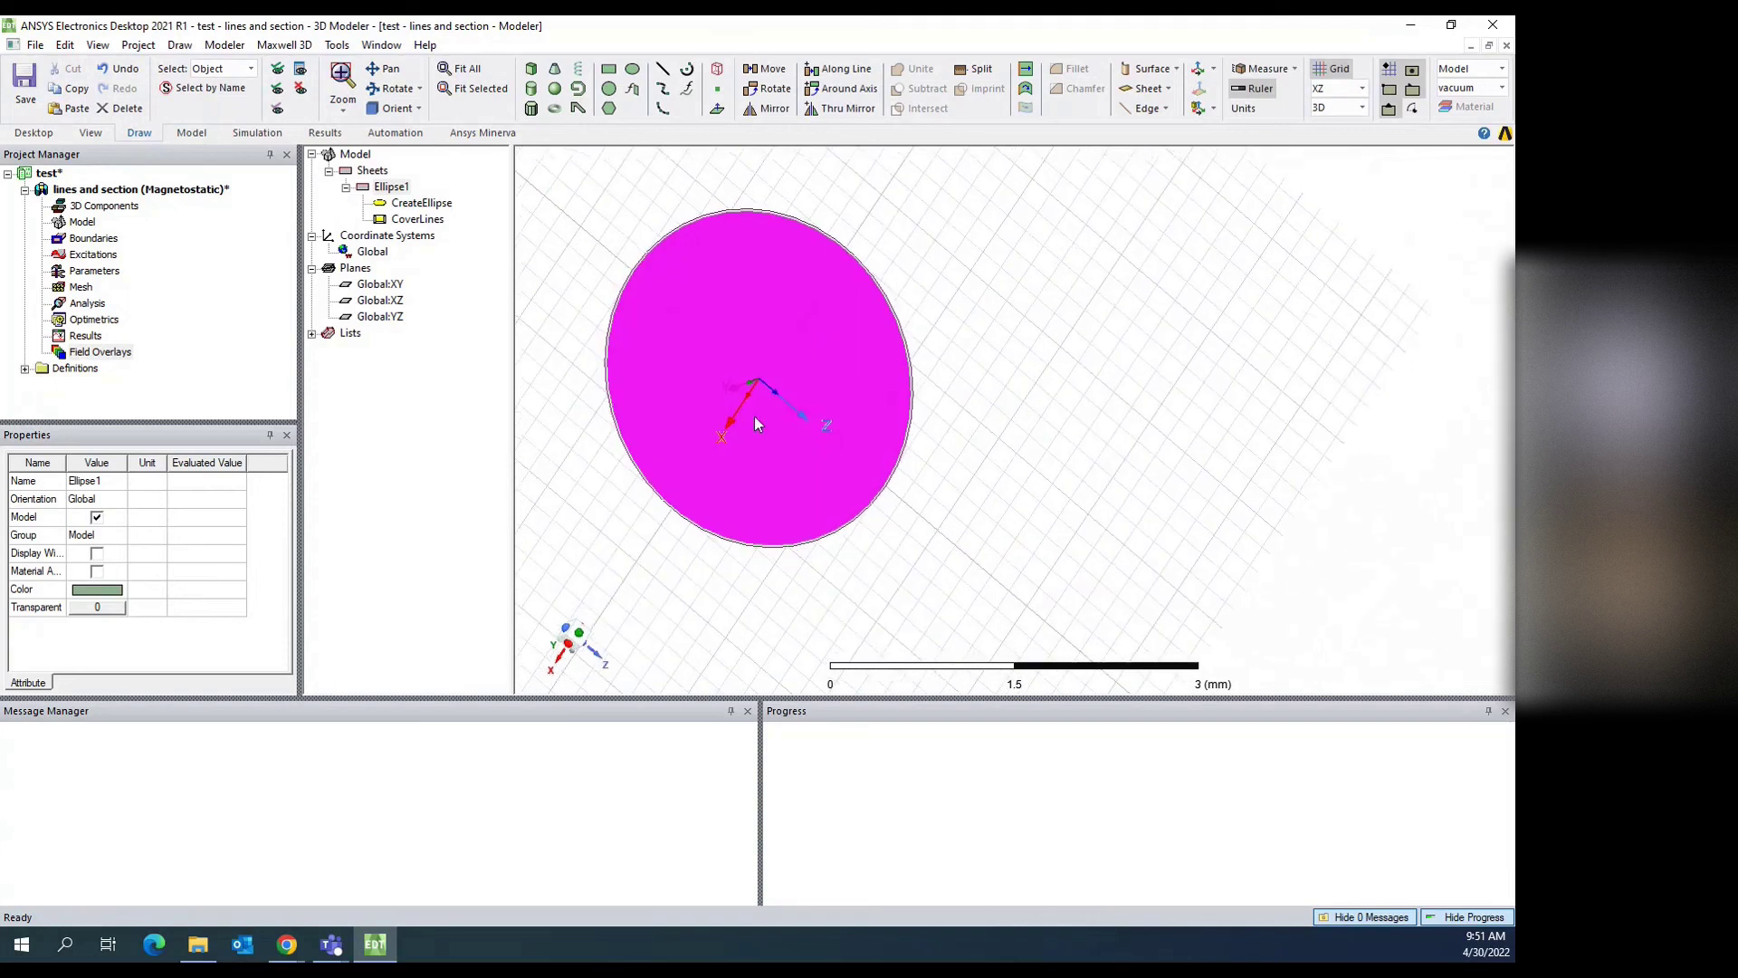
left_click(398, 108)
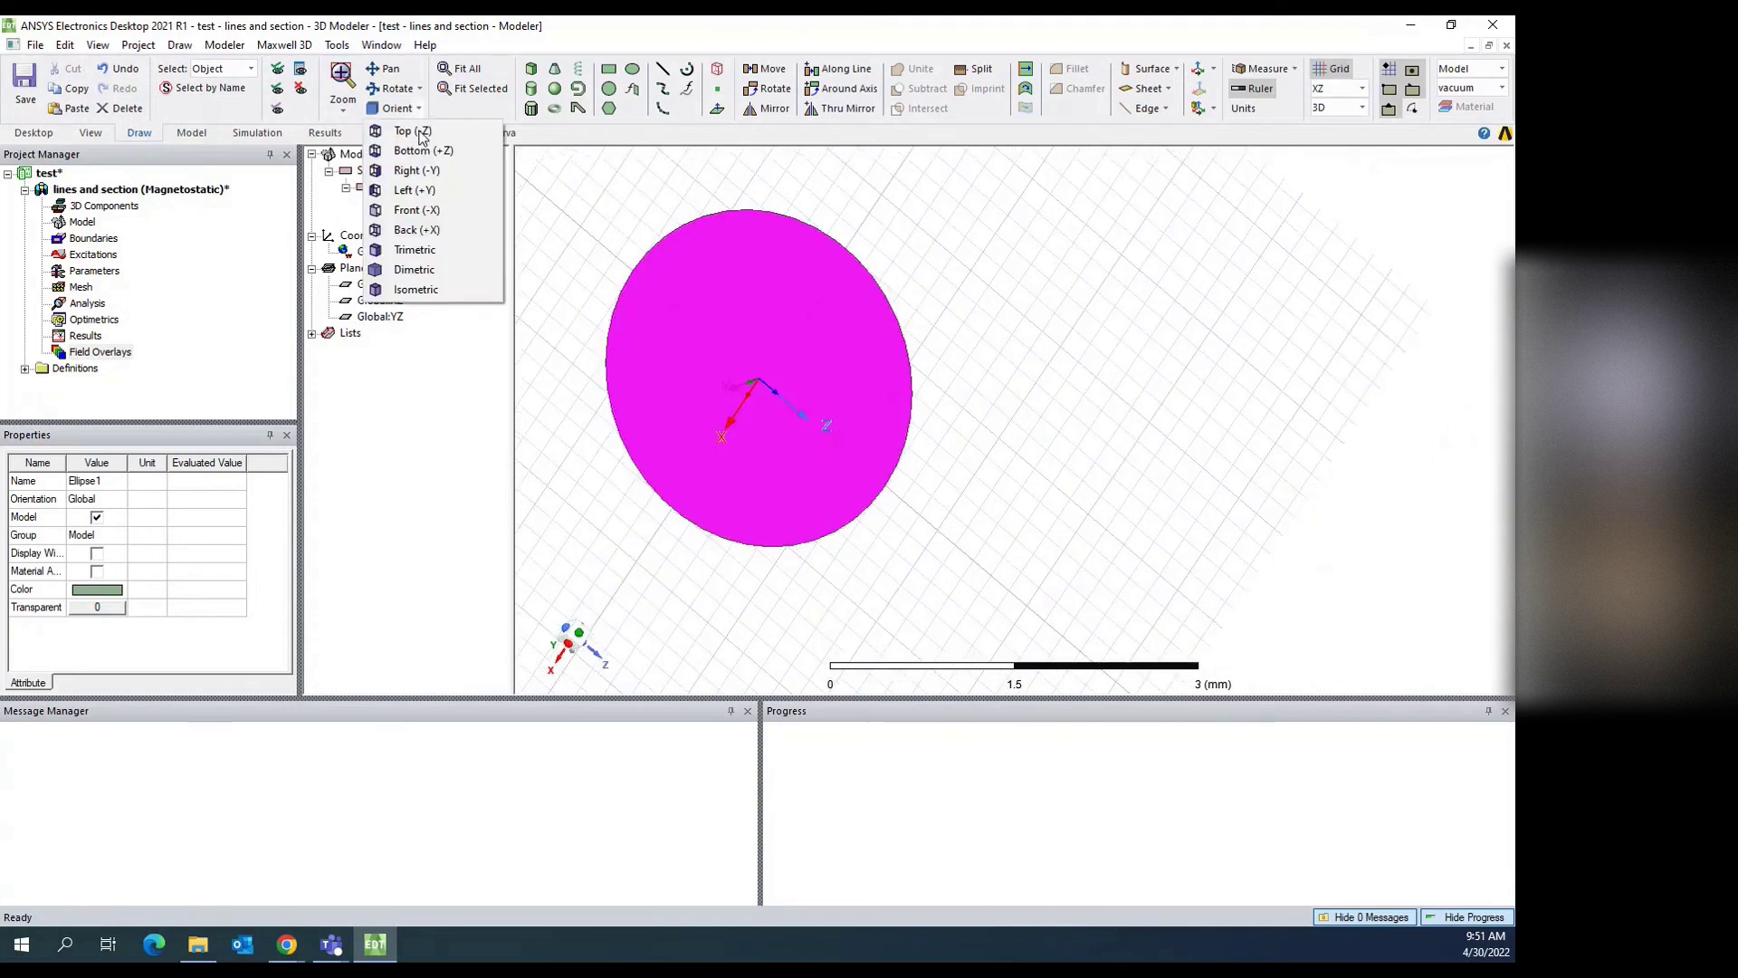
left_click(417, 289)
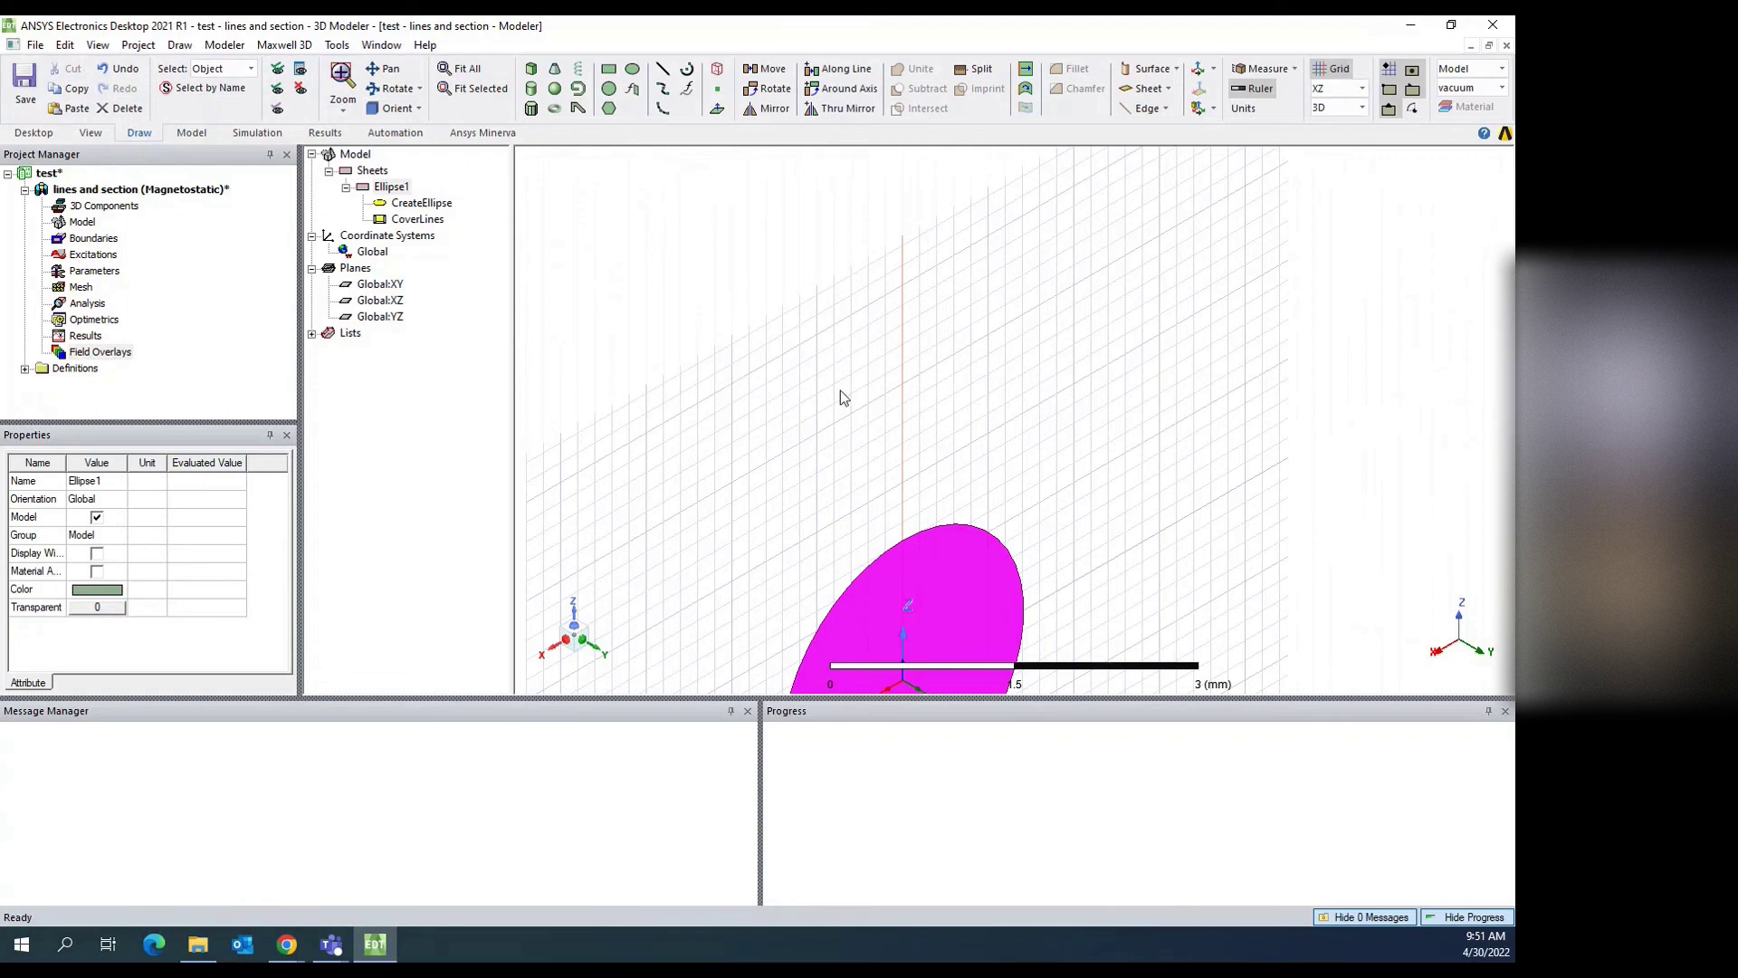
Step: Fit the whole model in the view and clear the ellipse's selection
scroll(840, 389, "down", 1)
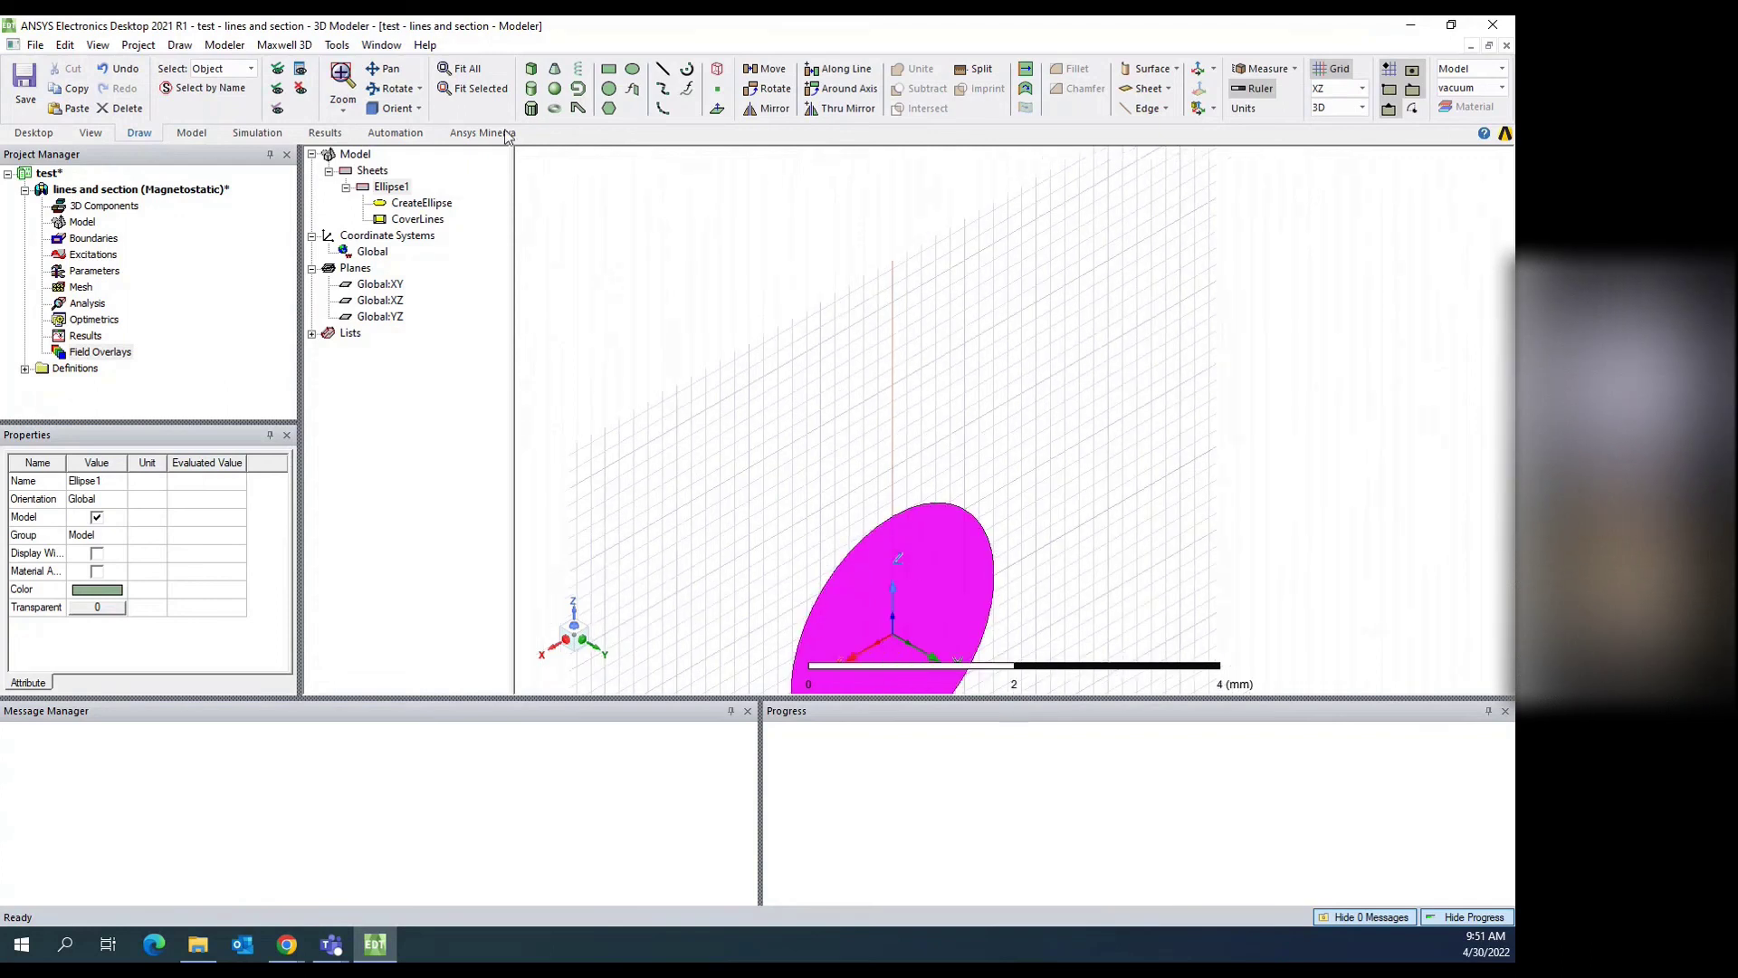
left_click(460, 69)
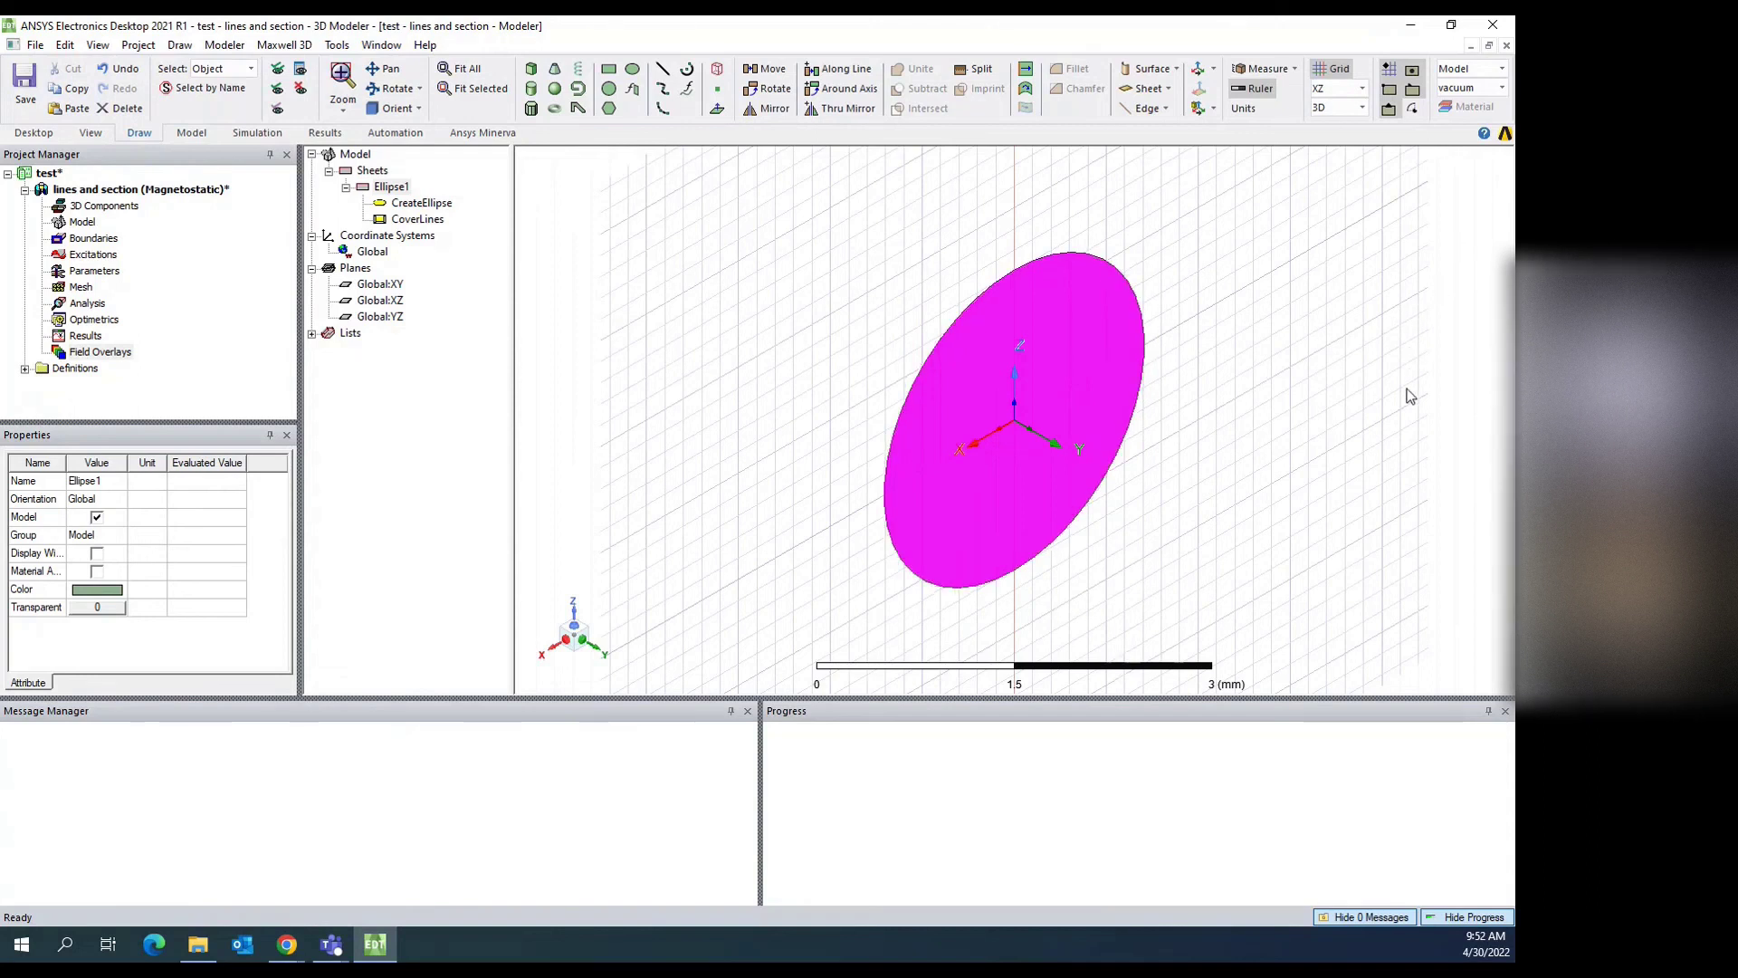
left_click(1419, 344)
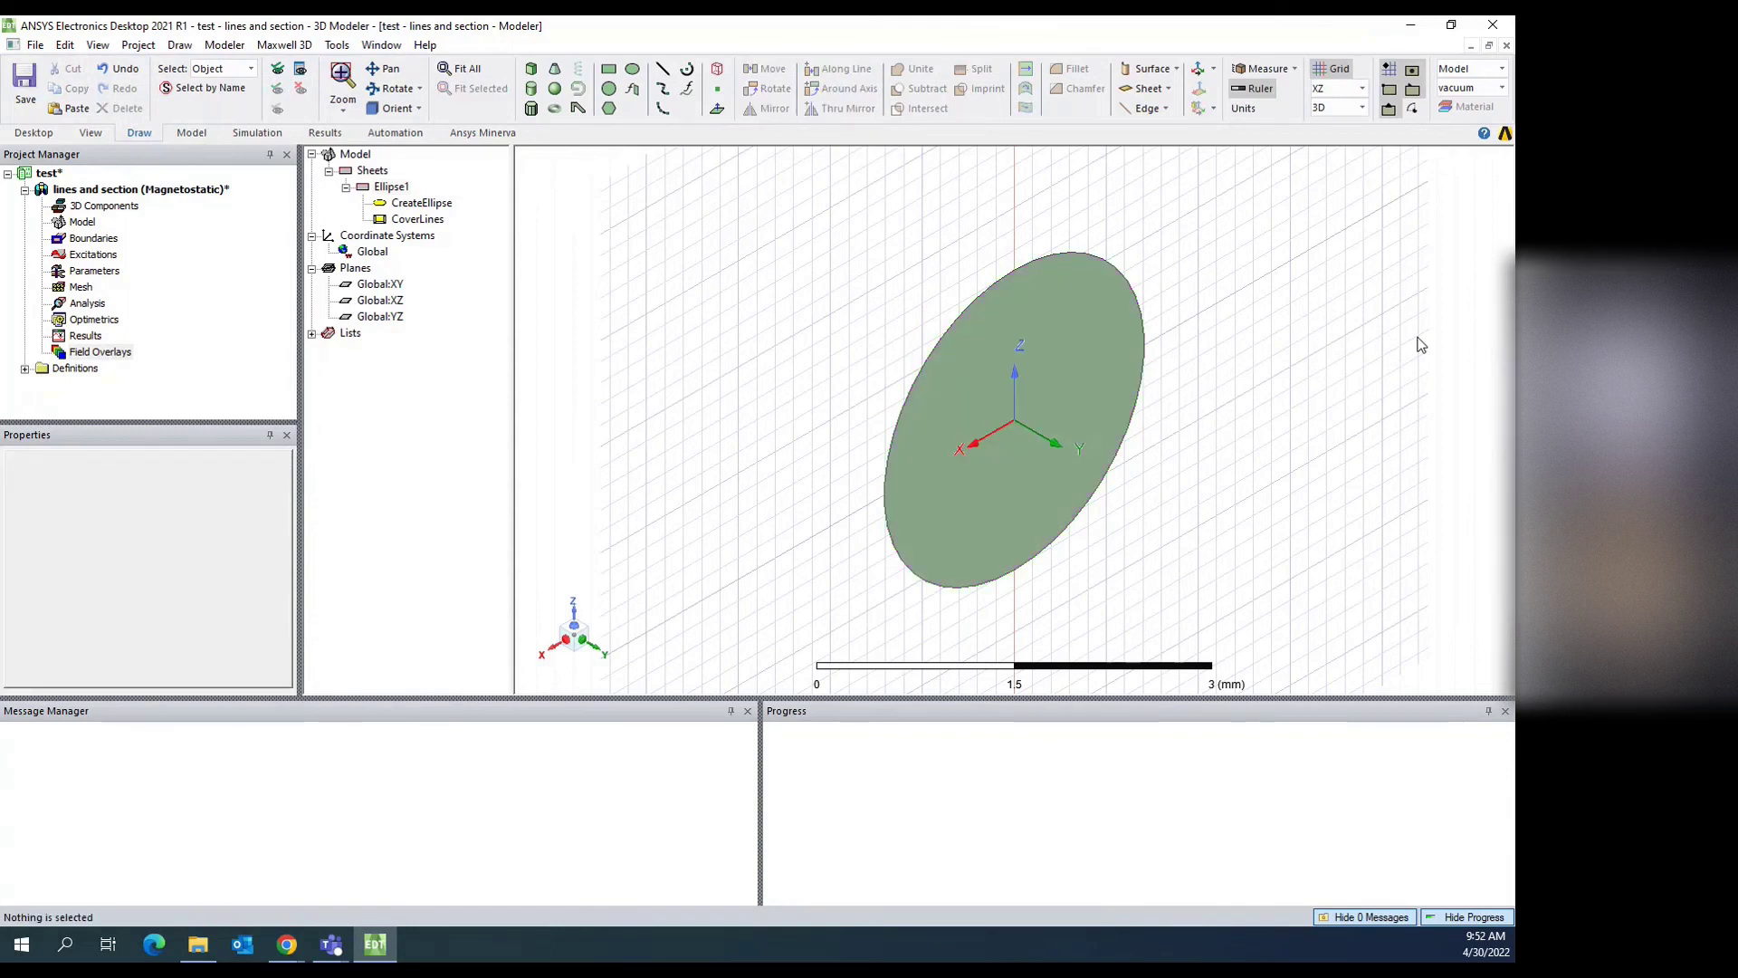
Step: Zoom out slightly and rotate the view freely to inspect the ellipse from several angles, ending nearly face-on to the XZ plane
scroll(1420, 344, "down", 1)
scroll(1420, 344, "down", 1)
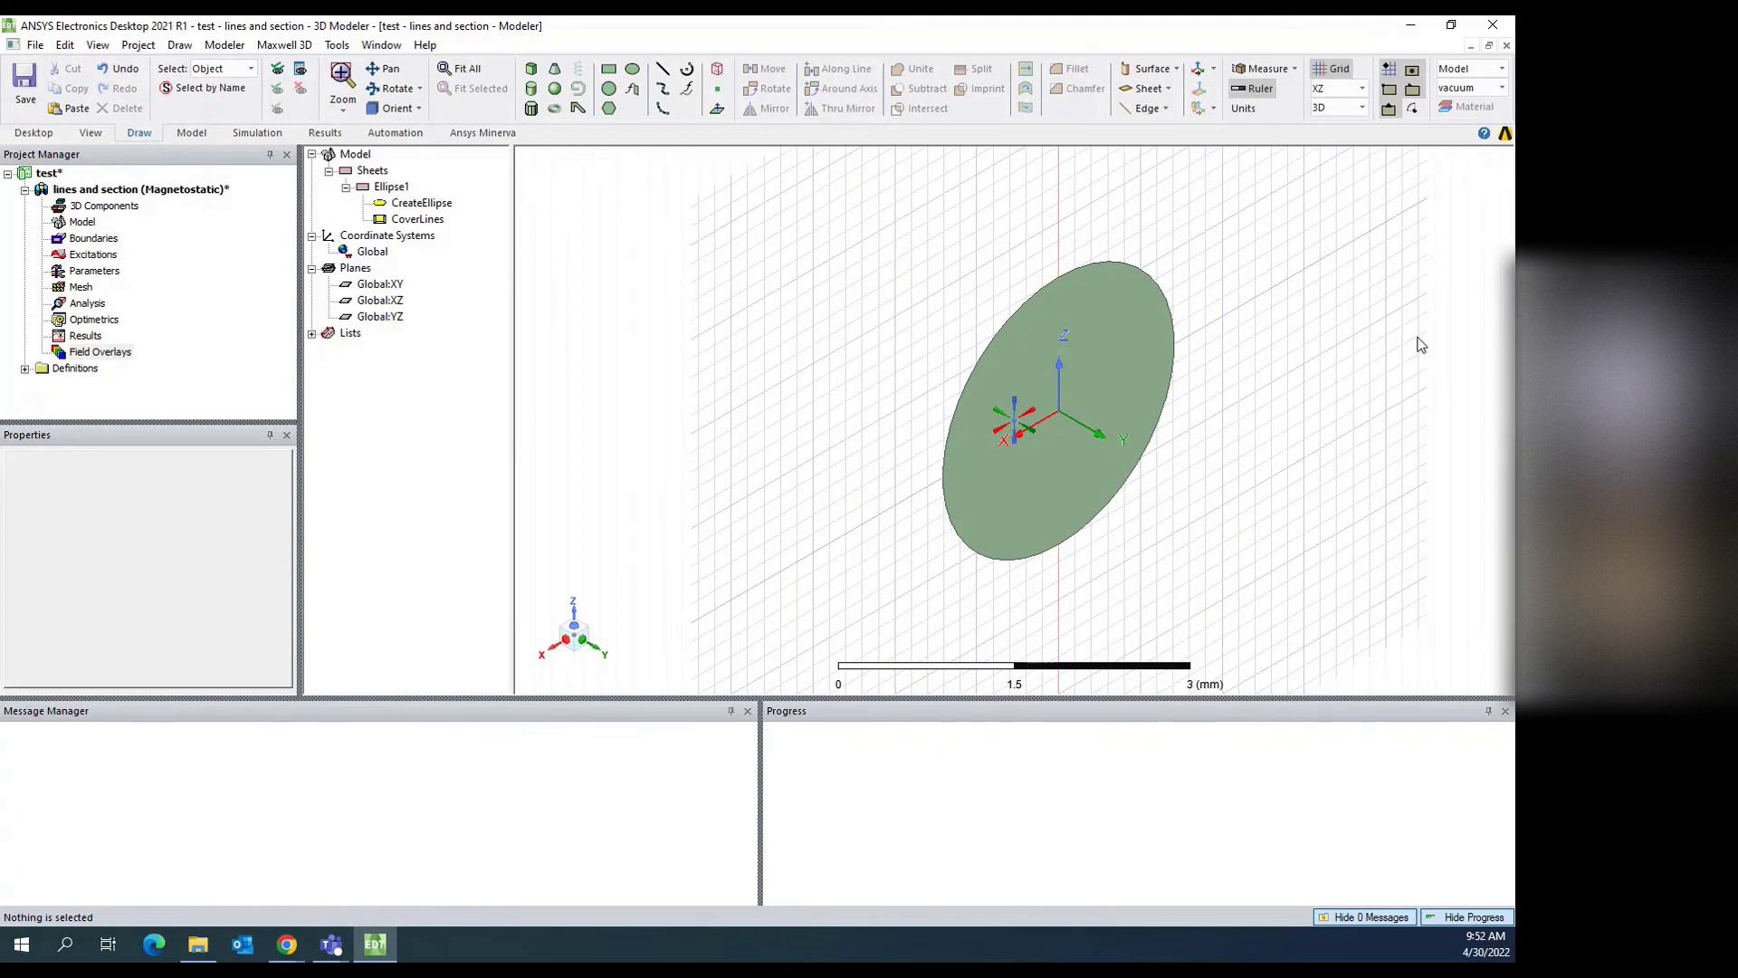
left_click_drag(1418, 344, 1383, 400, "alt")
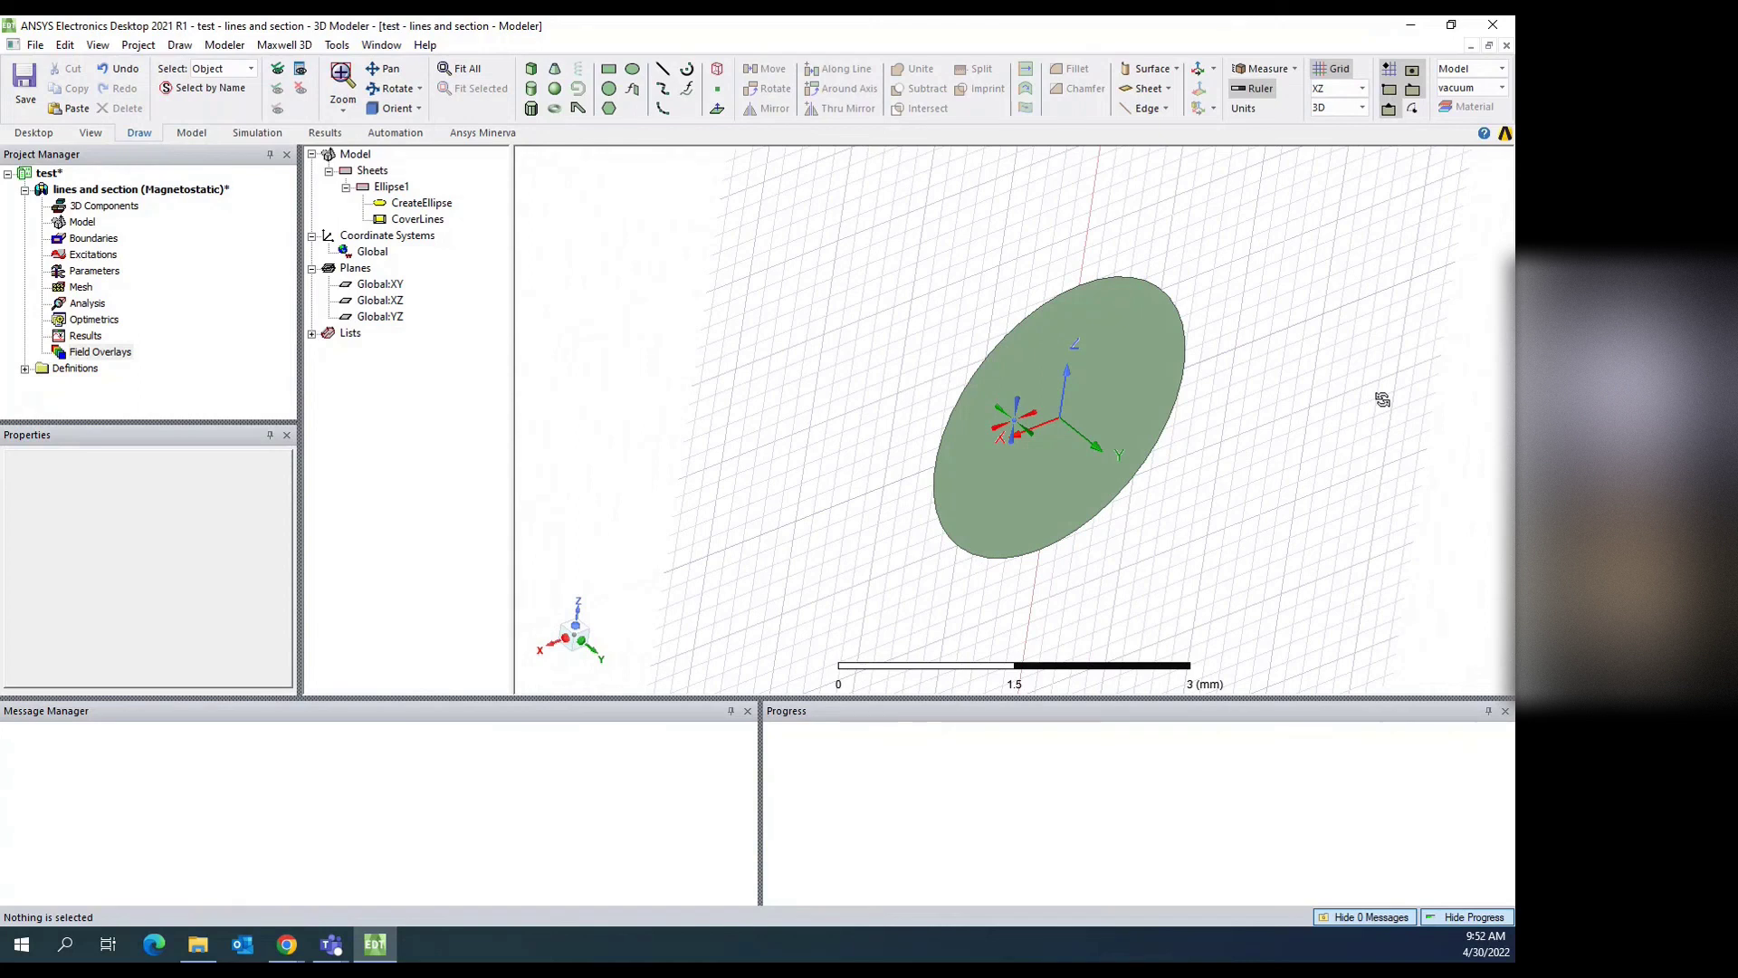
mouse_move(1382, 399)
left_mouse_down("alt")
mouse_move(1389, 349)
mouse_move(1389, 426)
left_mouse_up("alt")
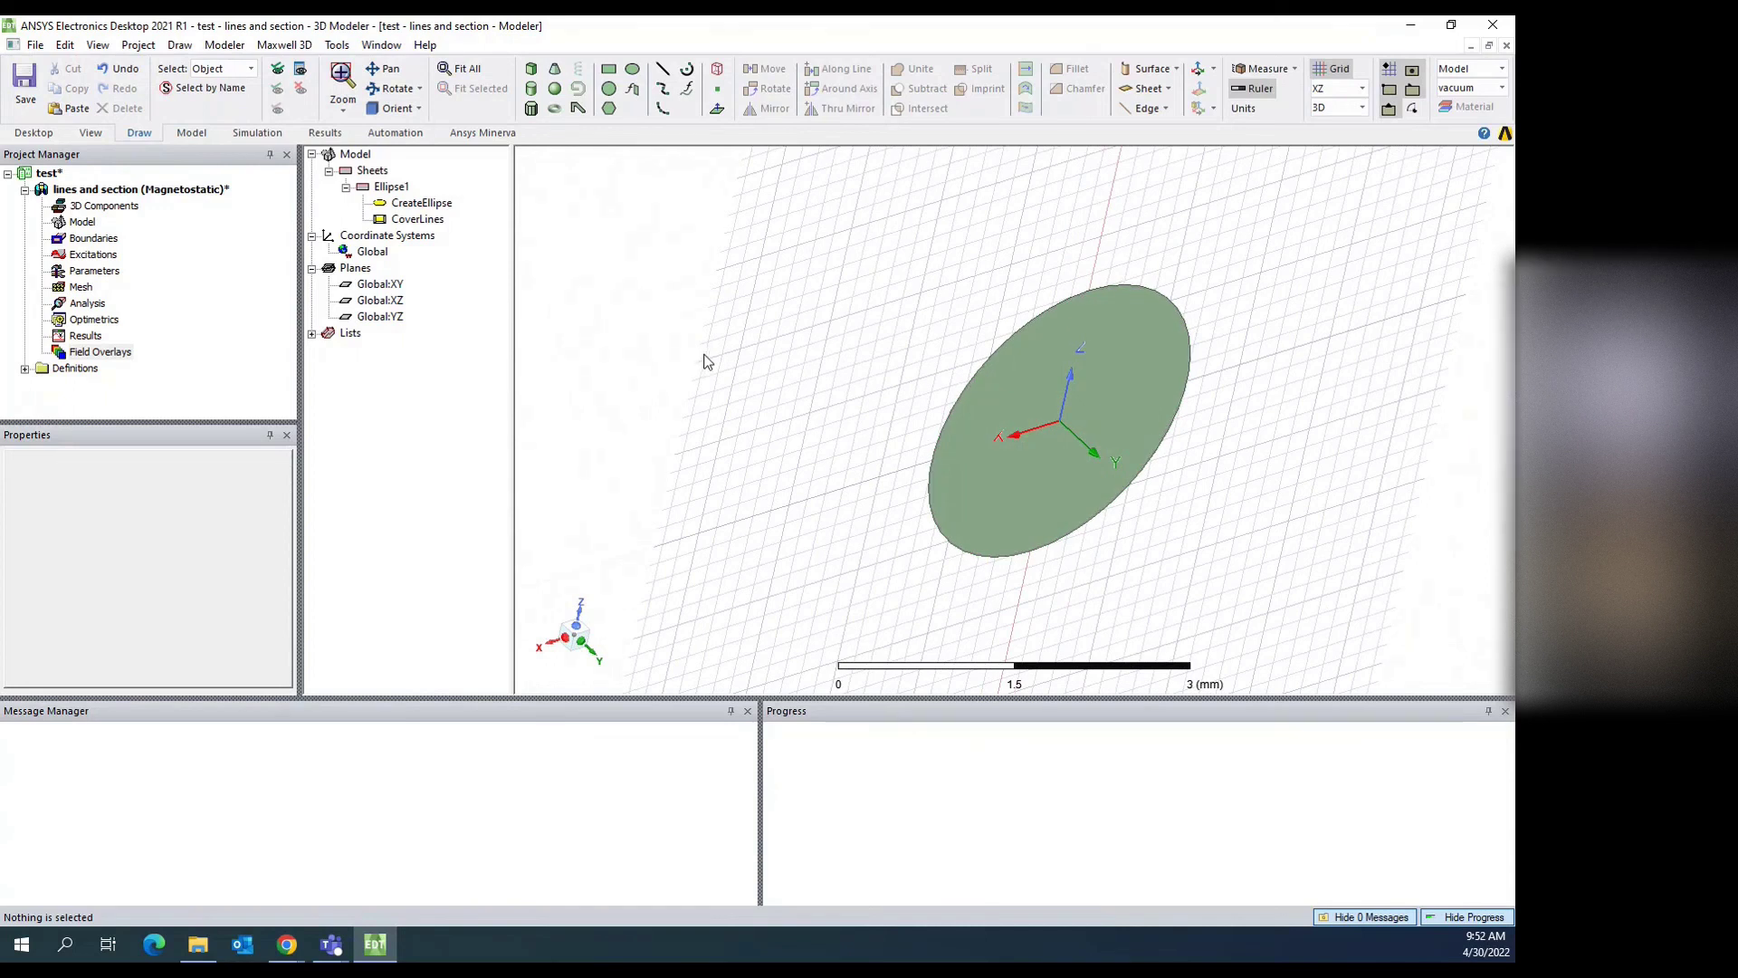
left_click_drag(704, 352, 633, 295, "alt")
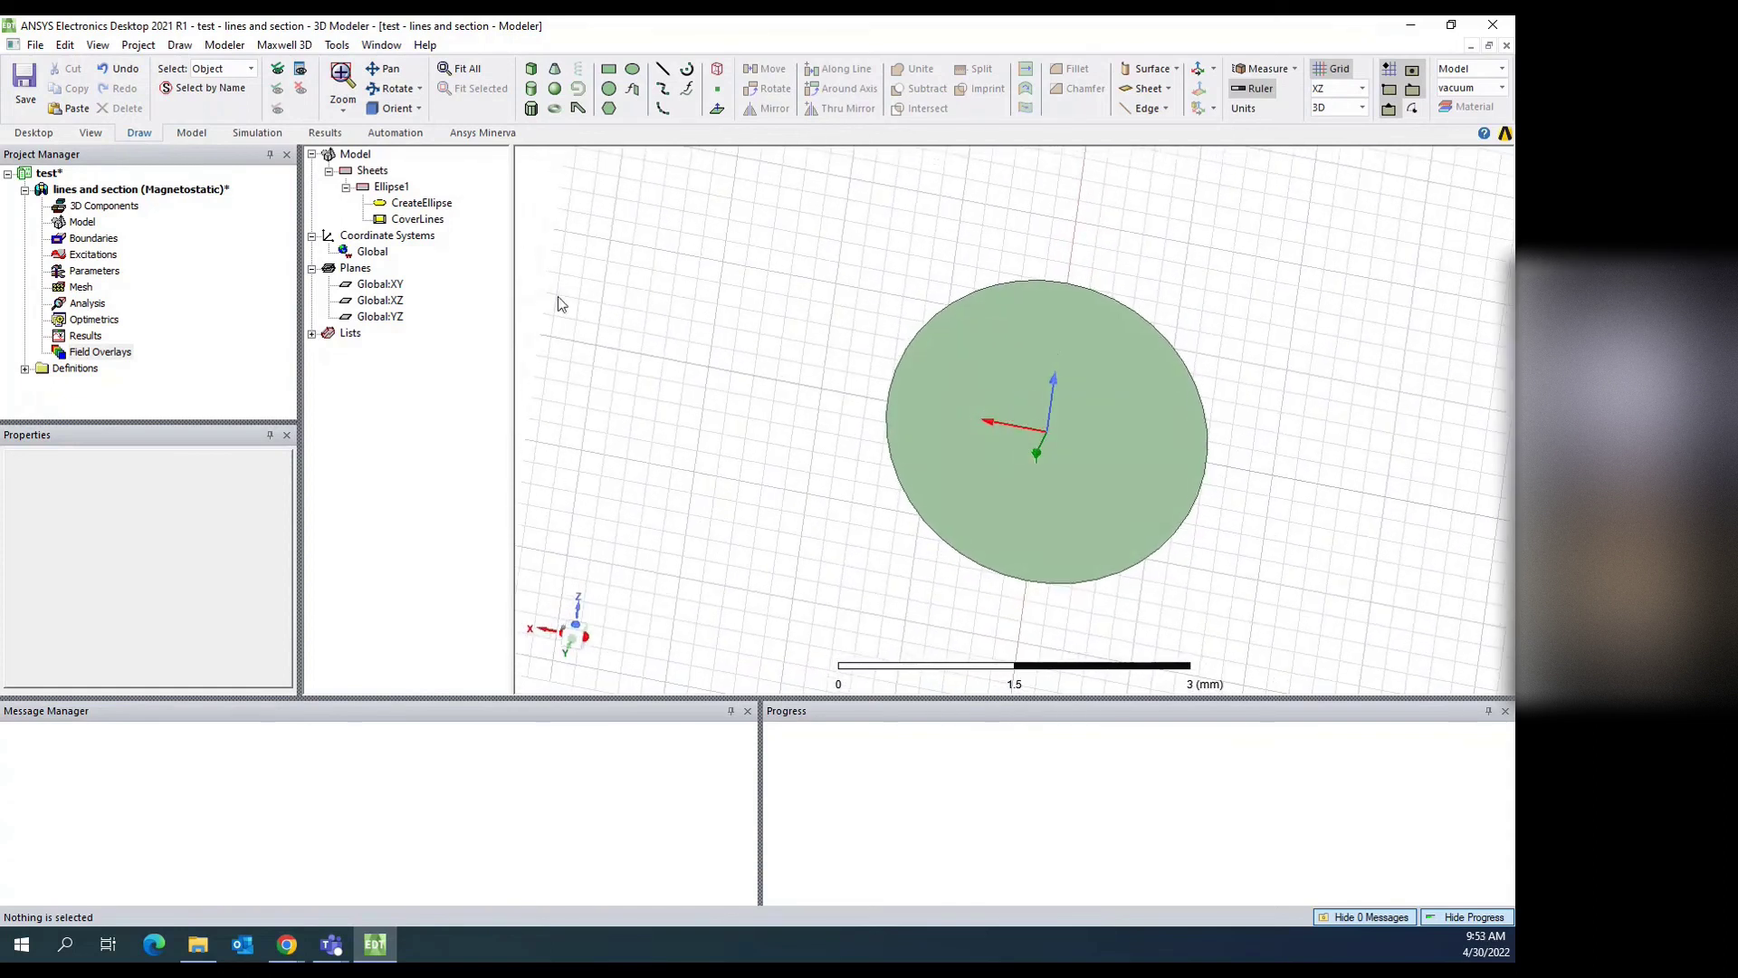
left_click_drag(557, 300, 722, 341, "alt")
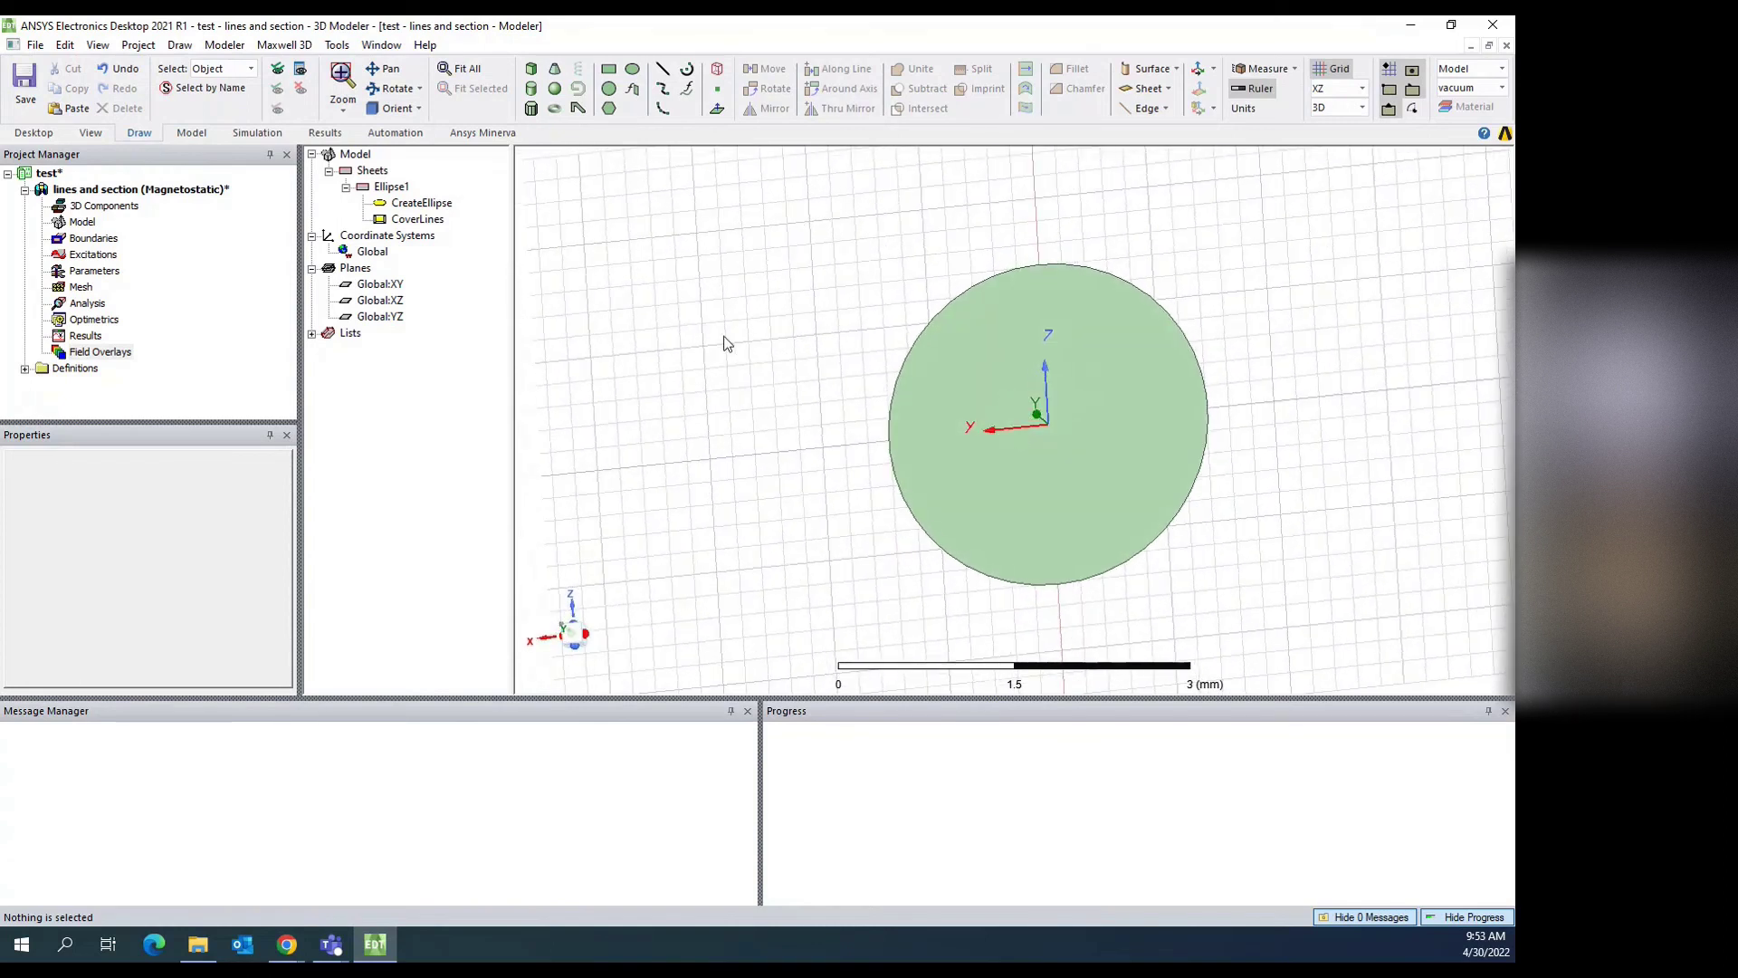